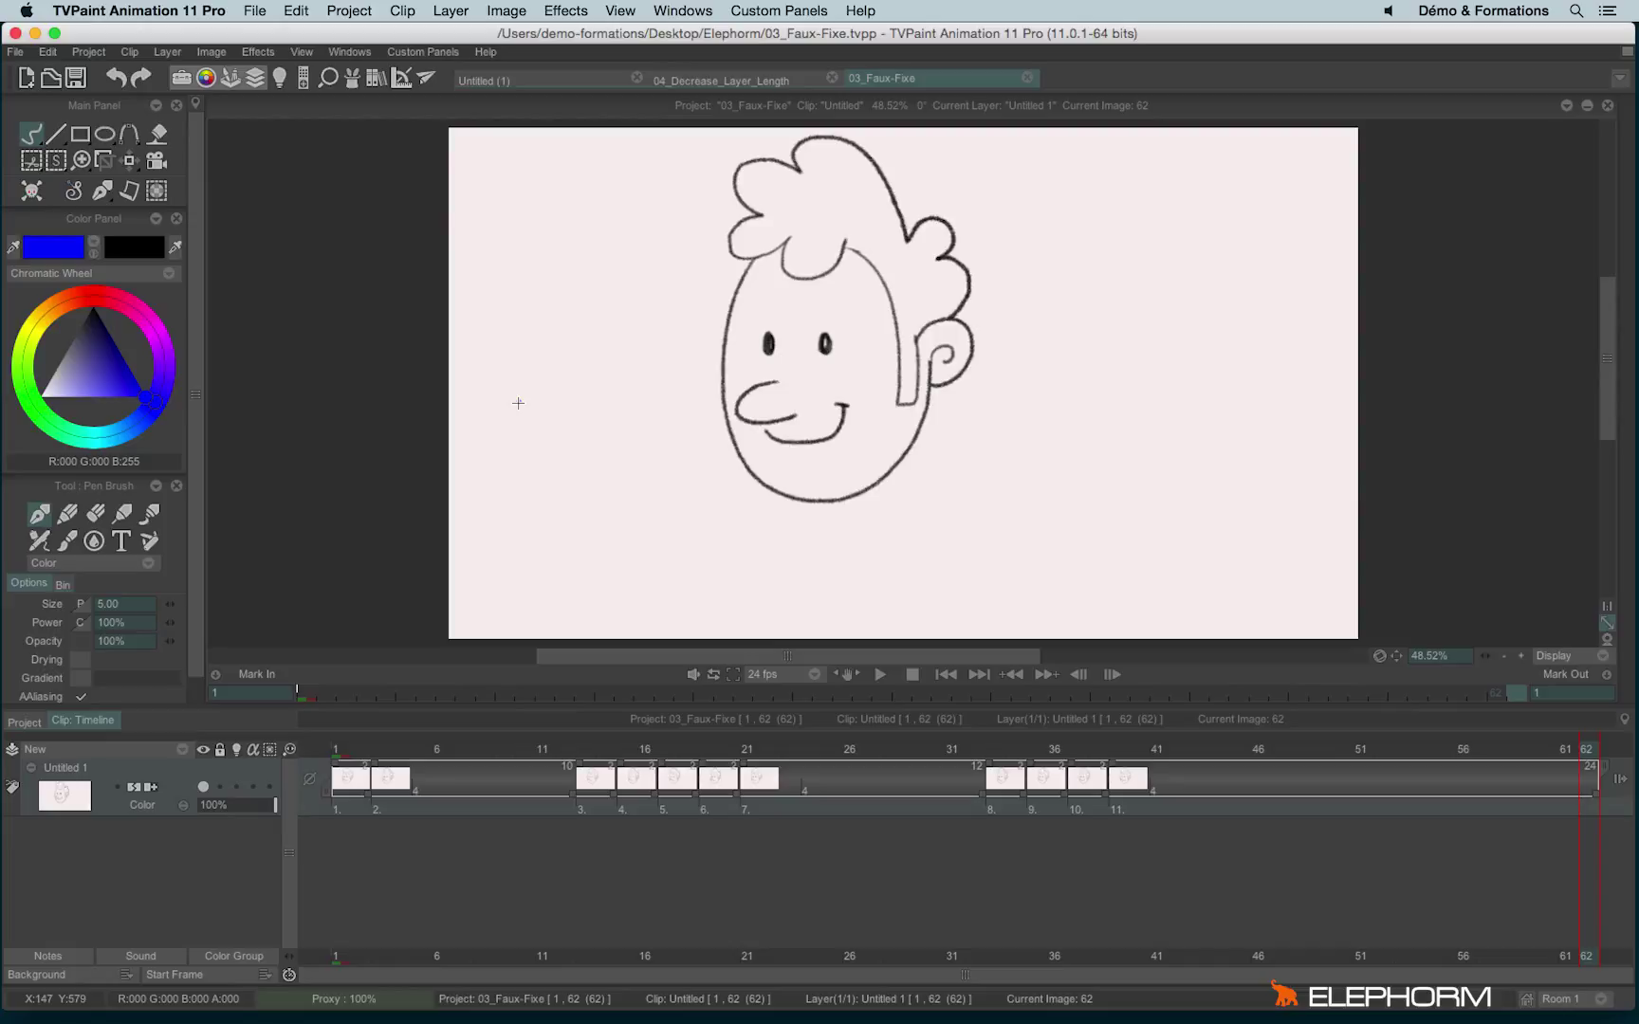
Play the character animation twice, stopping it each time
click(880, 675)
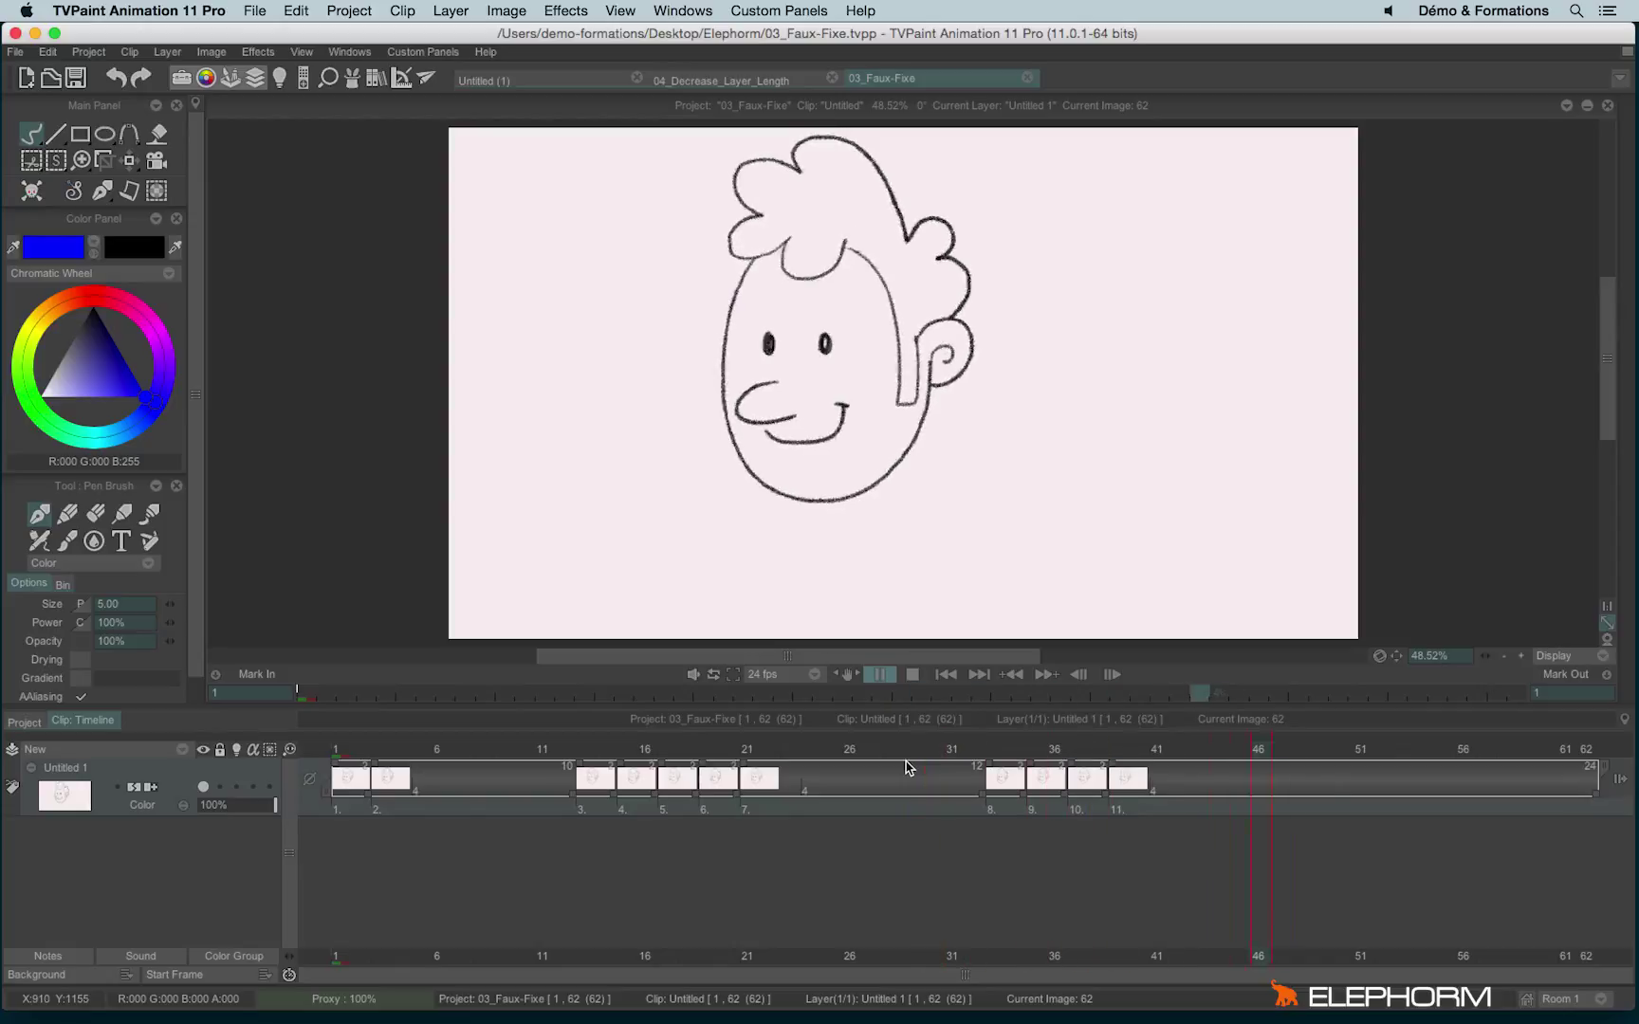
click(880, 674)
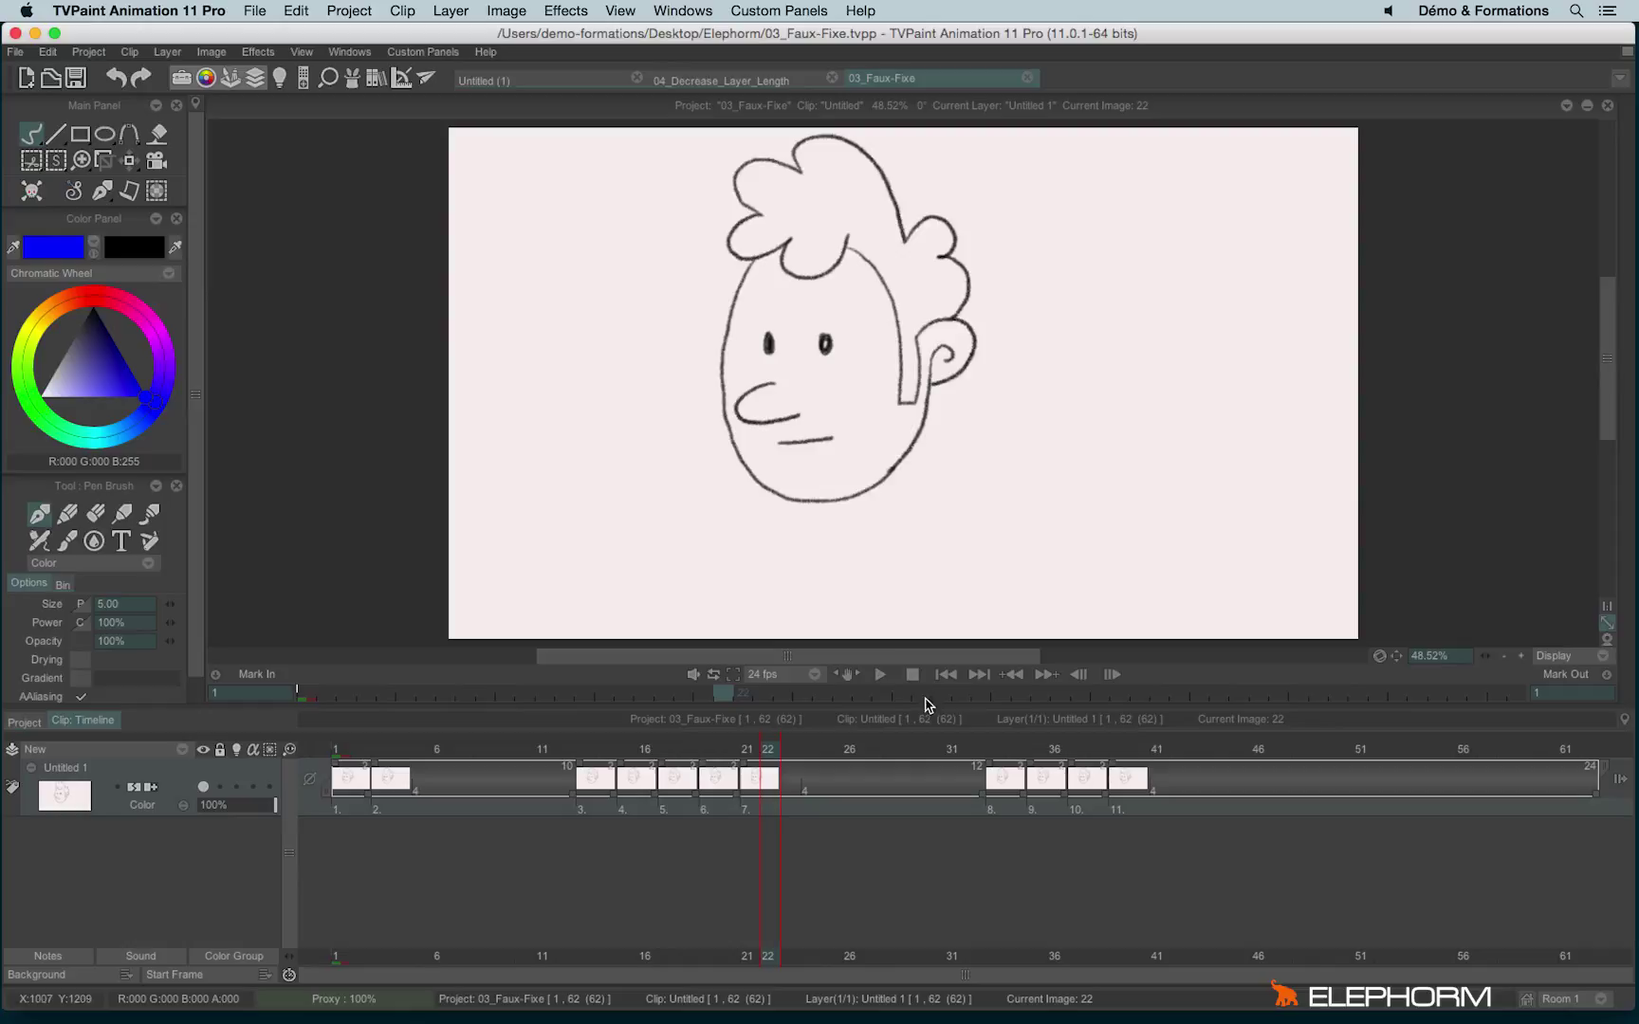
click(880, 675)
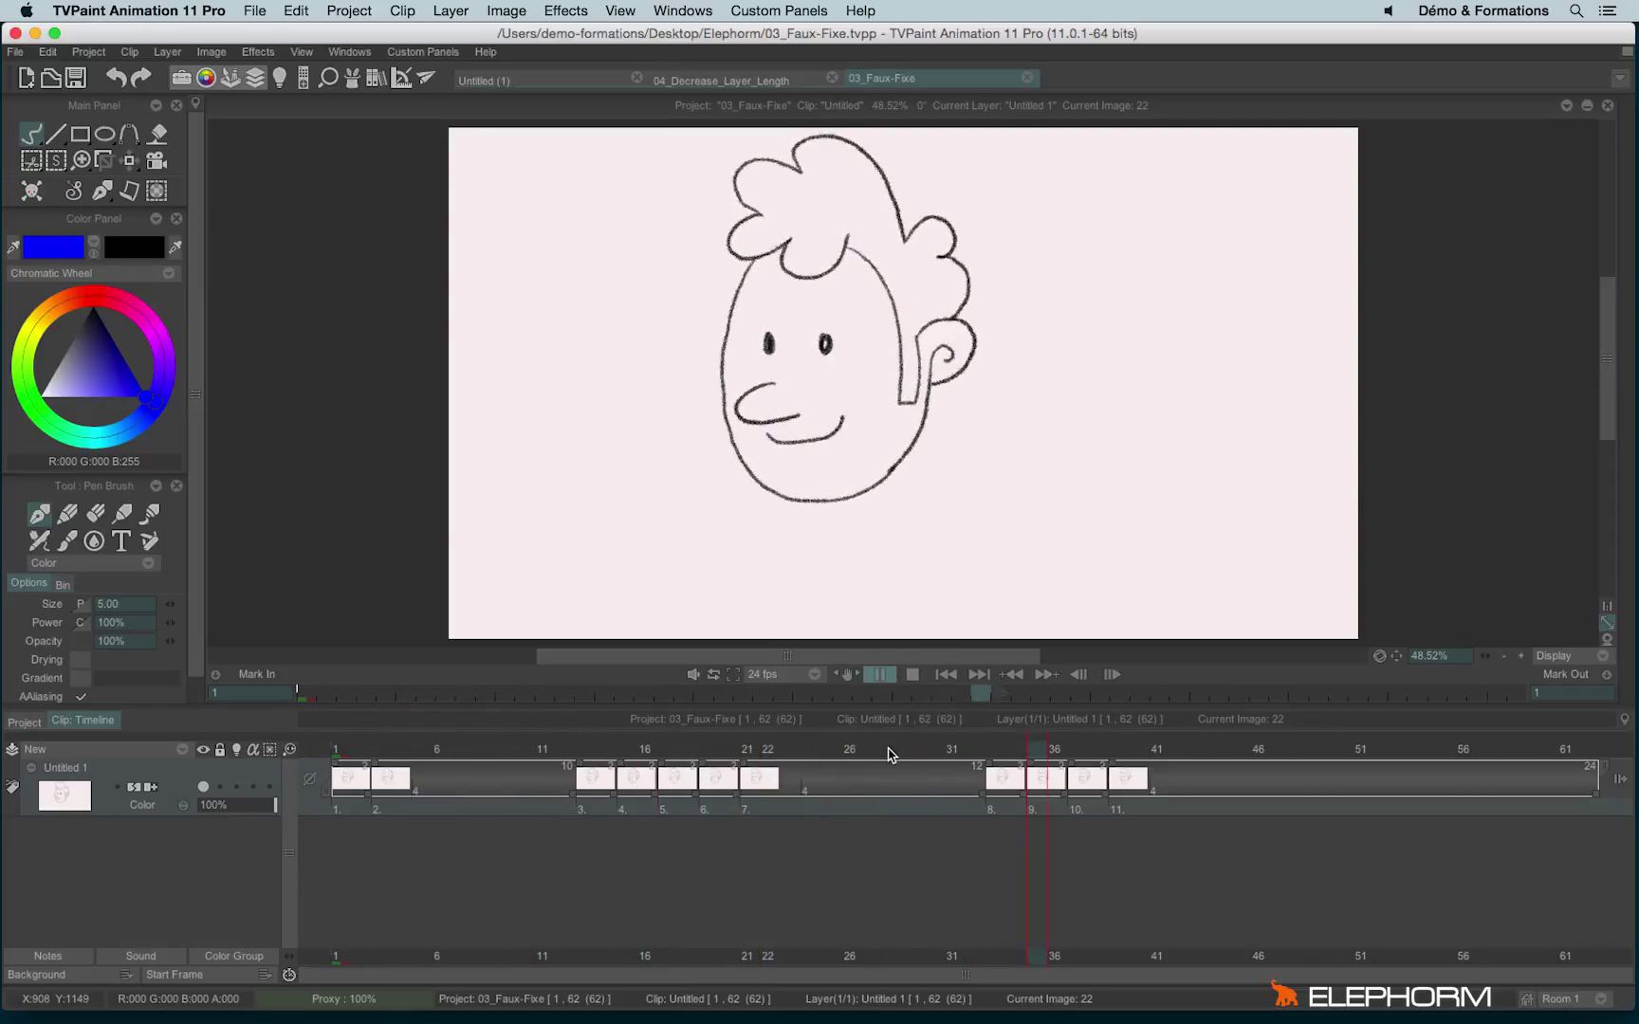
click(907, 679)
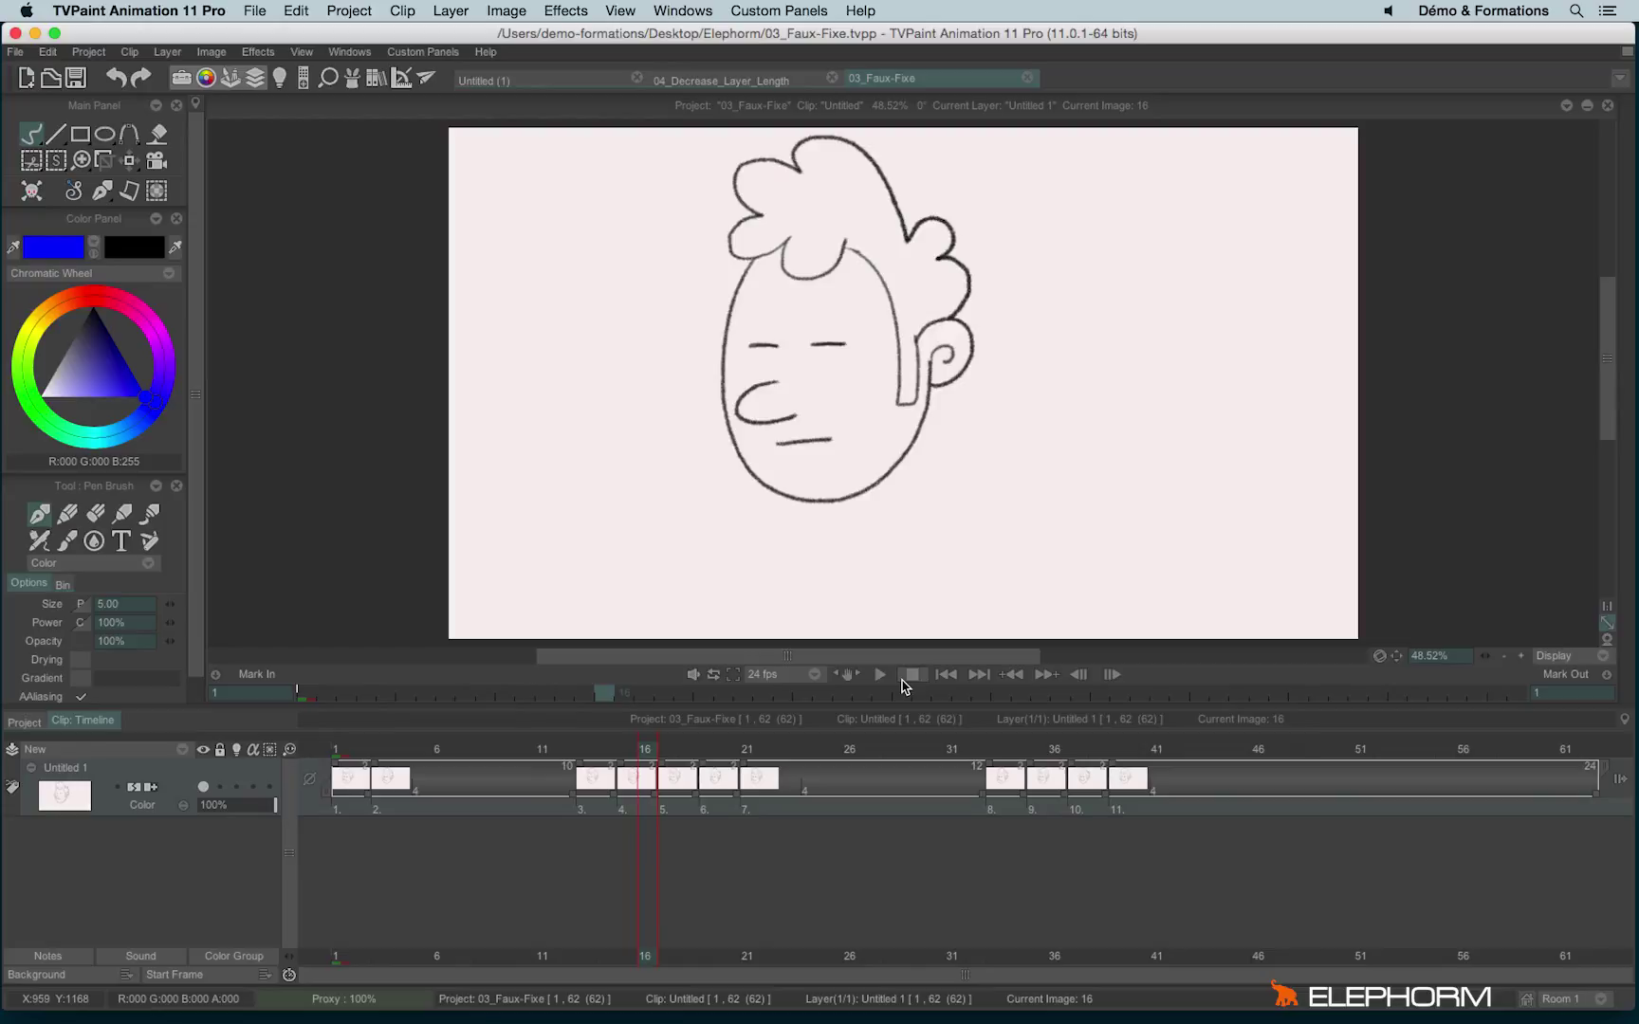
In Untitled (1), draw a blue pencil face (head, eyes, nose) on image 1
click(532, 82)
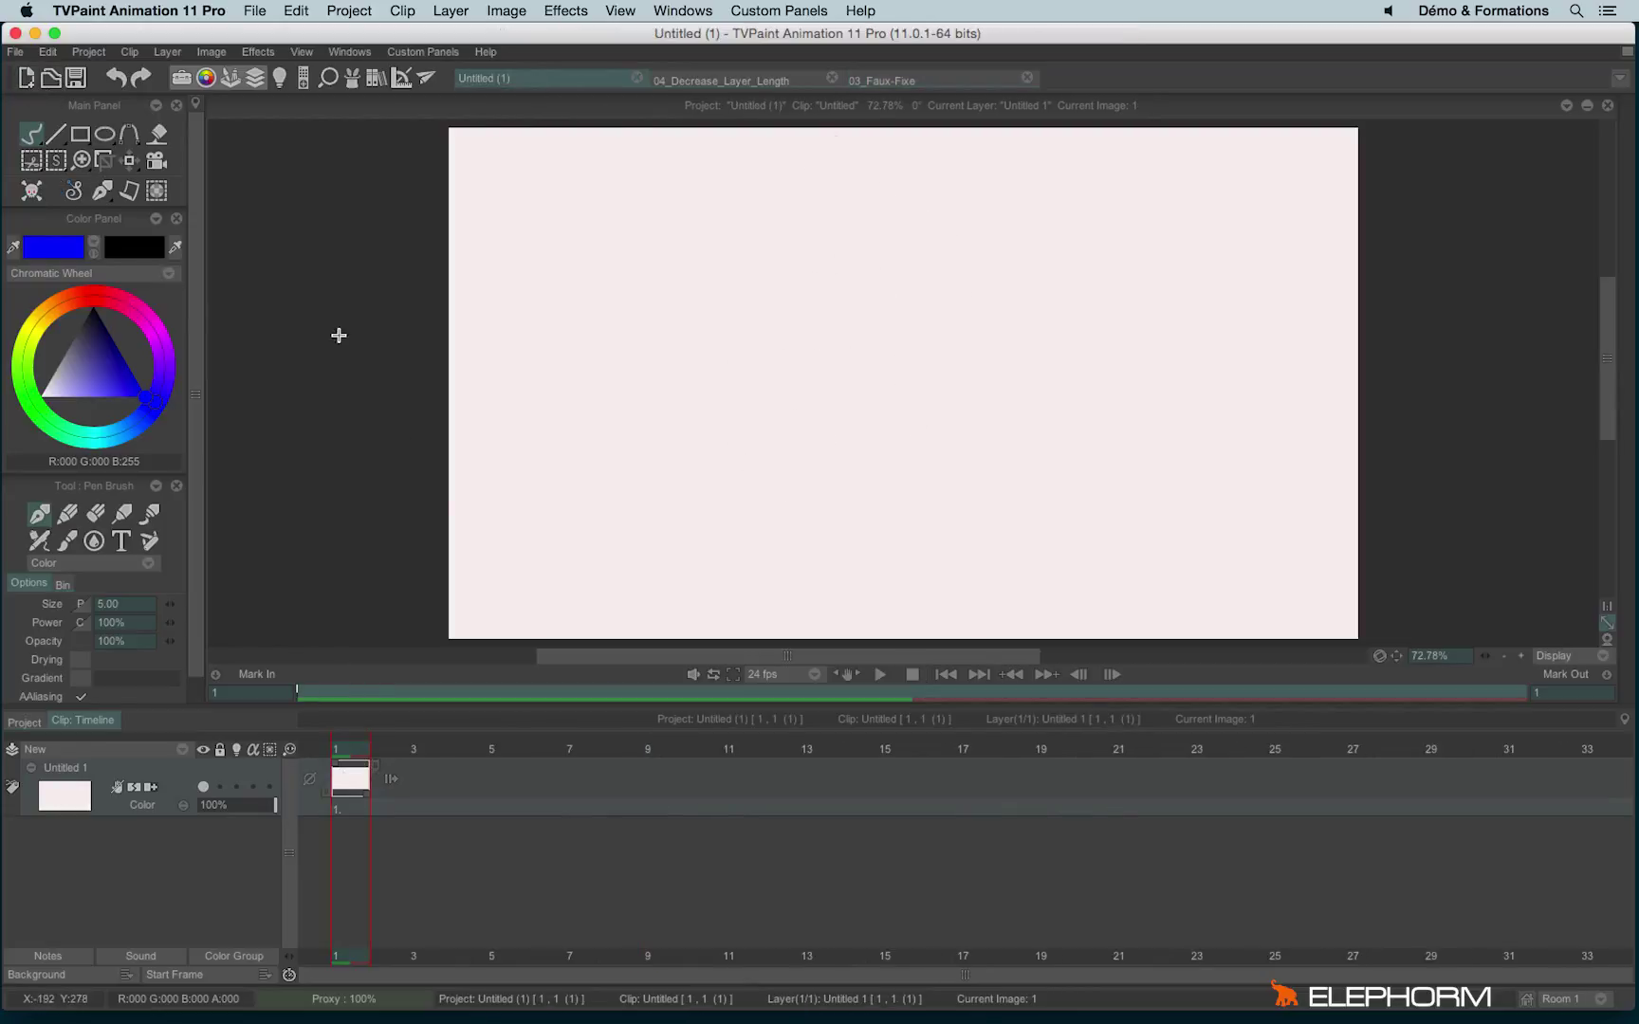
click(69, 515)
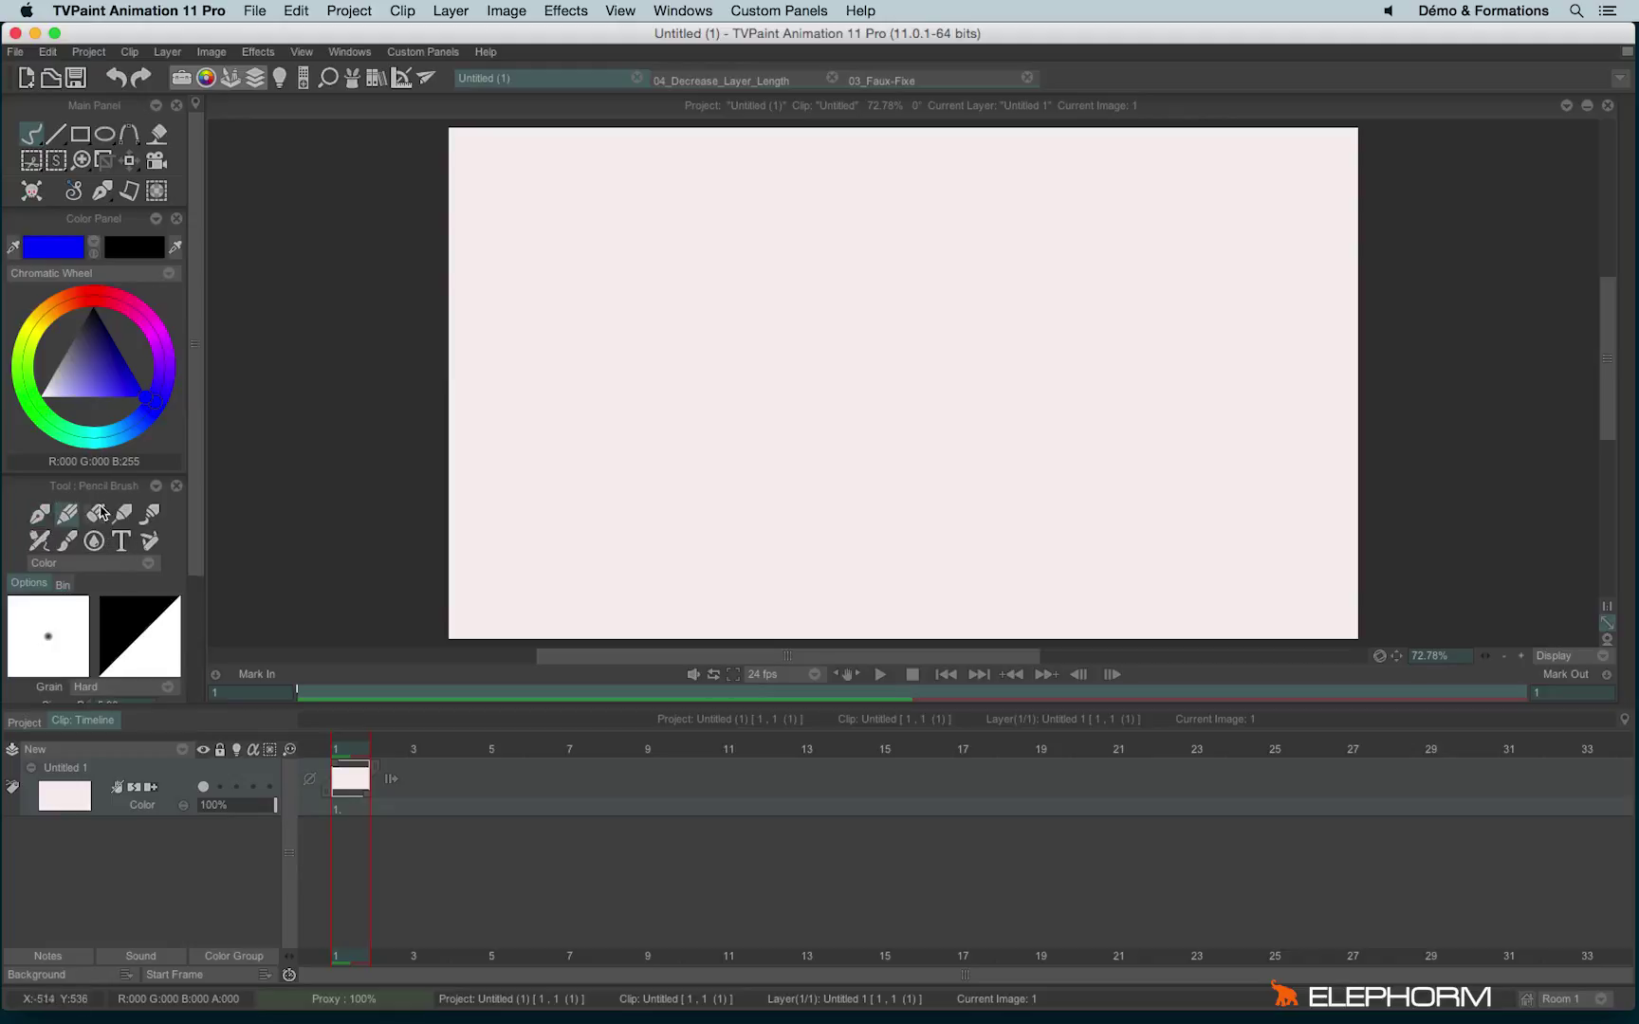
mouse_move(789, 216)
mouse_down()
mouse_move(699, 384)
mouse_move(877, 511)
mouse_move(984, 305)
mouse_move(850, 203)
mouse_move(814, 212)
mouse_up()
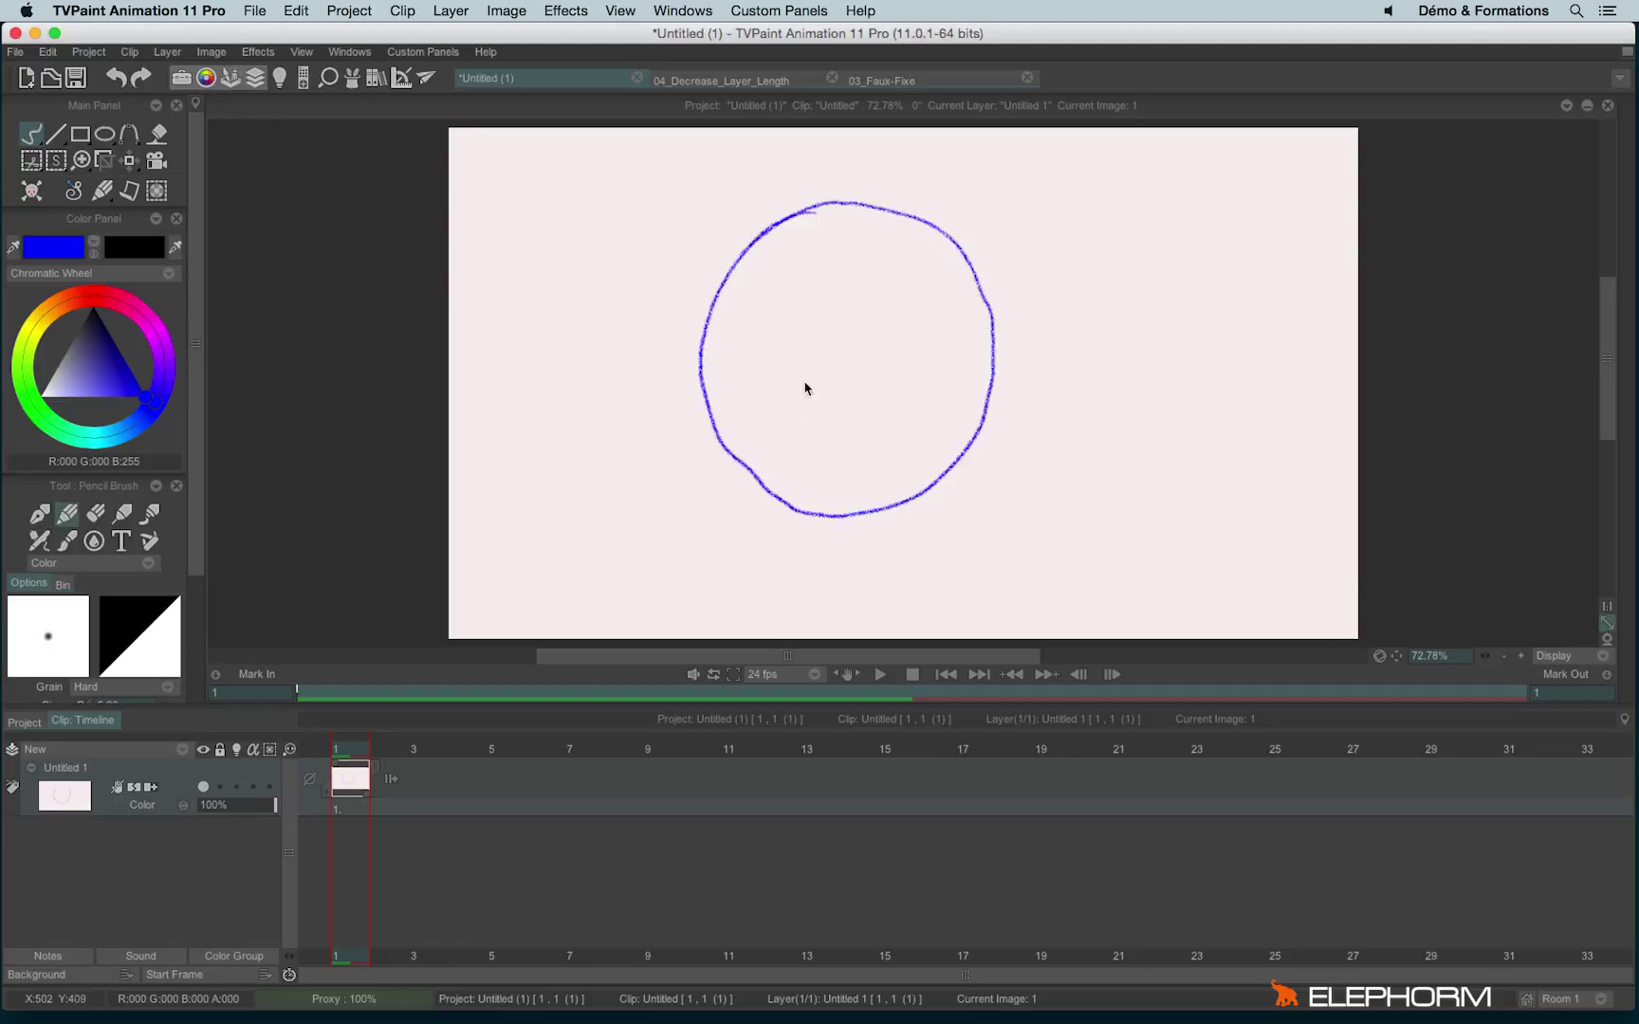
drag(791, 310, 865, 313)
mouse_move(802, 365)
mouse_down()
mouse_move(770, 401)
mouse_move(812, 401)
mouse_move(847, 443)
mouse_up()
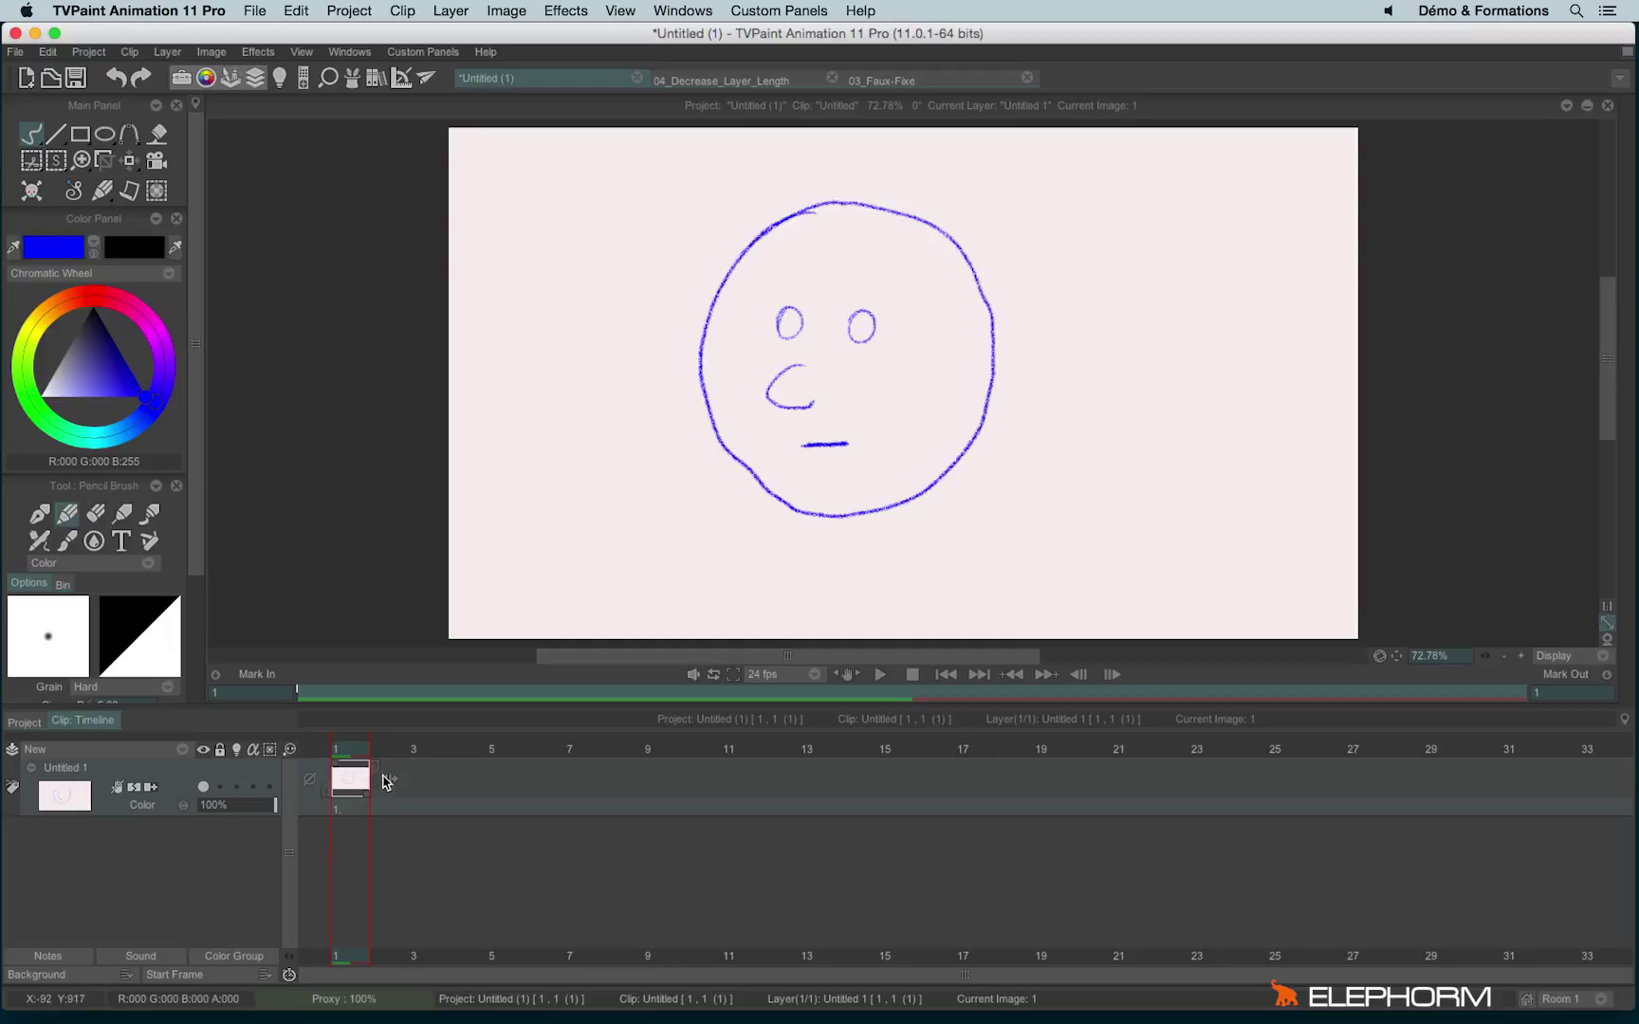
On image 2, turn on the Light Table and trace the head outline and left eye
click(384, 755)
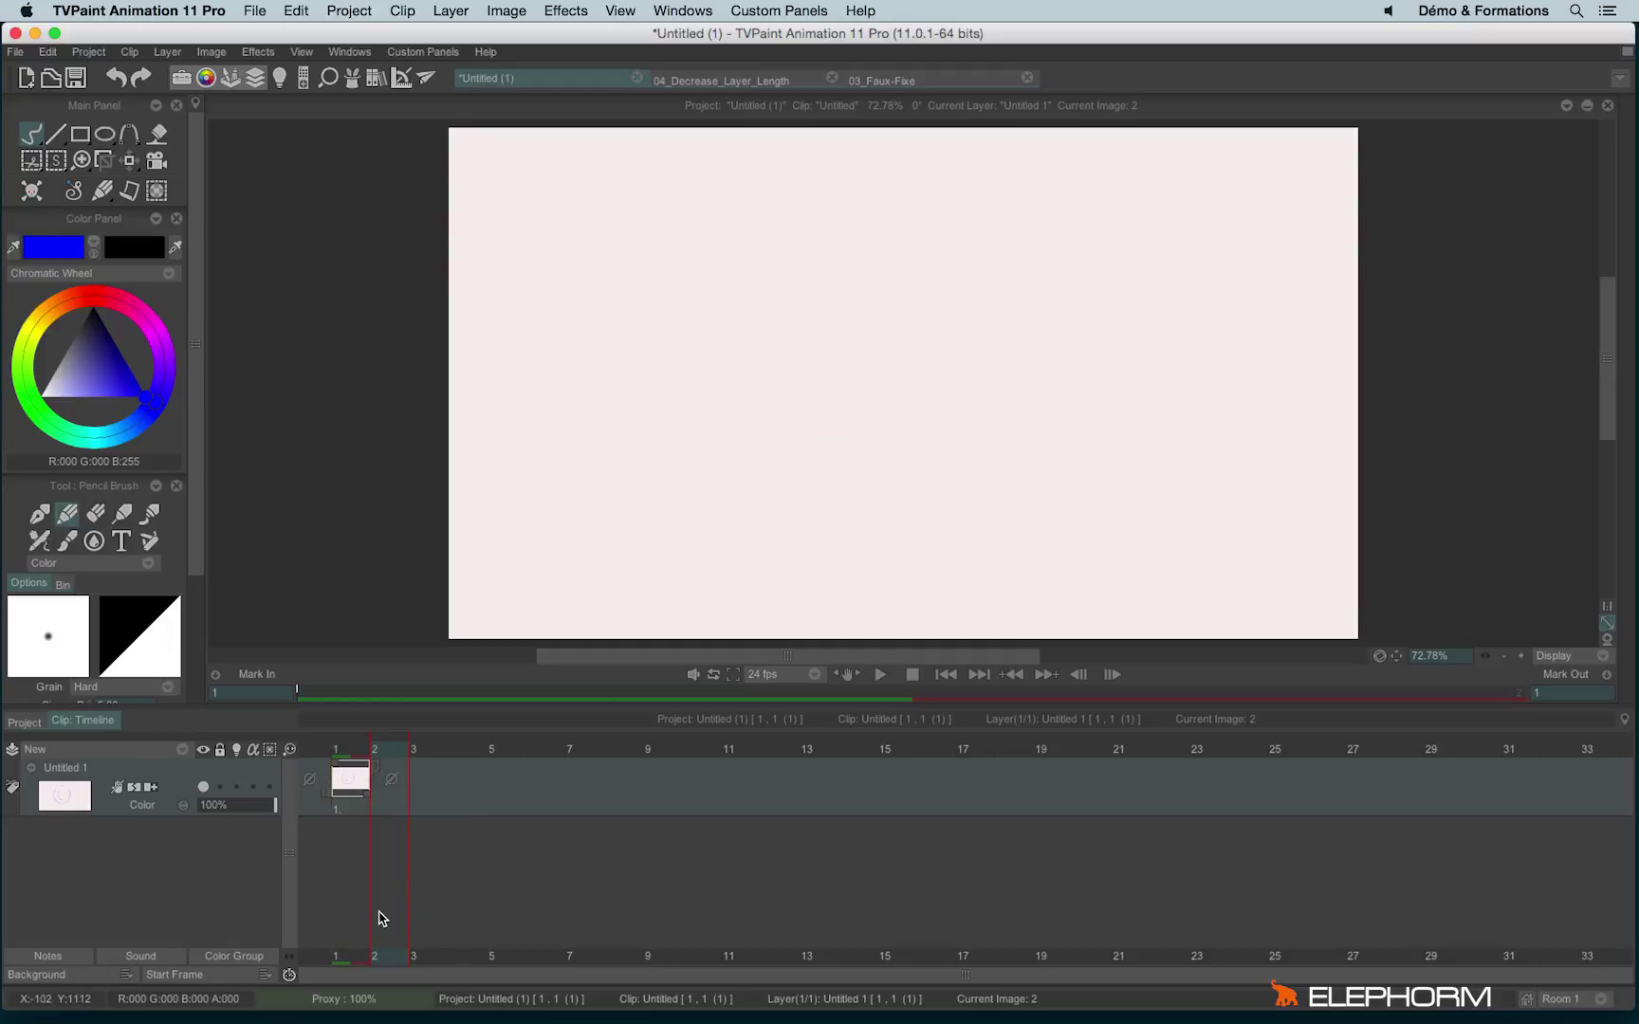
click(237, 786)
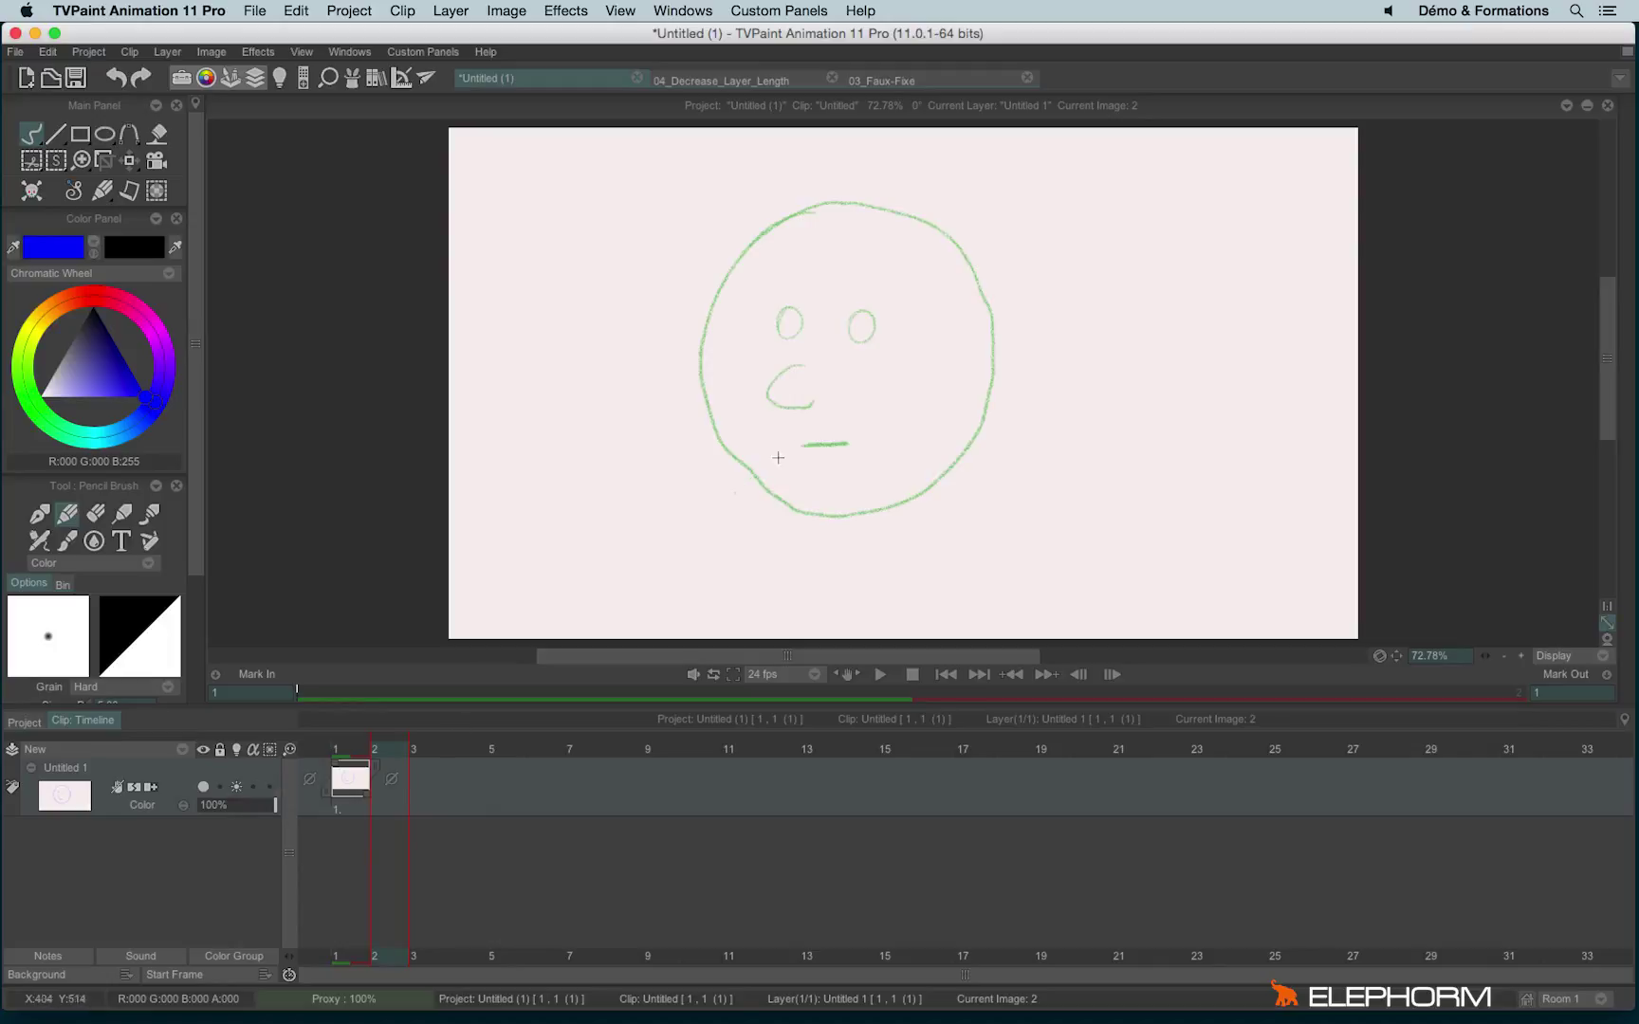
click(343, 750)
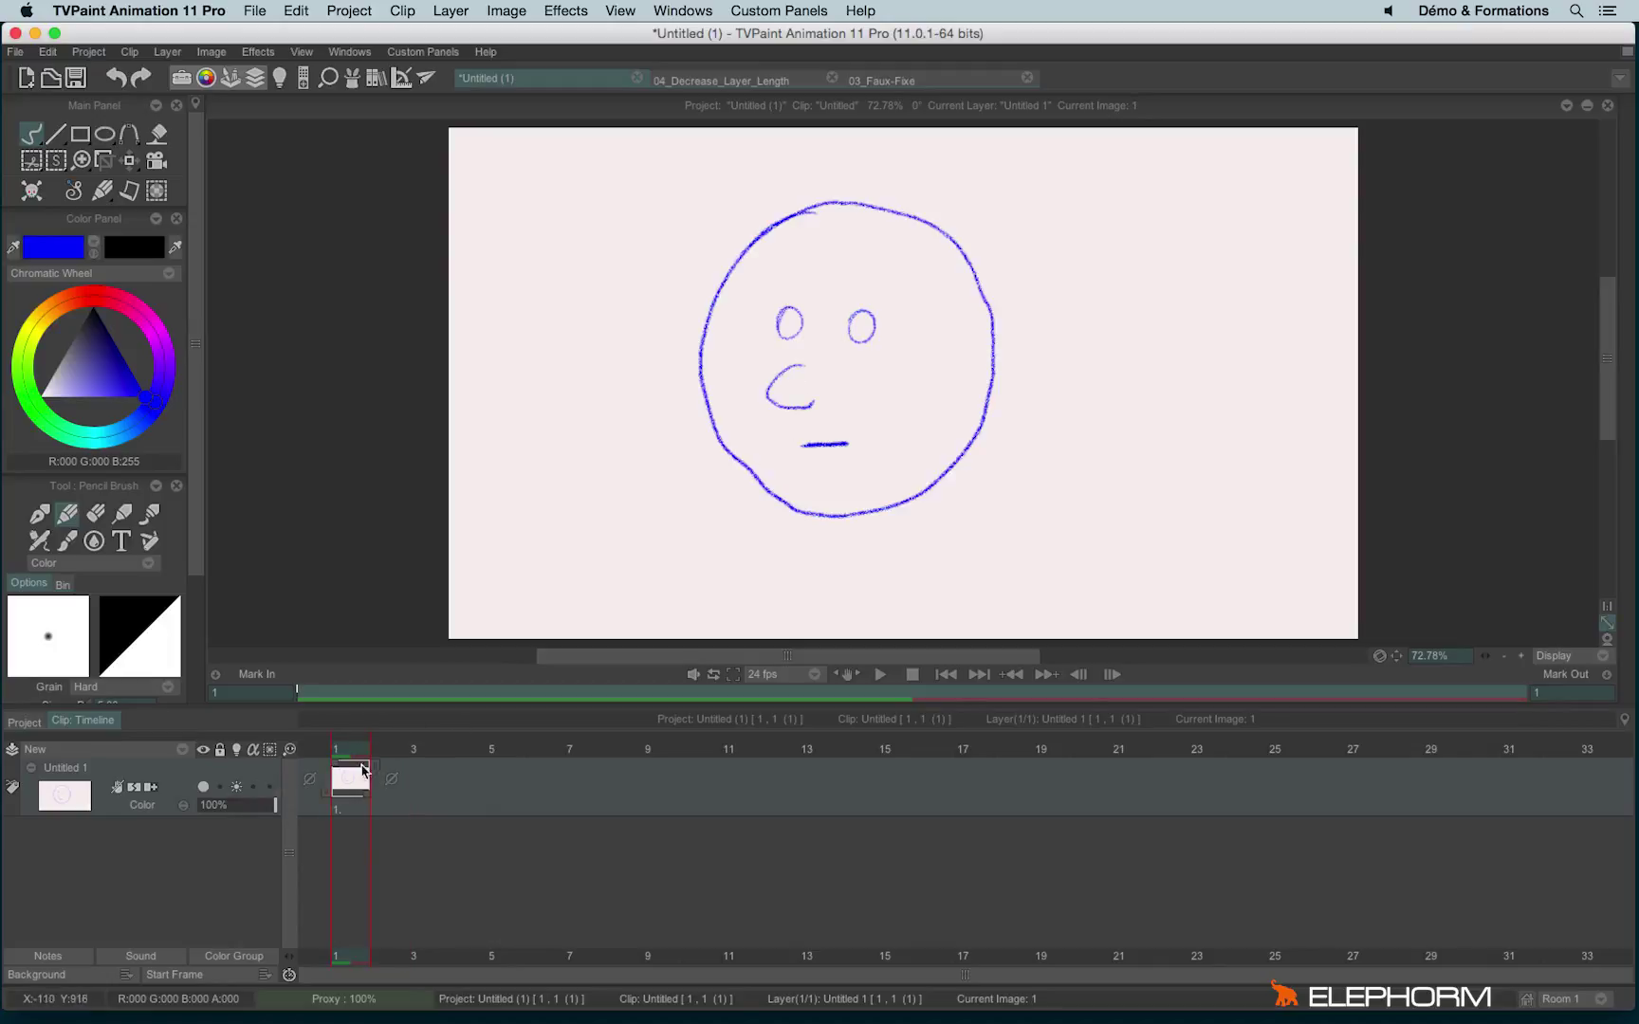
click(389, 750)
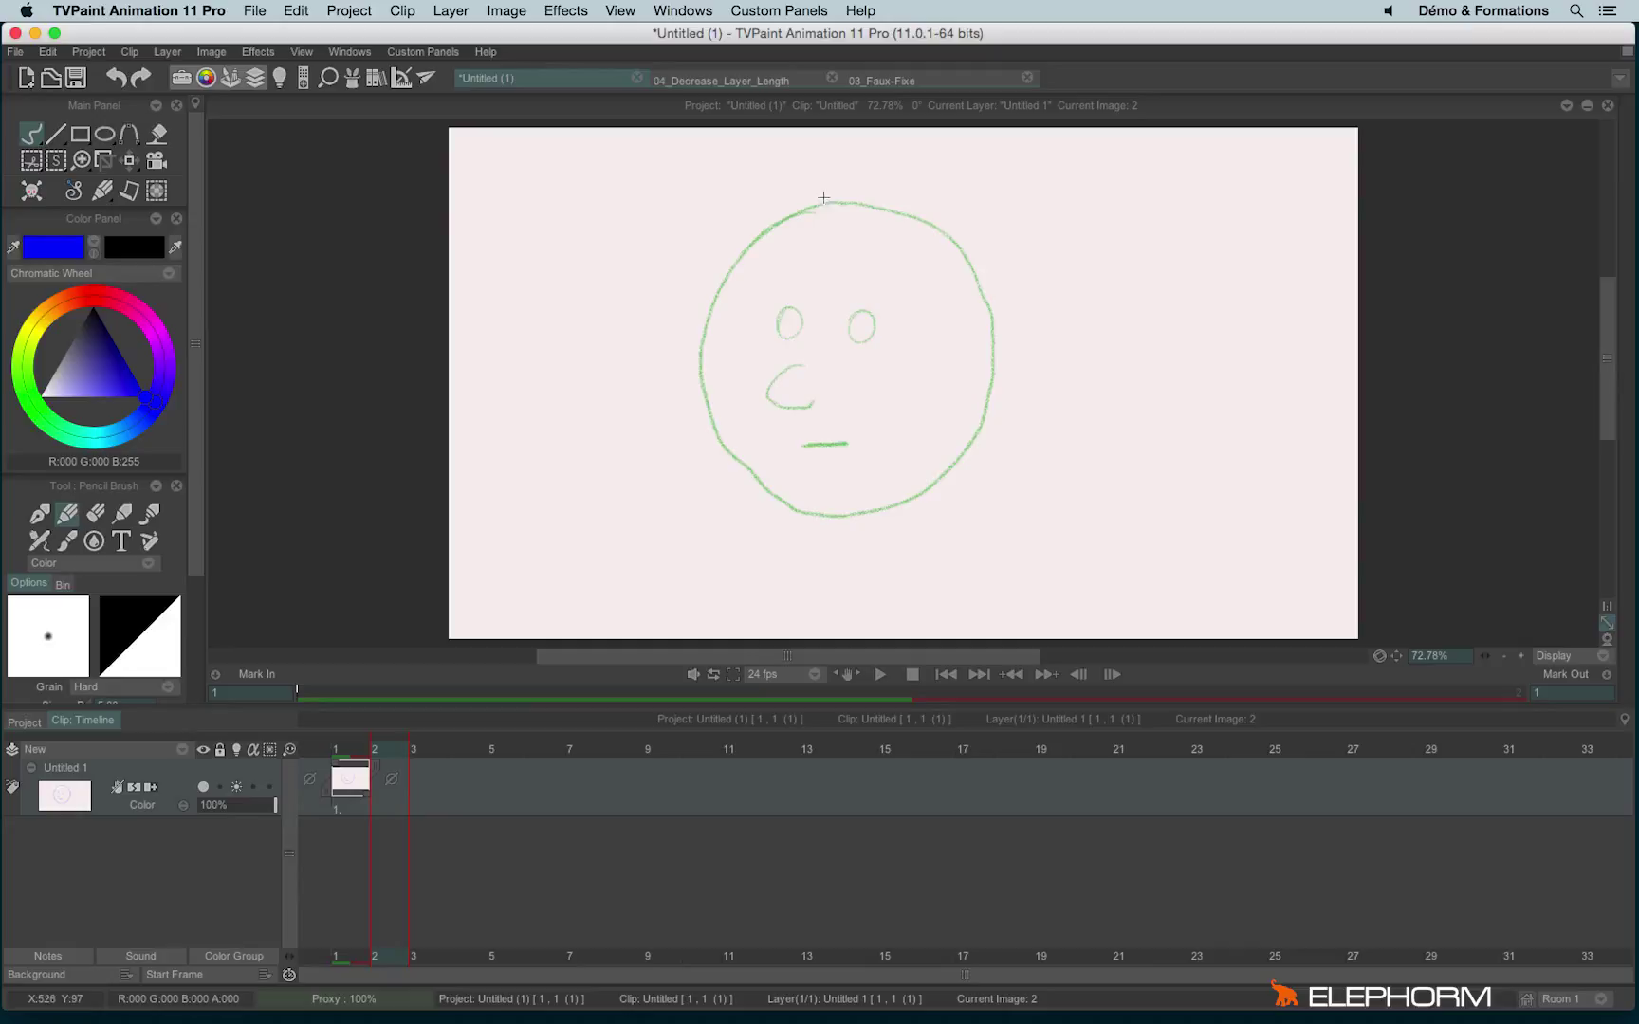
mouse_move(833, 202)
mouse_down()
mouse_move(745, 250)
mouse_move(715, 298)
mouse_move(733, 443)
mouse_up()
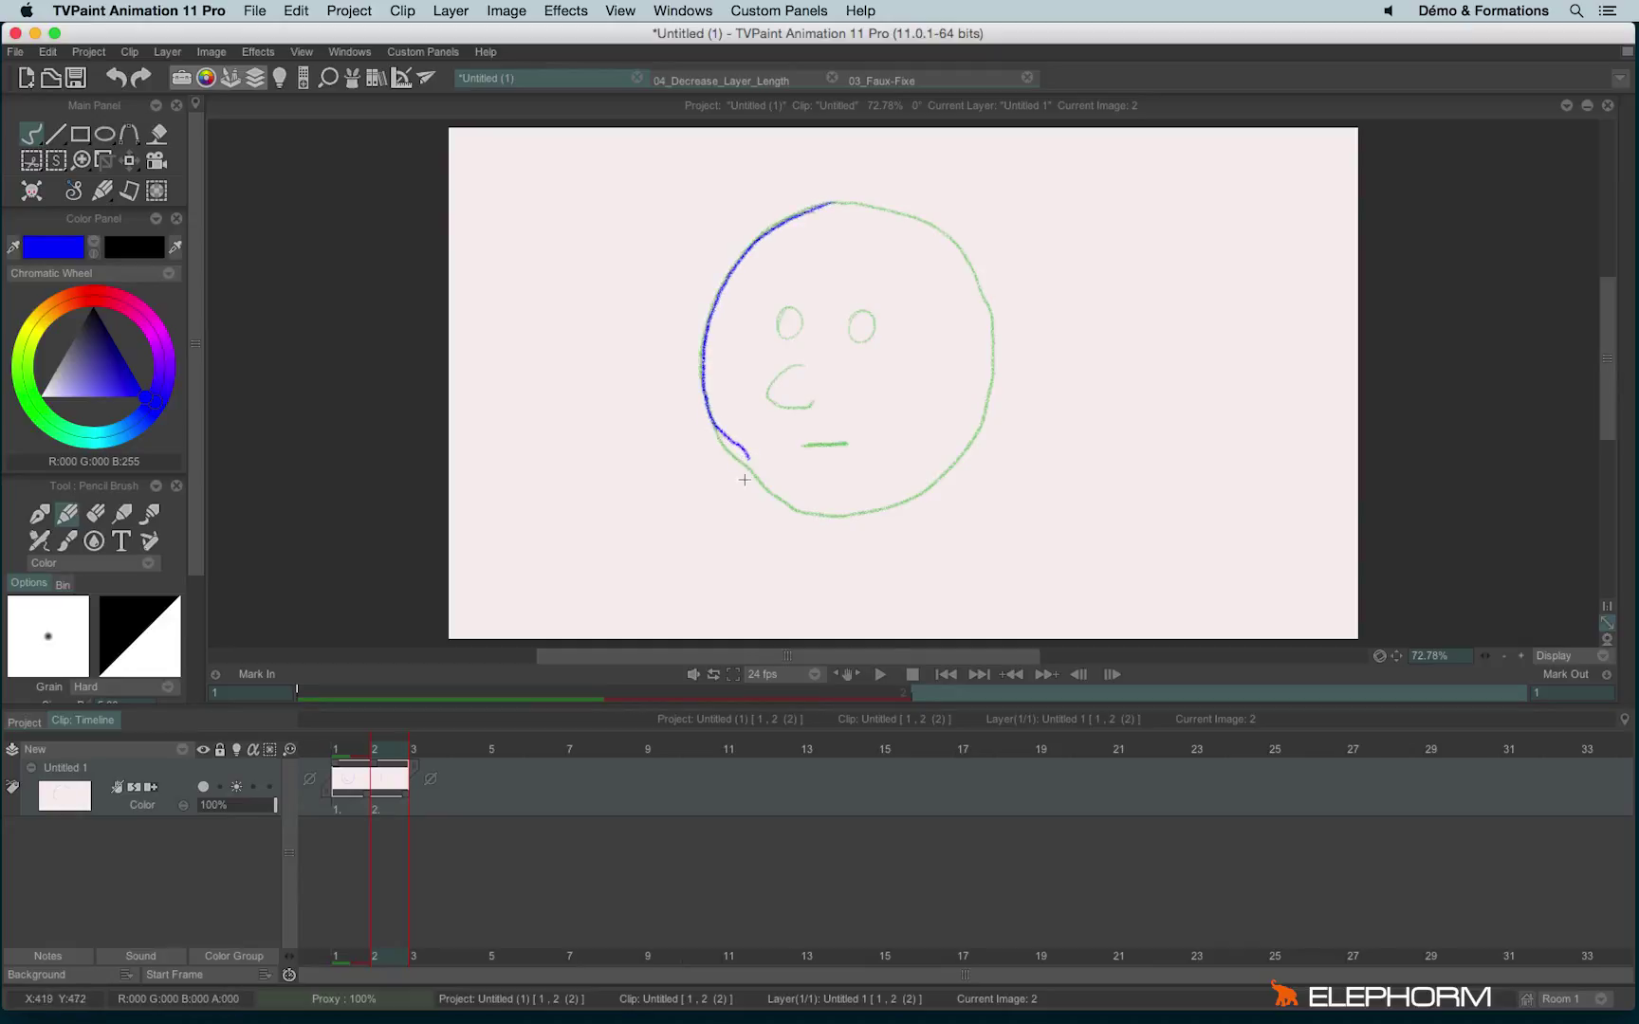
key(ctrl+z)
mouse_move(834, 202)
mouse_down()
mouse_move(754, 245)
mouse_move(706, 328)
mouse_move(710, 413)
mouse_move(749, 482)
mouse_move(817, 515)
mouse_move(884, 513)
mouse_move(958, 470)
mouse_move(995, 386)
mouse_move(982, 274)
mouse_move(900, 217)
mouse_move(768, 235)
mouse_up()
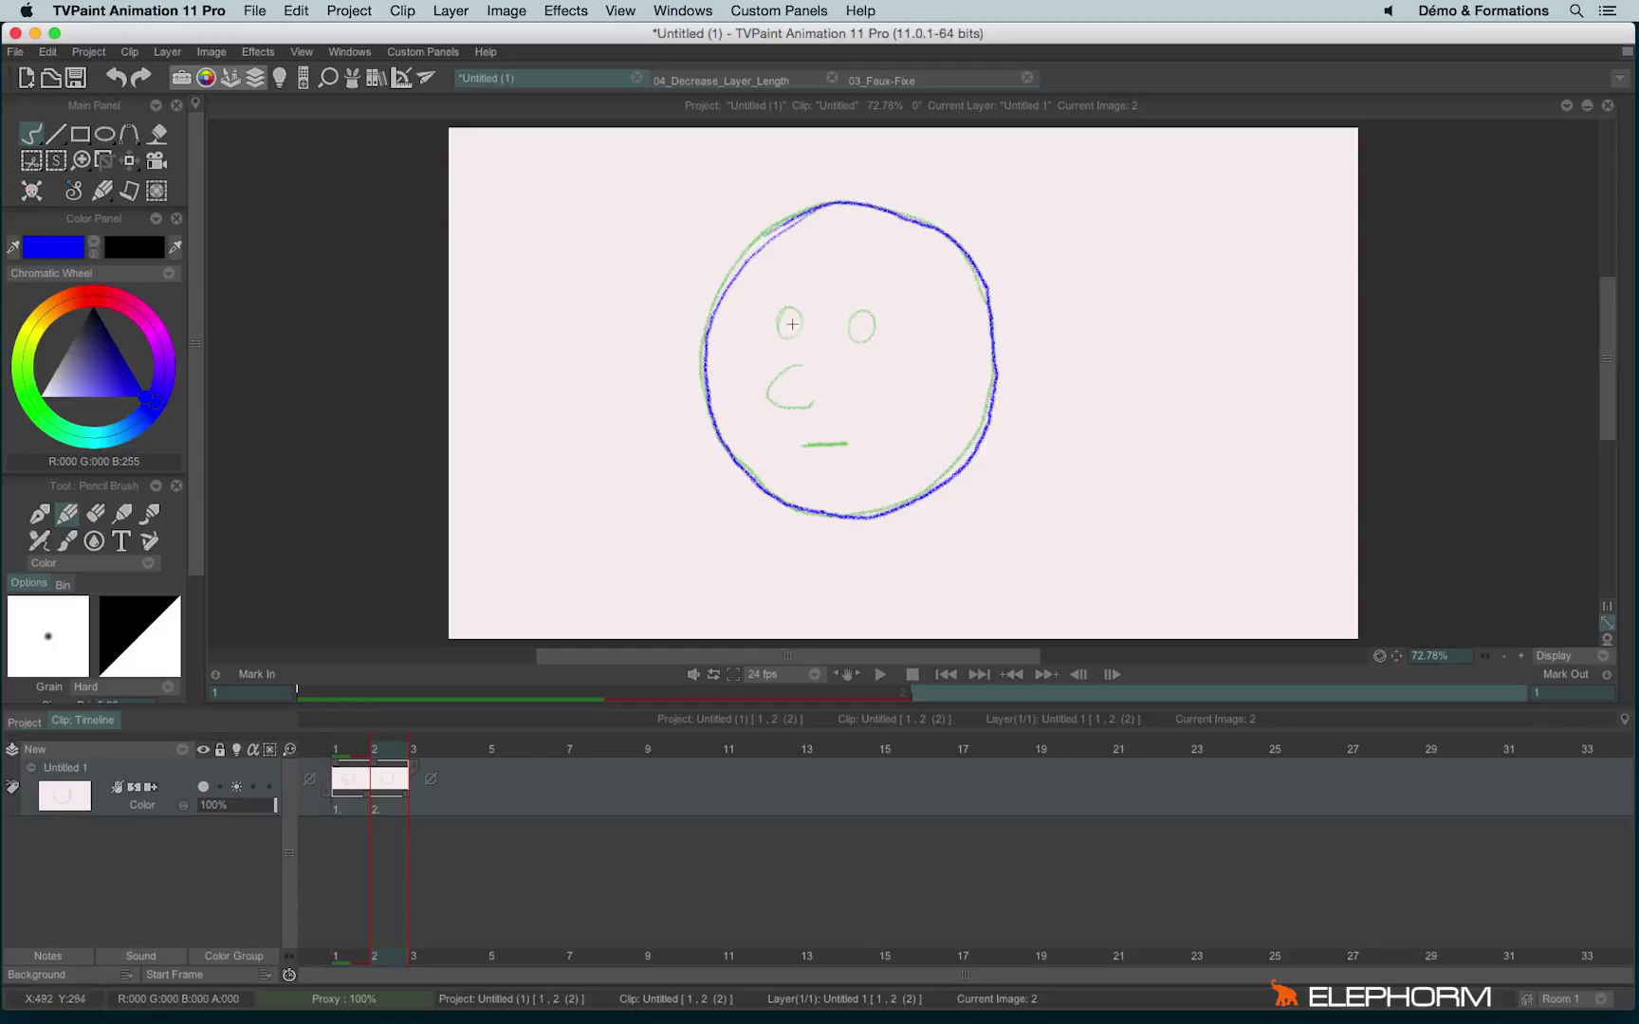
mouse_move(772, 328)
mouse_down()
mouse_move(854, 343)
mouse_move(768, 387)
mouse_move(842, 445)
mouse_move(804, 445)
mouse_up()
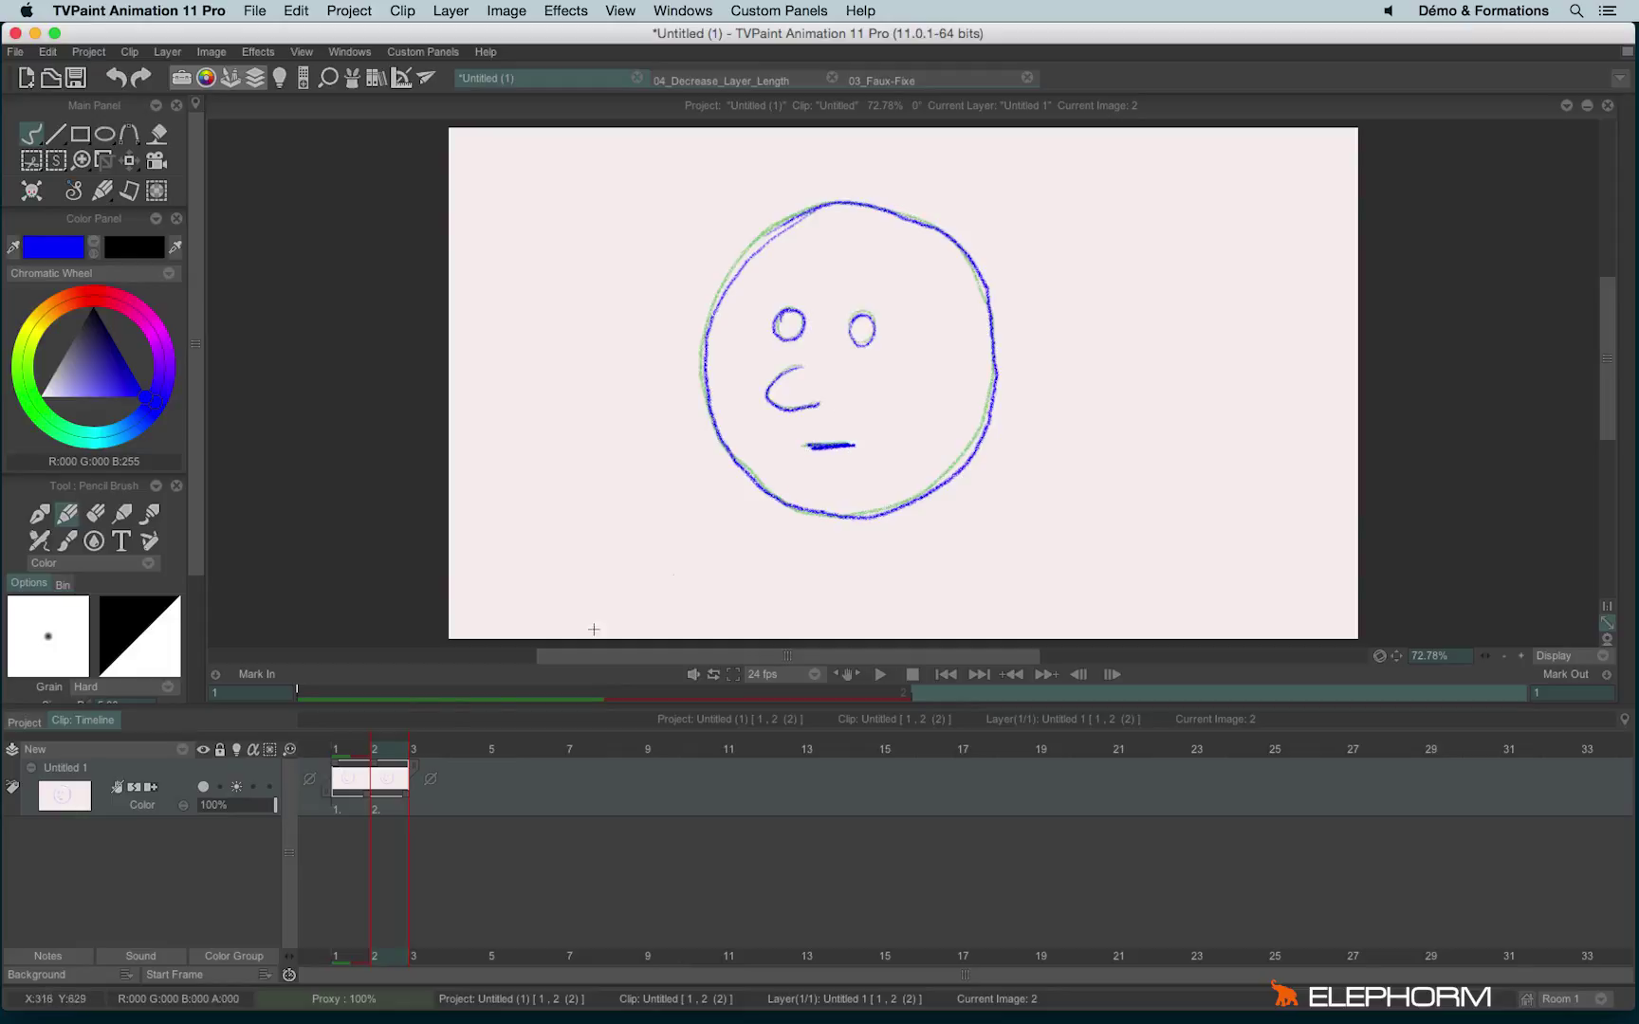
Trace the head, eyes, nose and mouth on image 3, then turn off the Light Table
click(422, 749)
drag(810, 216, 820, 205)
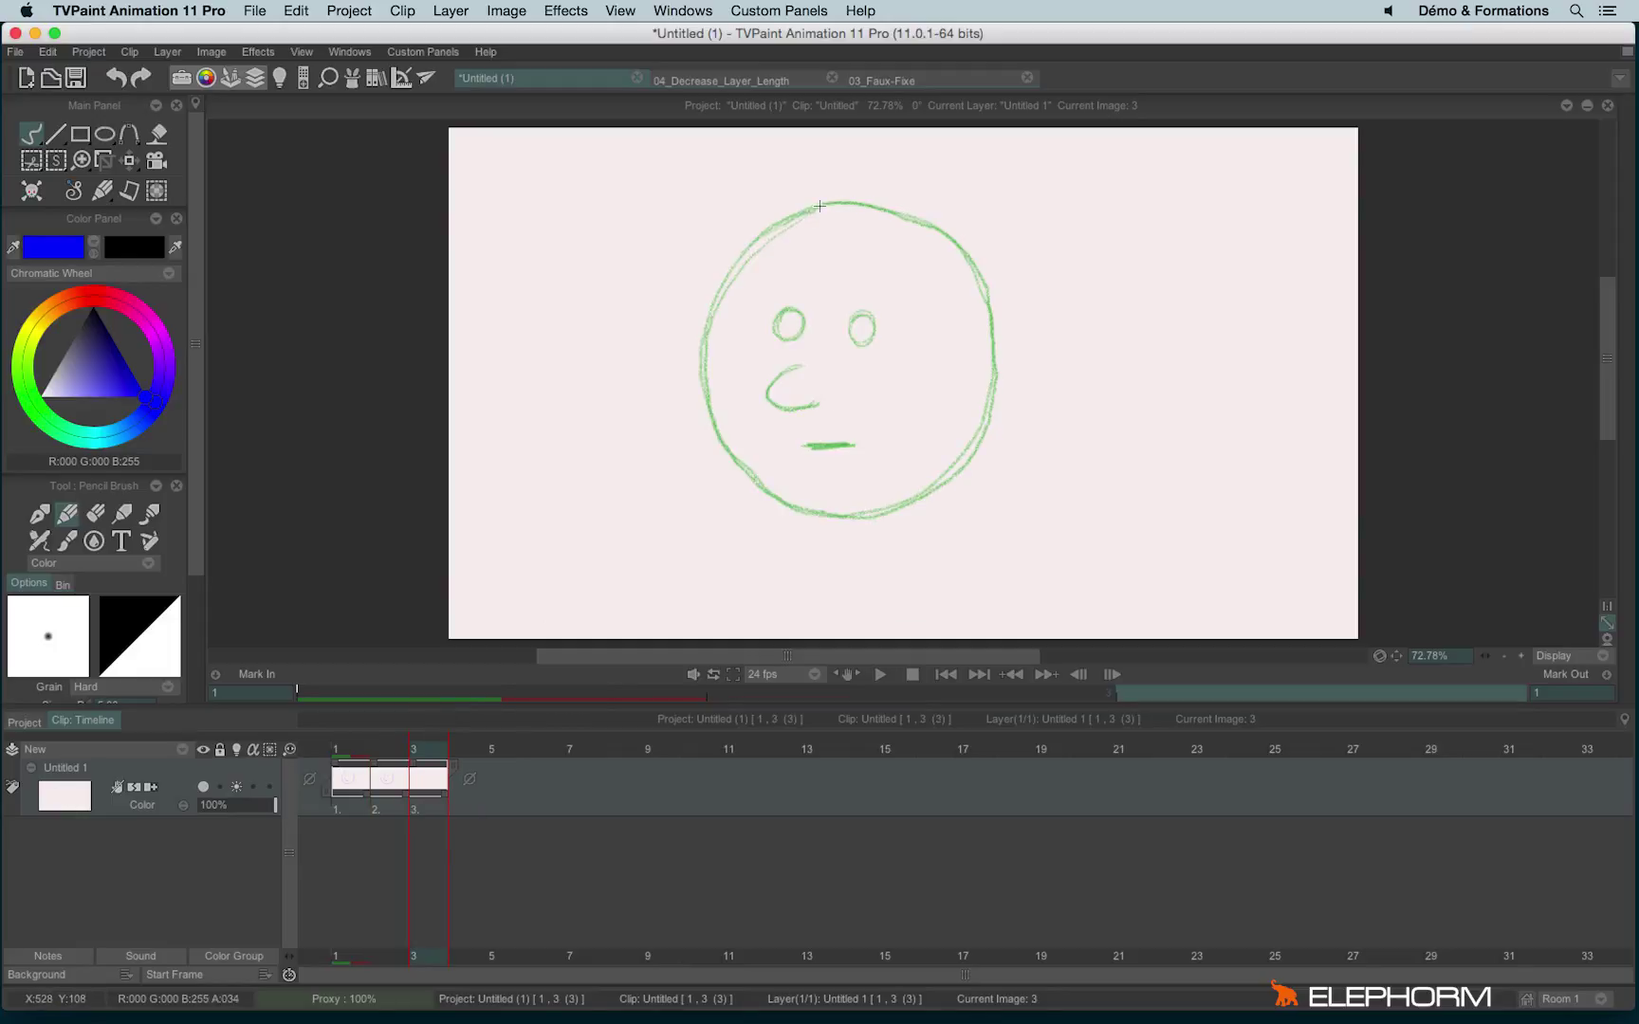
mouse_move(735, 271)
mouse_down()
mouse_move(702, 346)
mouse_move(708, 414)
mouse_move(778, 502)
mouse_move(860, 515)
mouse_move(954, 472)
mouse_move(970, 443)
mouse_move(994, 362)
mouse_move(979, 284)
mouse_up()
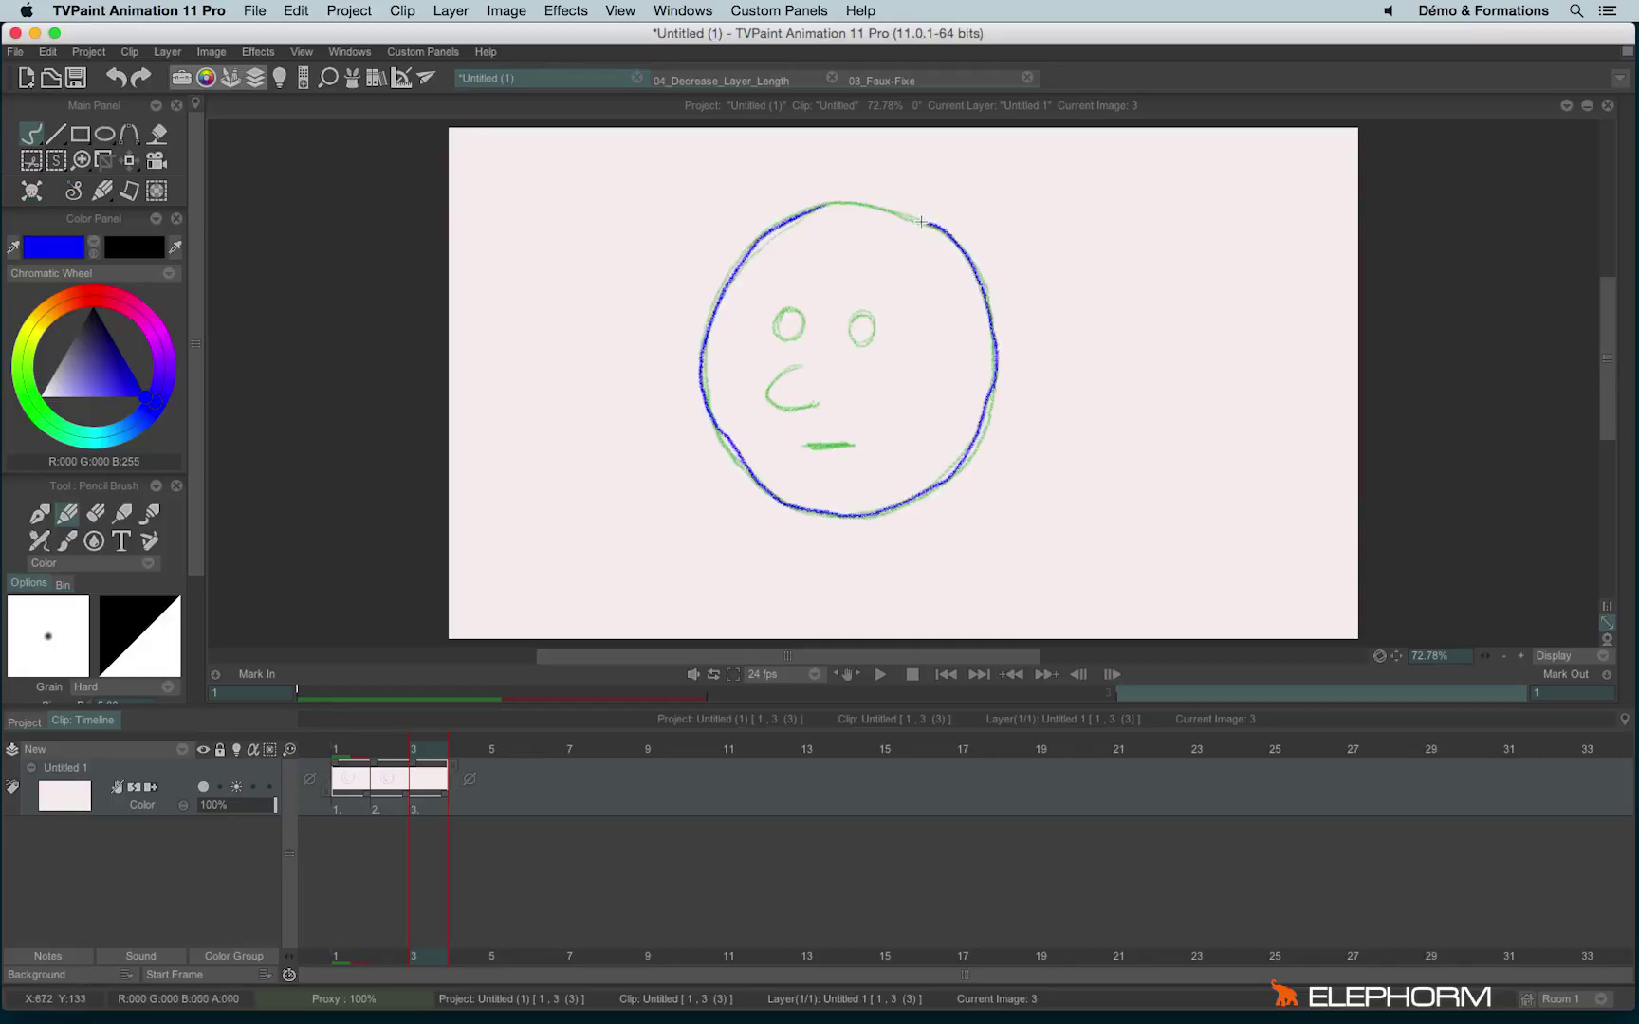
mouse_move(921, 221)
mouse_down()
mouse_move(869, 203)
mouse_move(802, 212)
mouse_up()
mouse_move(769, 324)
mouse_down()
mouse_move(802, 317)
mouse_move(783, 309)
mouse_move(871, 342)
mouse_move(858, 316)
mouse_up()
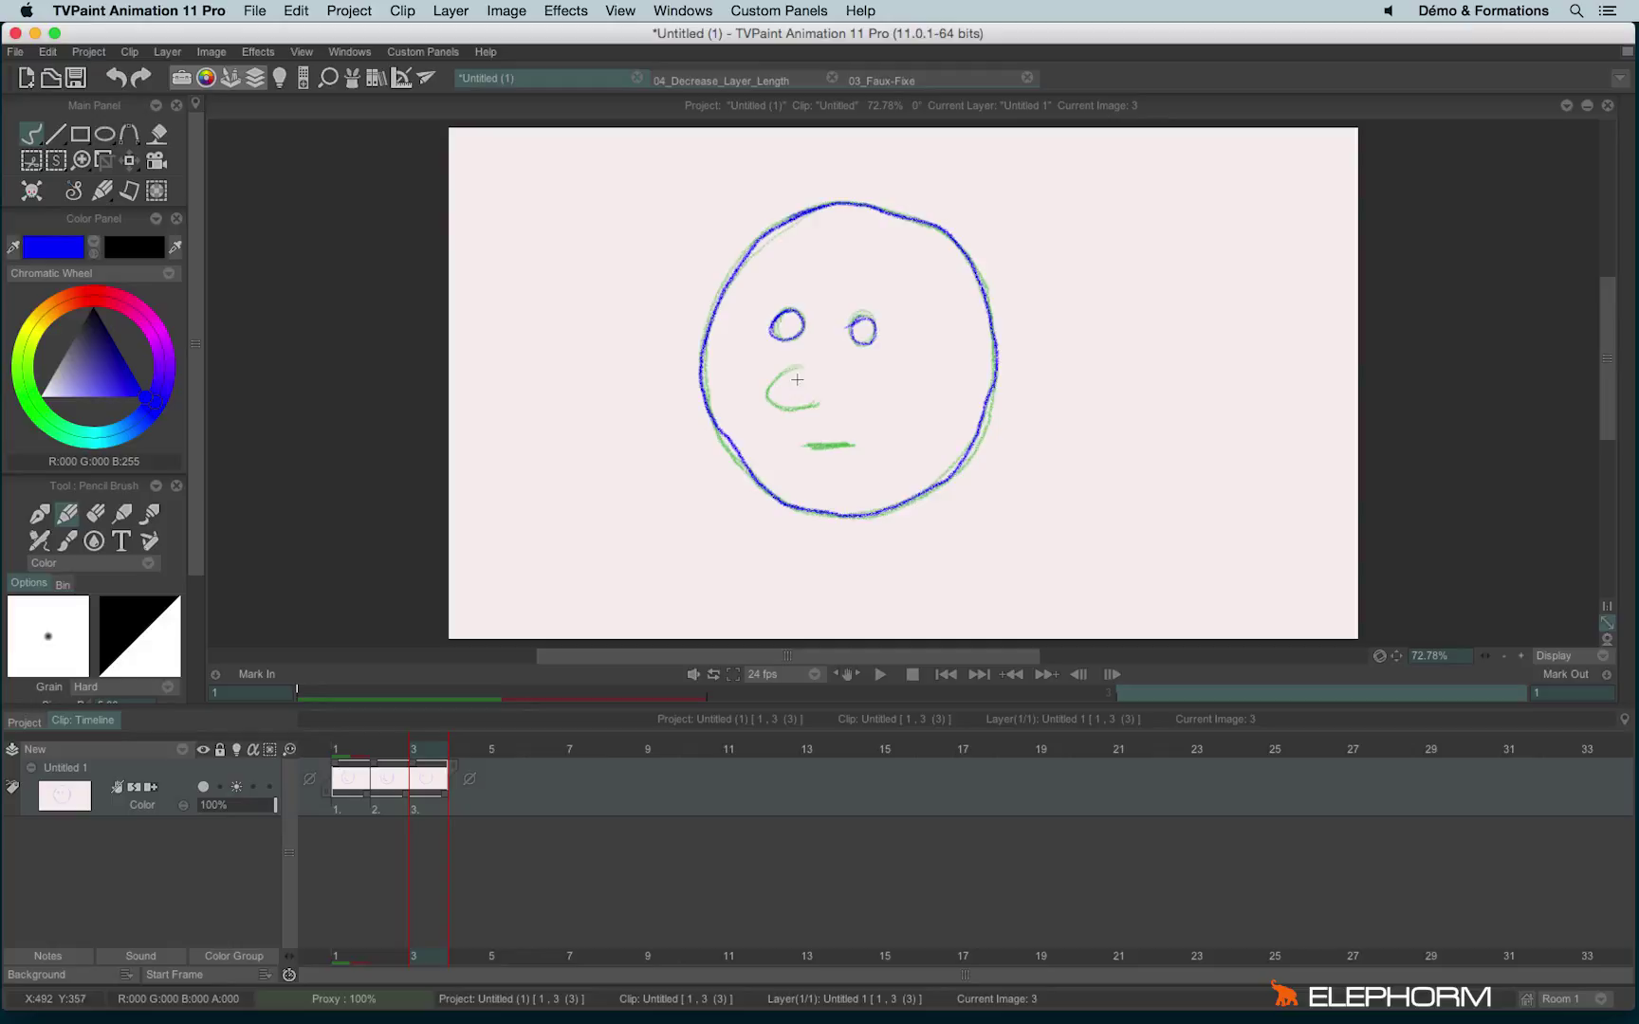
mouse_move(785, 374)
mouse_down()
mouse_move(786, 410)
mouse_move(821, 404)
mouse_move(819, 446)
mouse_move(853, 442)
mouse_up()
click(236, 786)
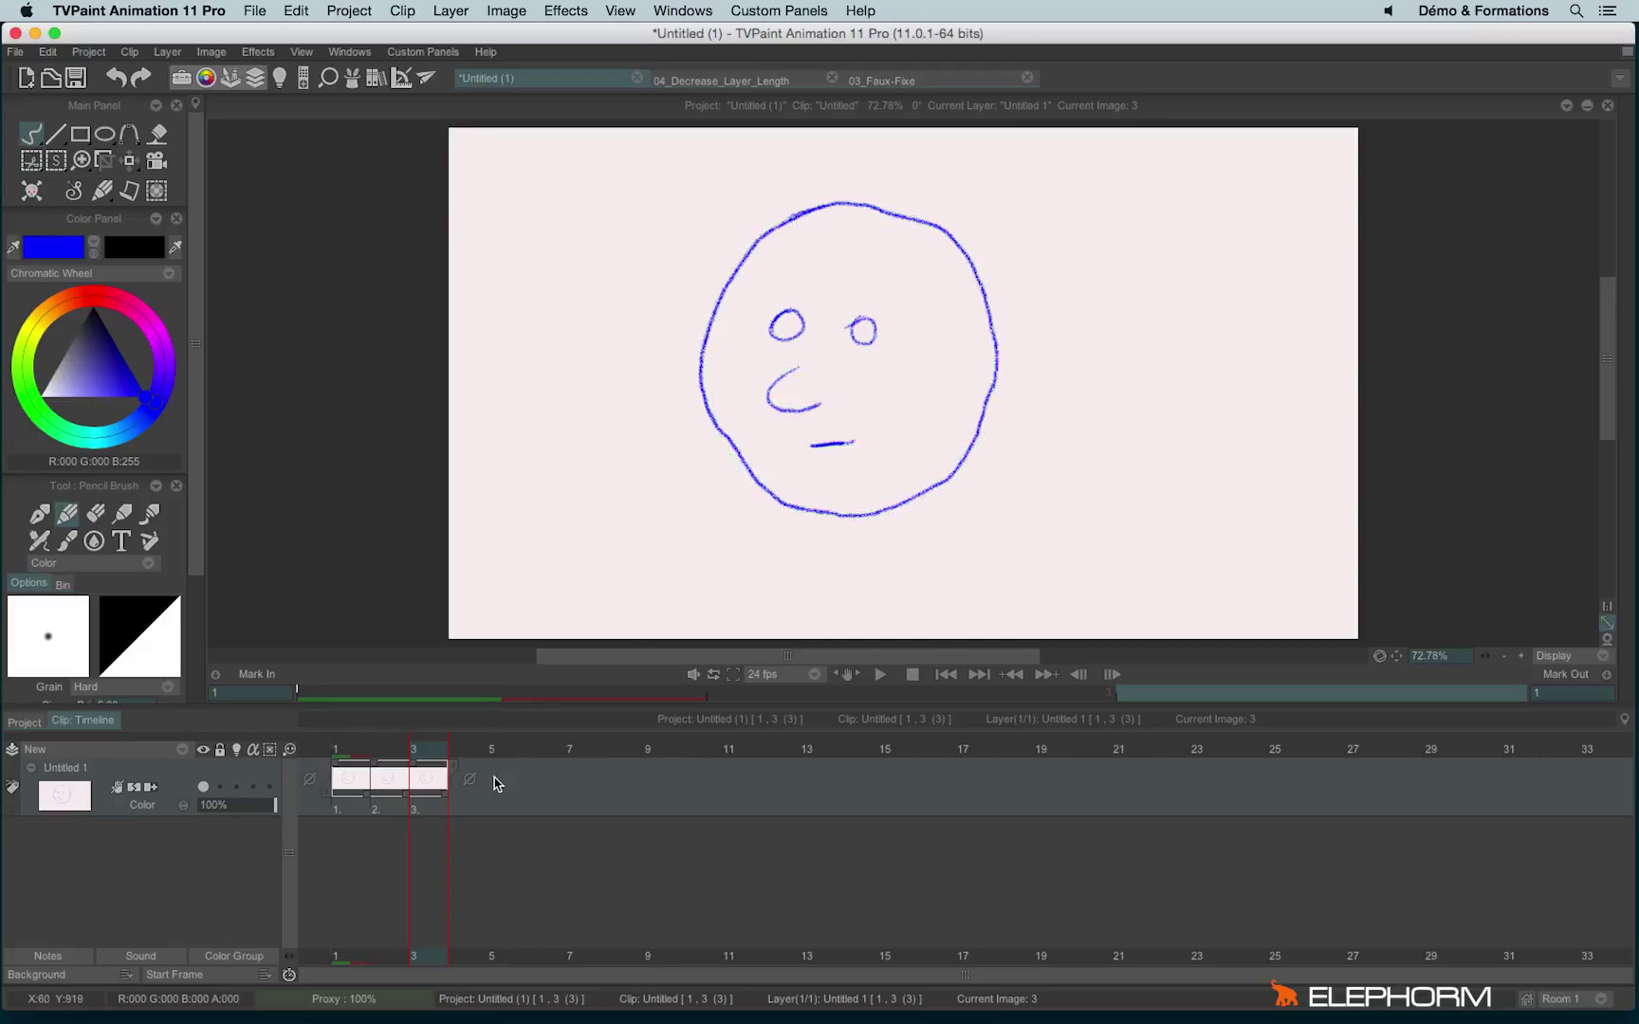
mouse_move(366, 756)
mouse_down()
mouse_move(346, 757)
mouse_move(452, 765)
mouse_move(380, 770)
mouse_move(418, 788)
mouse_up()
Drag the face layer's end out to 28 images and scrub along it
drag(444, 799, 1431, 813)
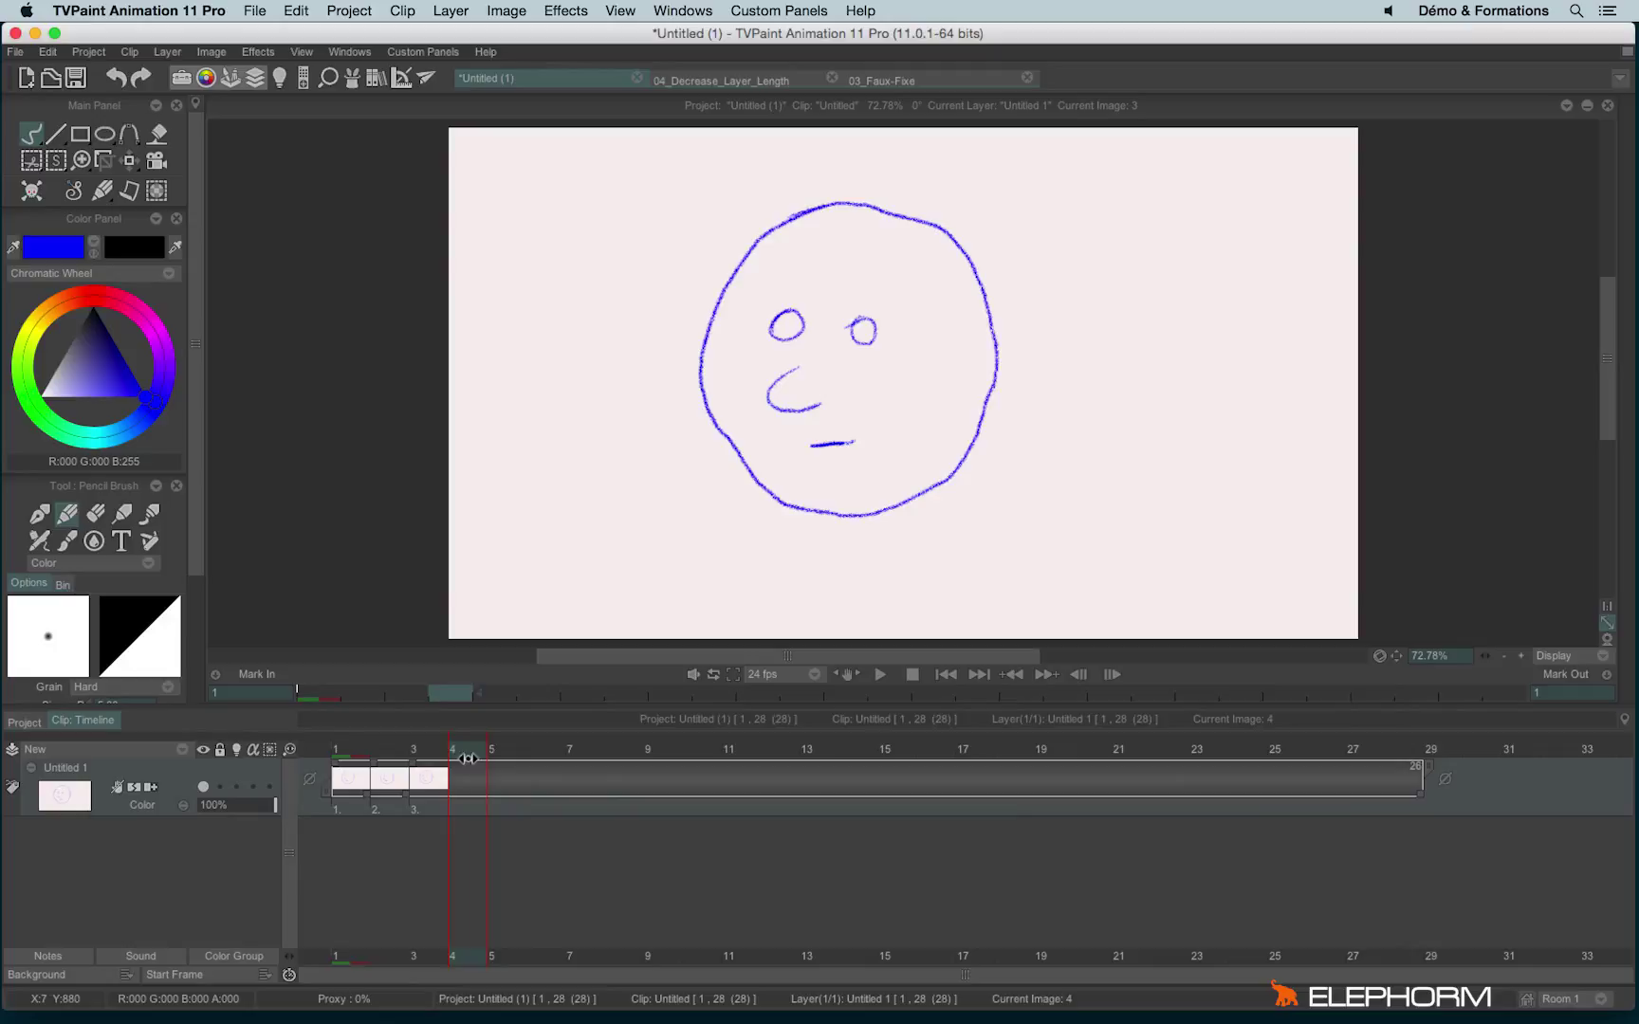
mouse_move(465, 750)
mouse_down()
mouse_move(1394, 749)
mouse_move(511, 776)
mouse_up()
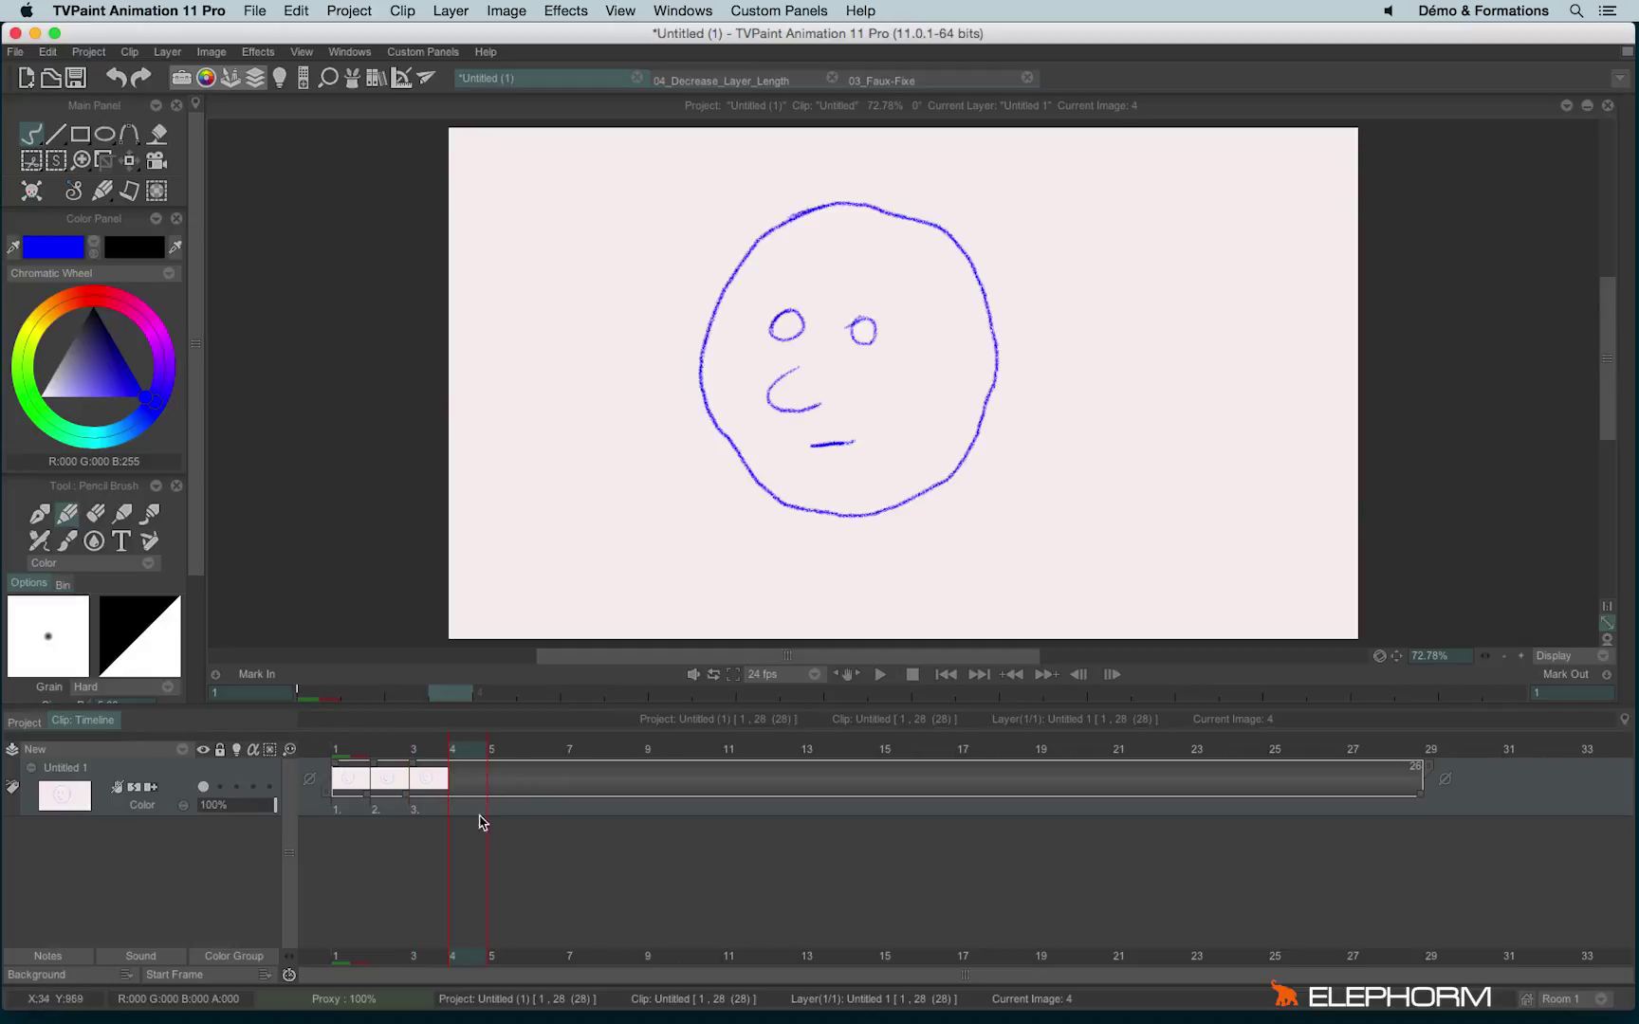
Set the layer's Repeat Images value to 3, then play and stop the looping faces
right_click(467, 785)
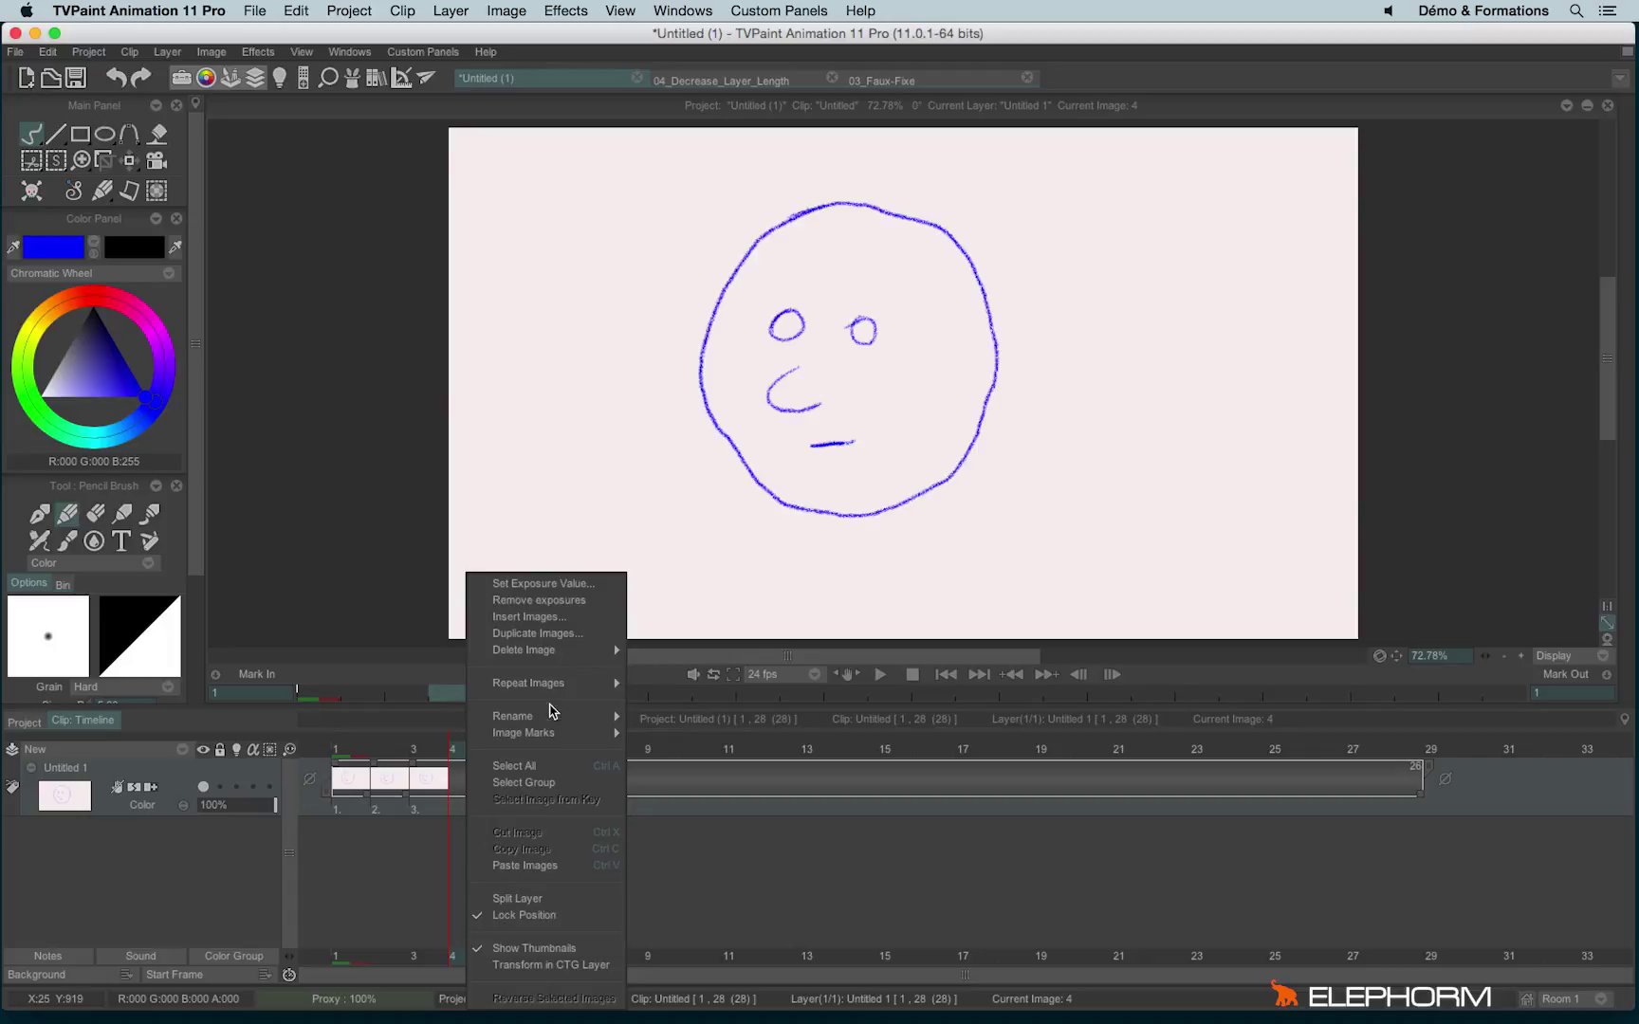
mouse_move(560, 683)
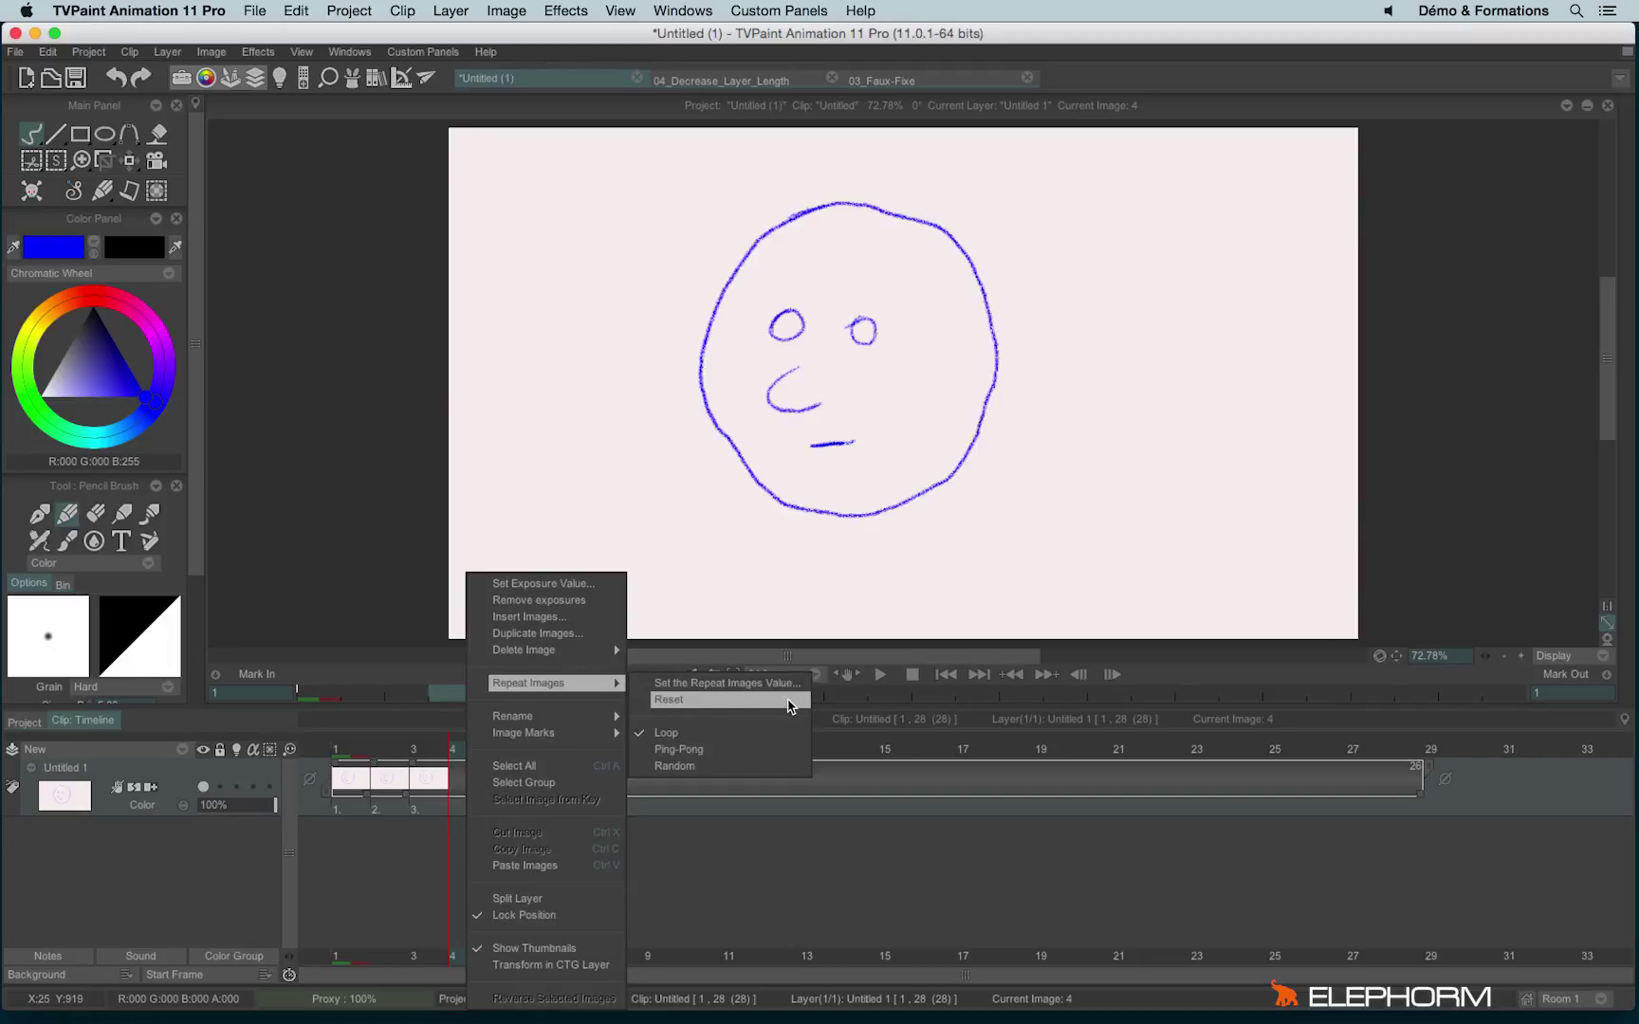
click(789, 691)
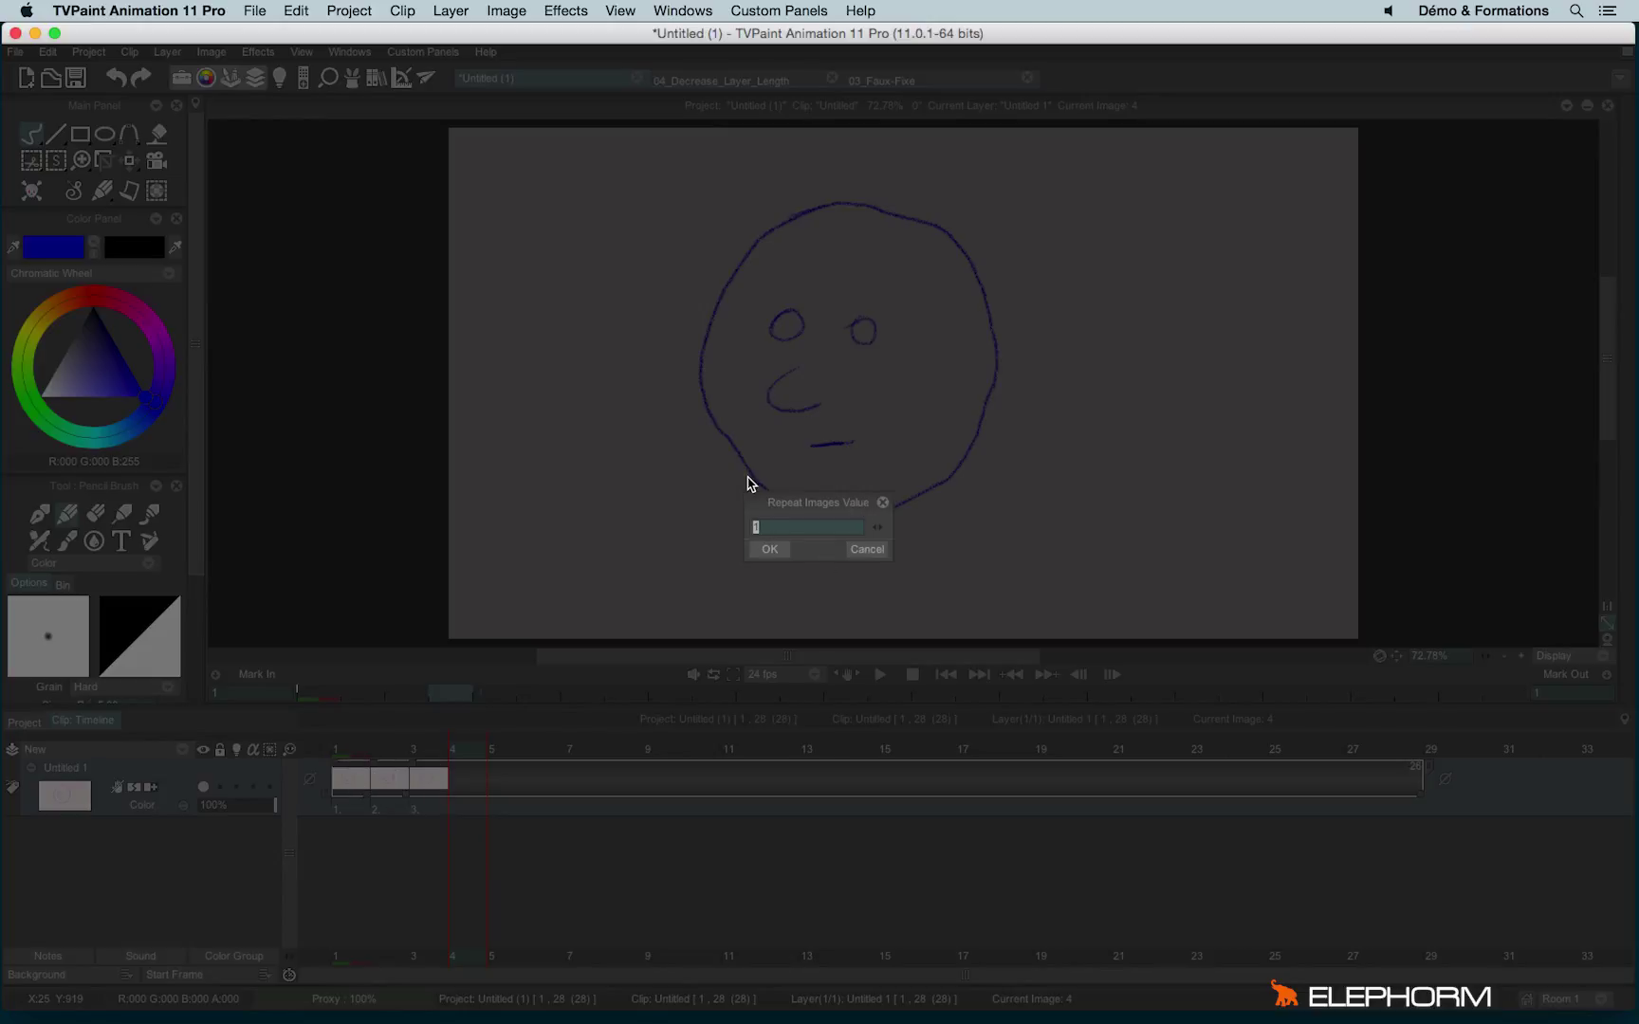
click(770, 550)
drag(464, 756, 1344, 748)
click(874, 674)
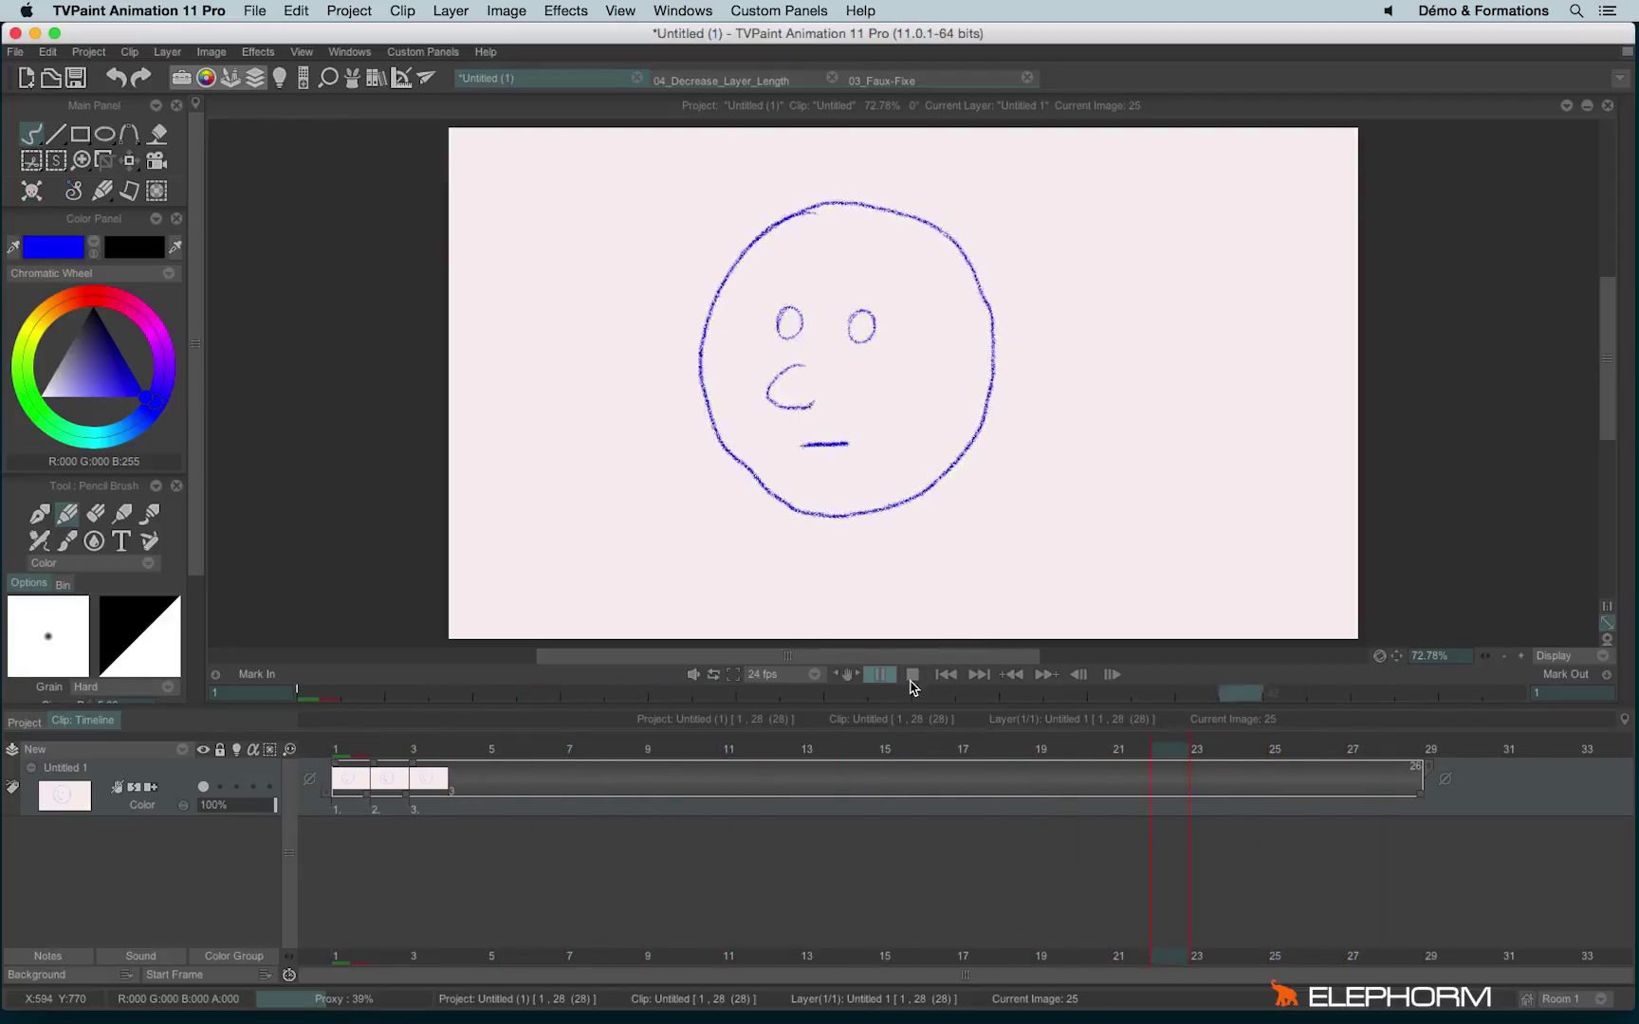
click(913, 675)
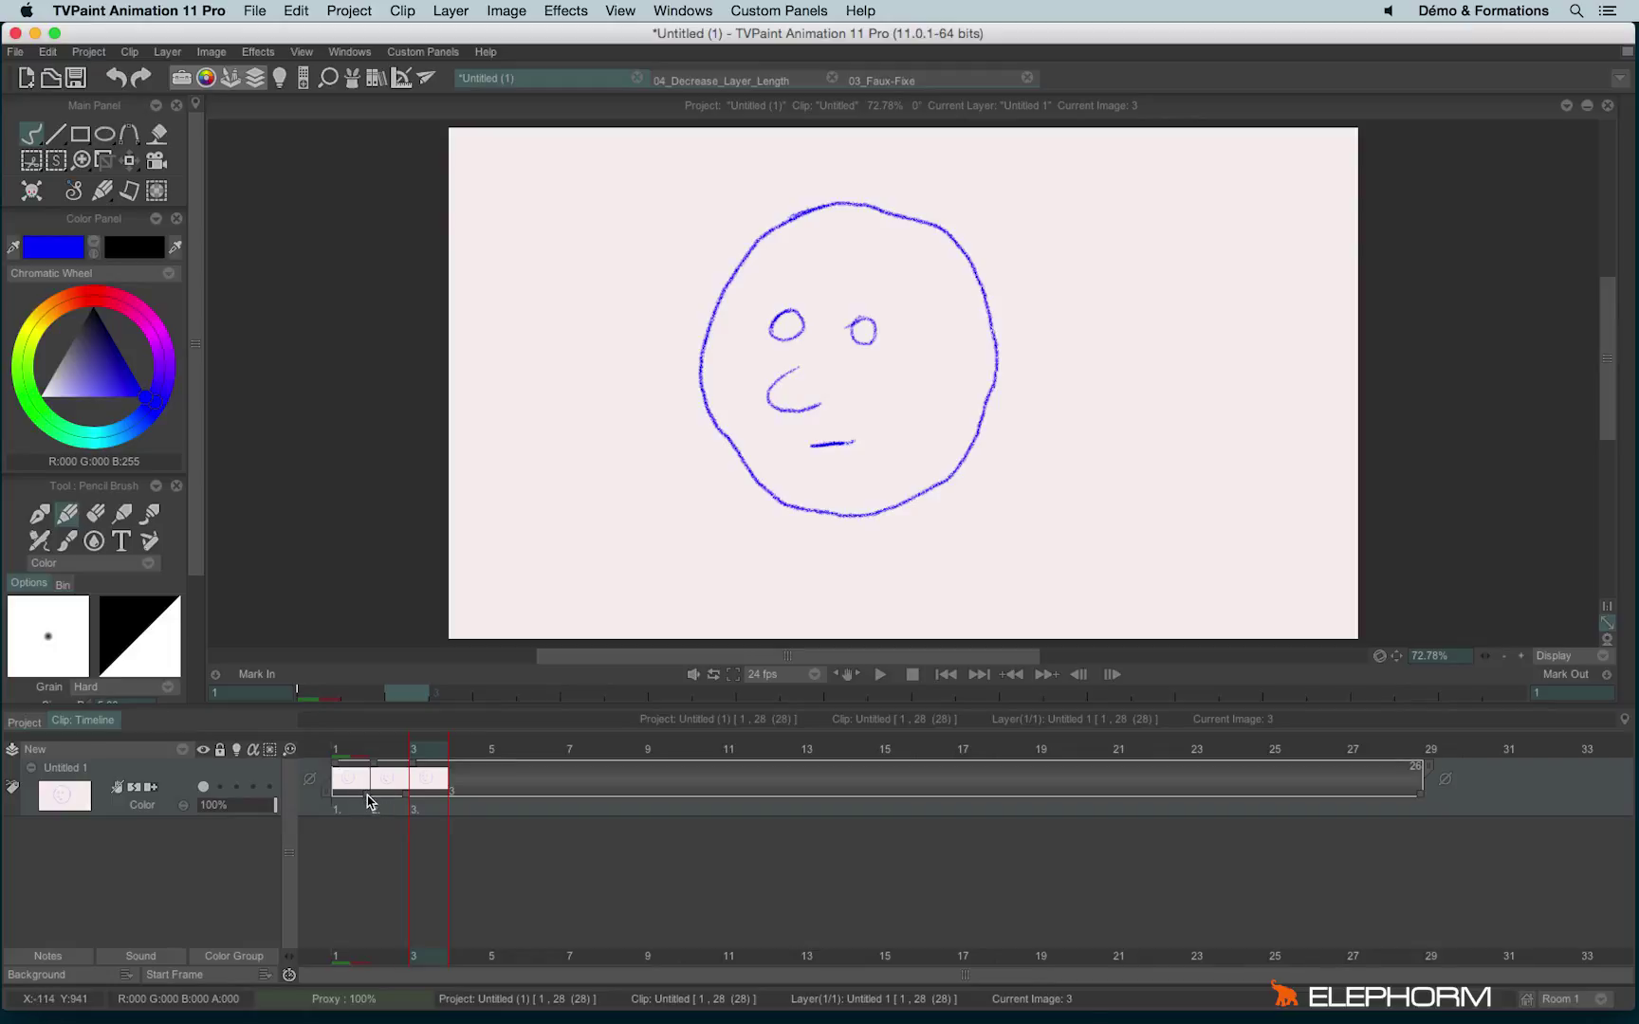
Hold the first drawing for more images and reset the Repeat Images setting
drag(370, 801, 560, 798)
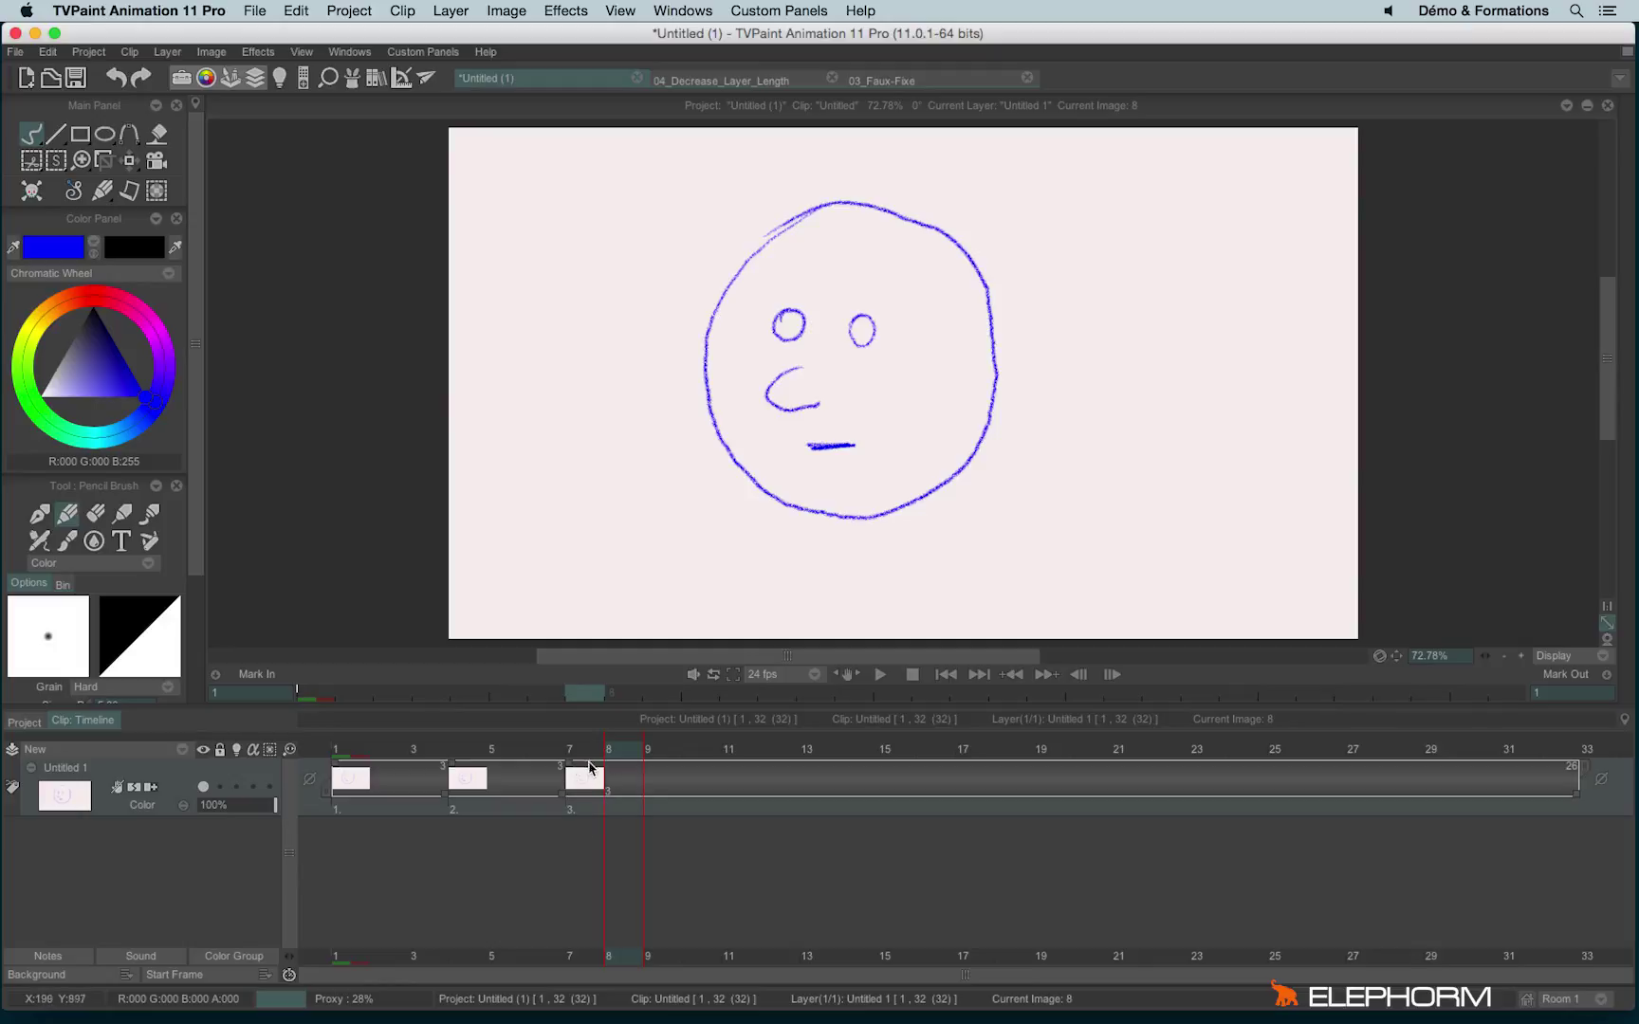
drag(580, 764, 518, 776)
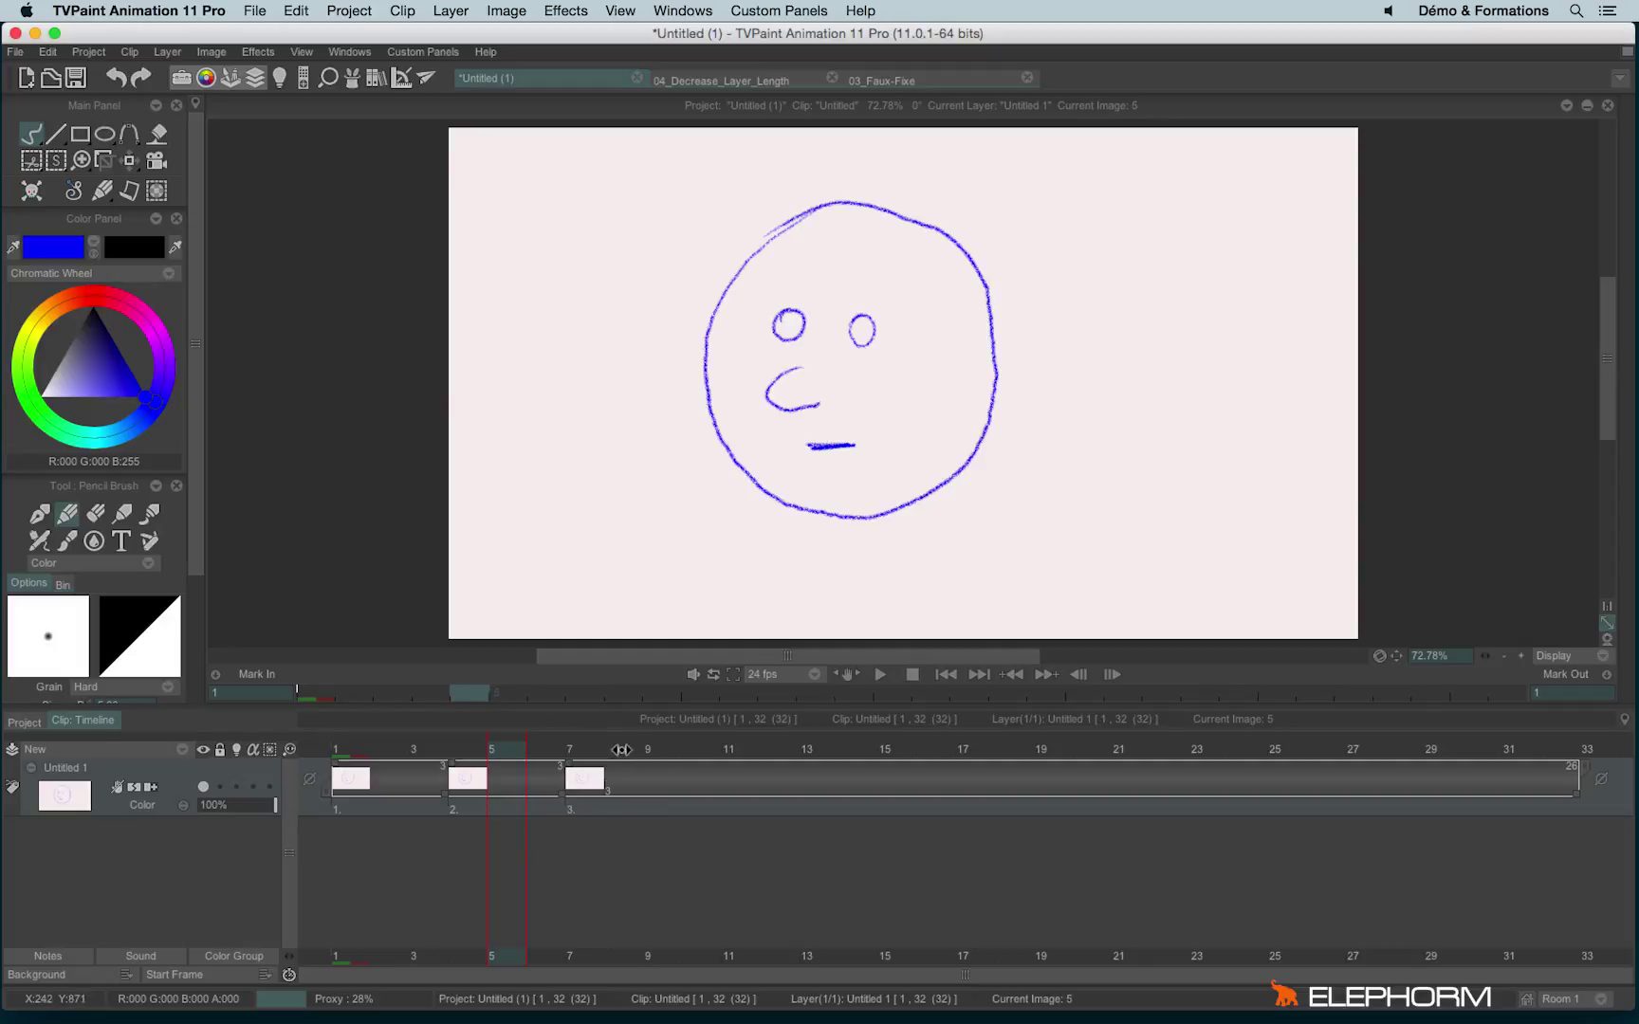
click(621, 750)
right_click(622, 790)
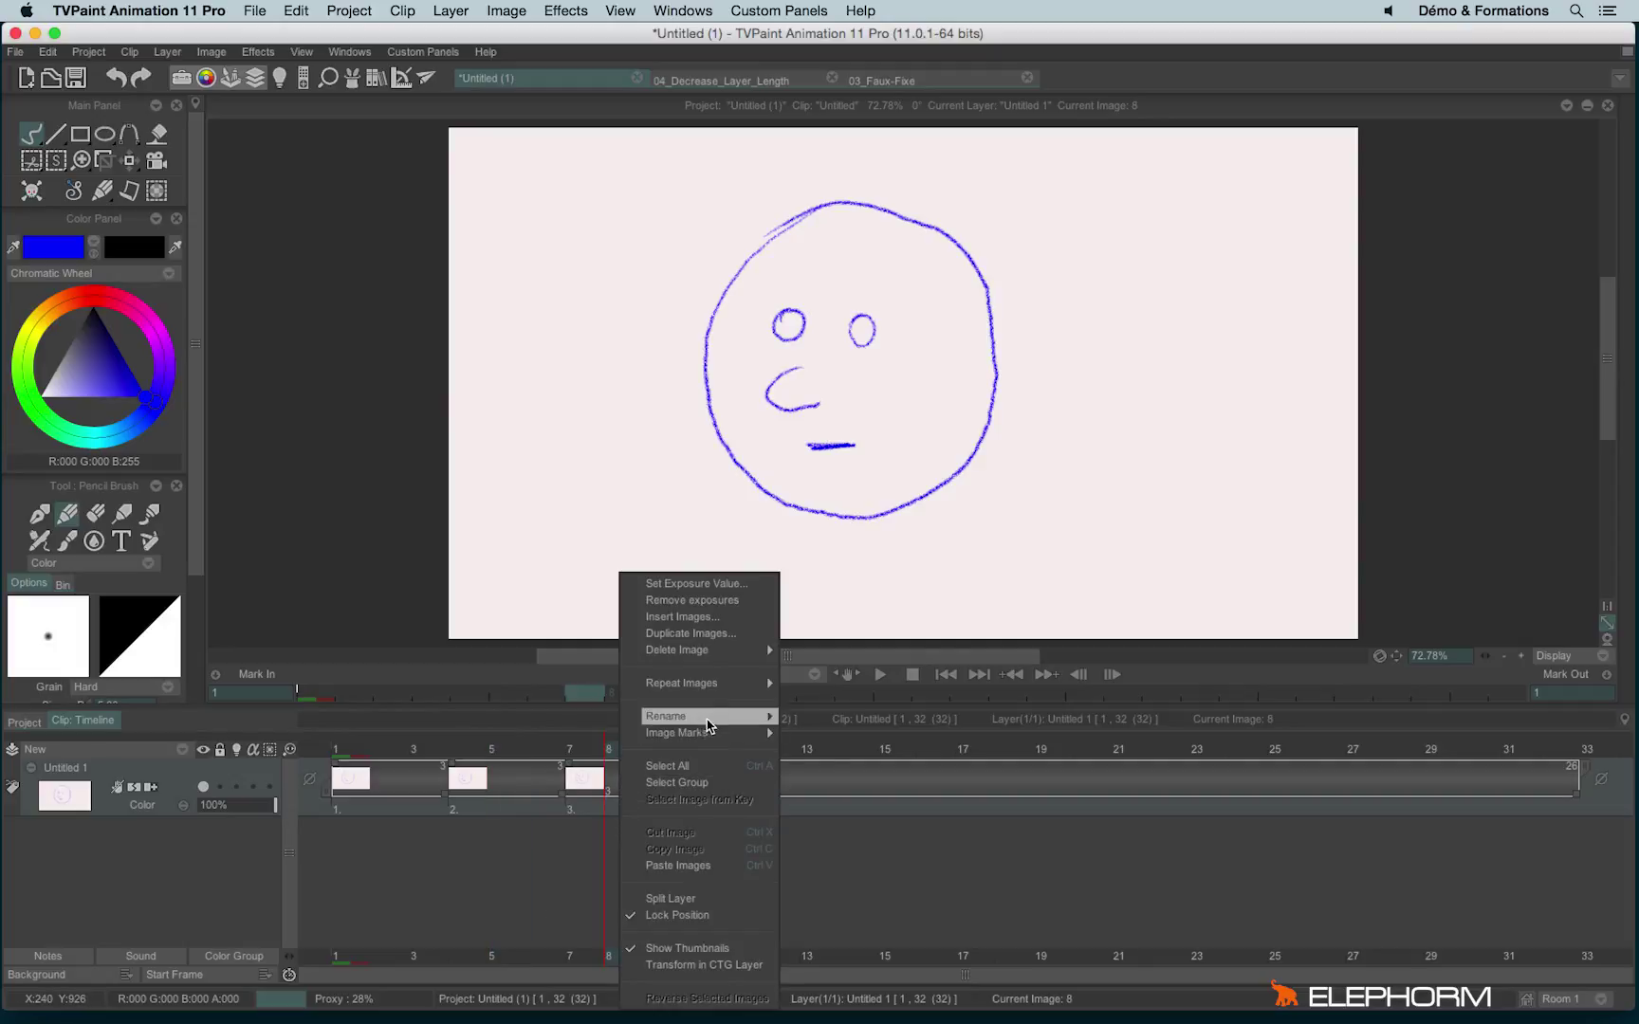
mouse_move(704, 687)
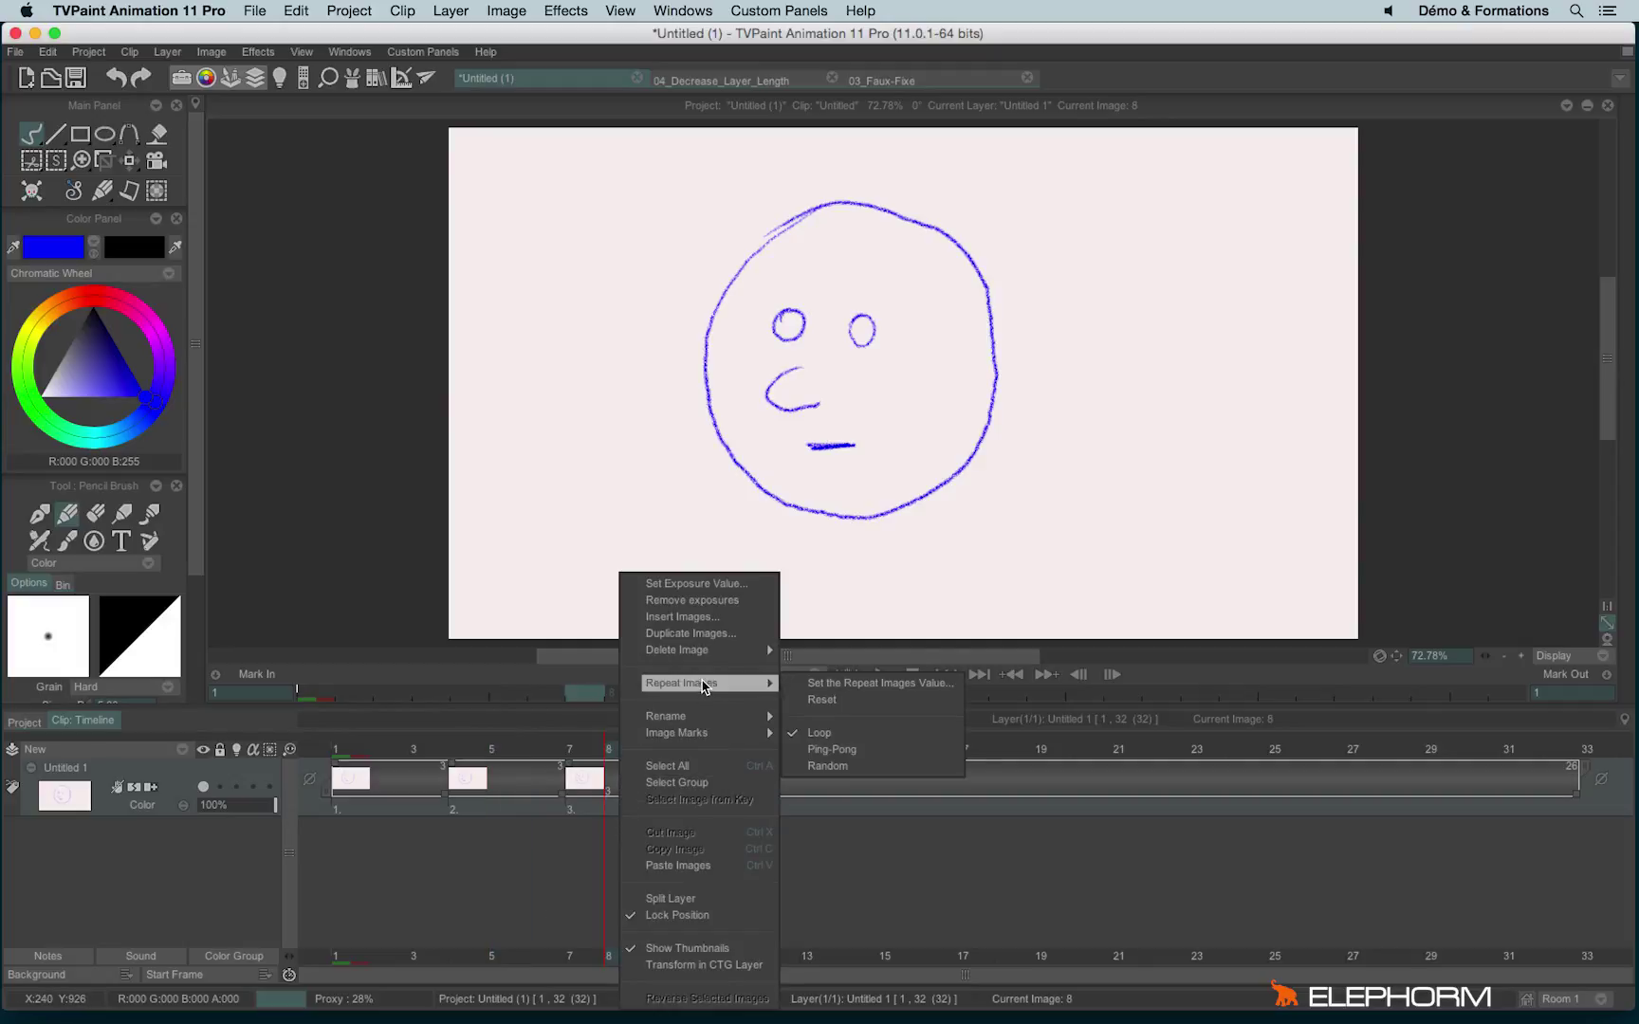
click(843, 703)
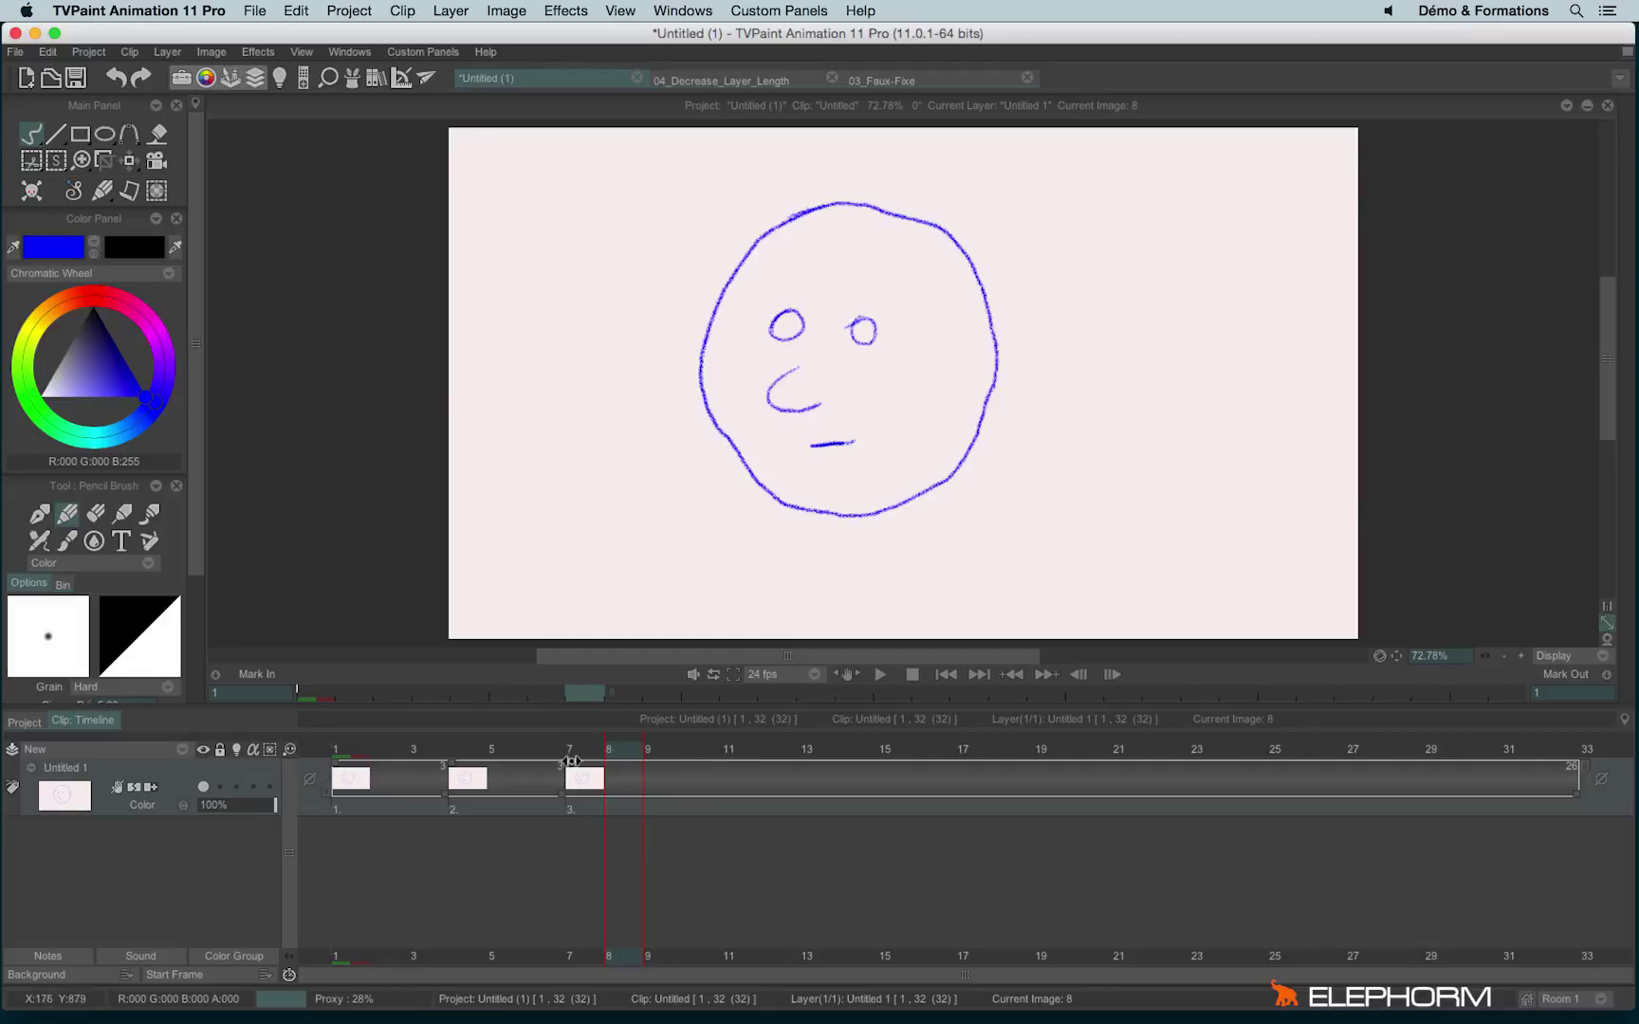
Set the Repeat Images value to 9 and play the result back
click(700, 765)
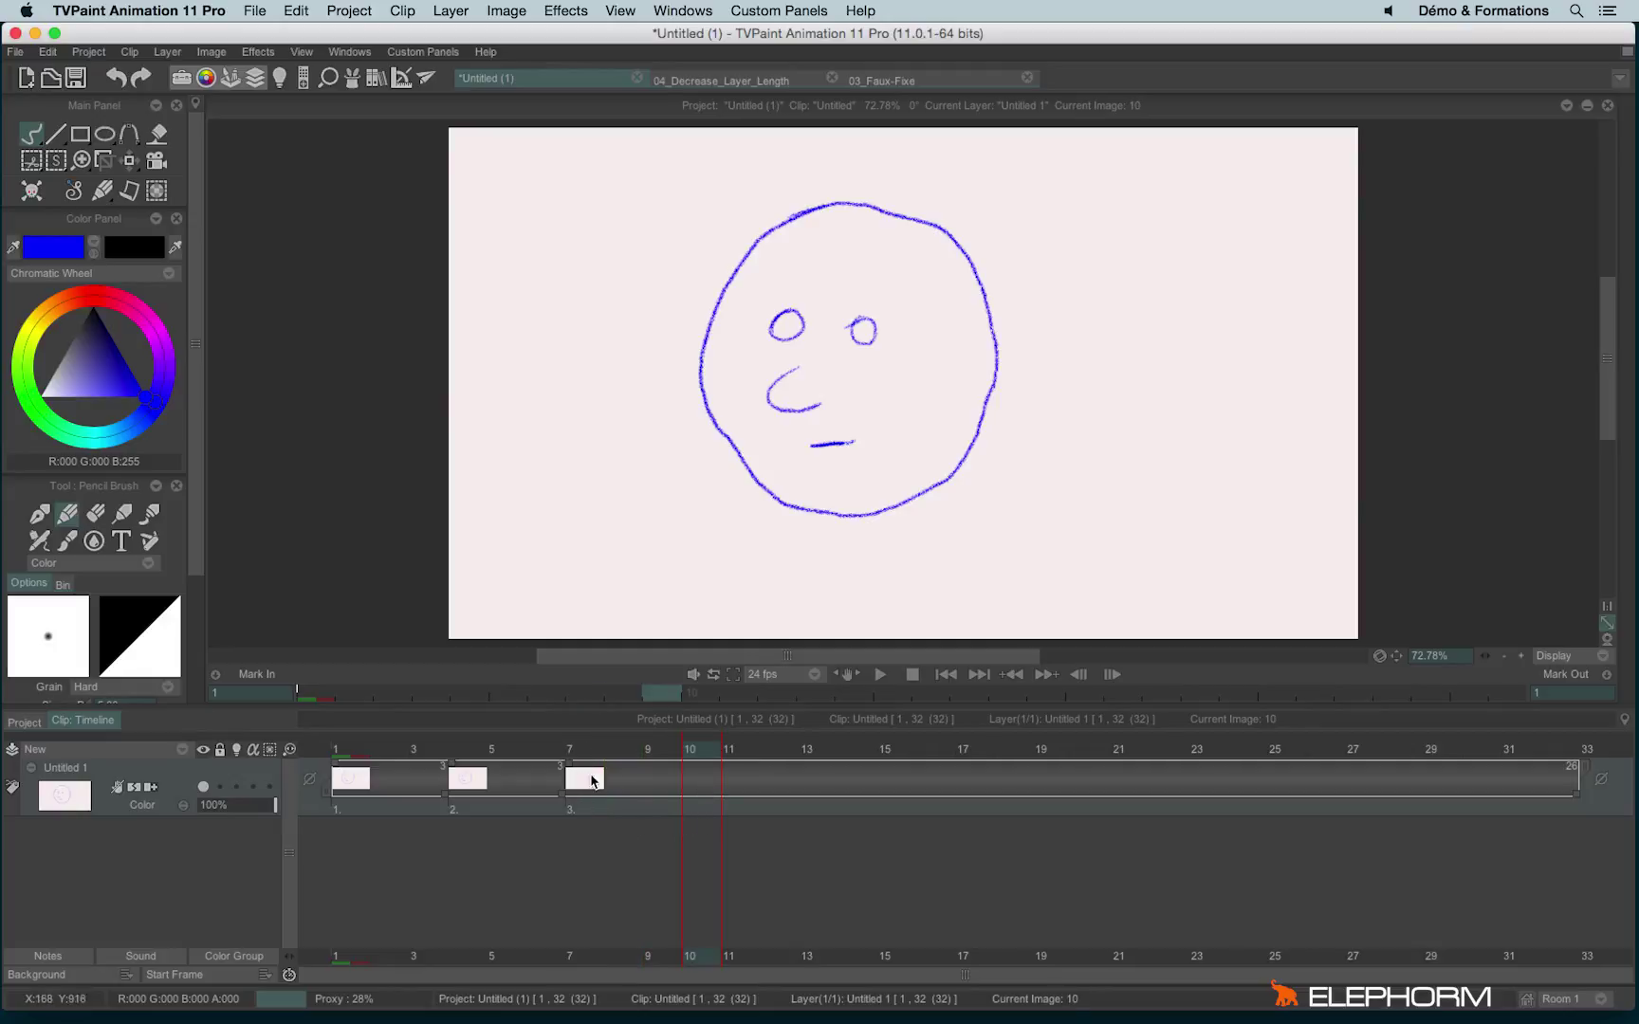
drag(578, 751, 690, 749)
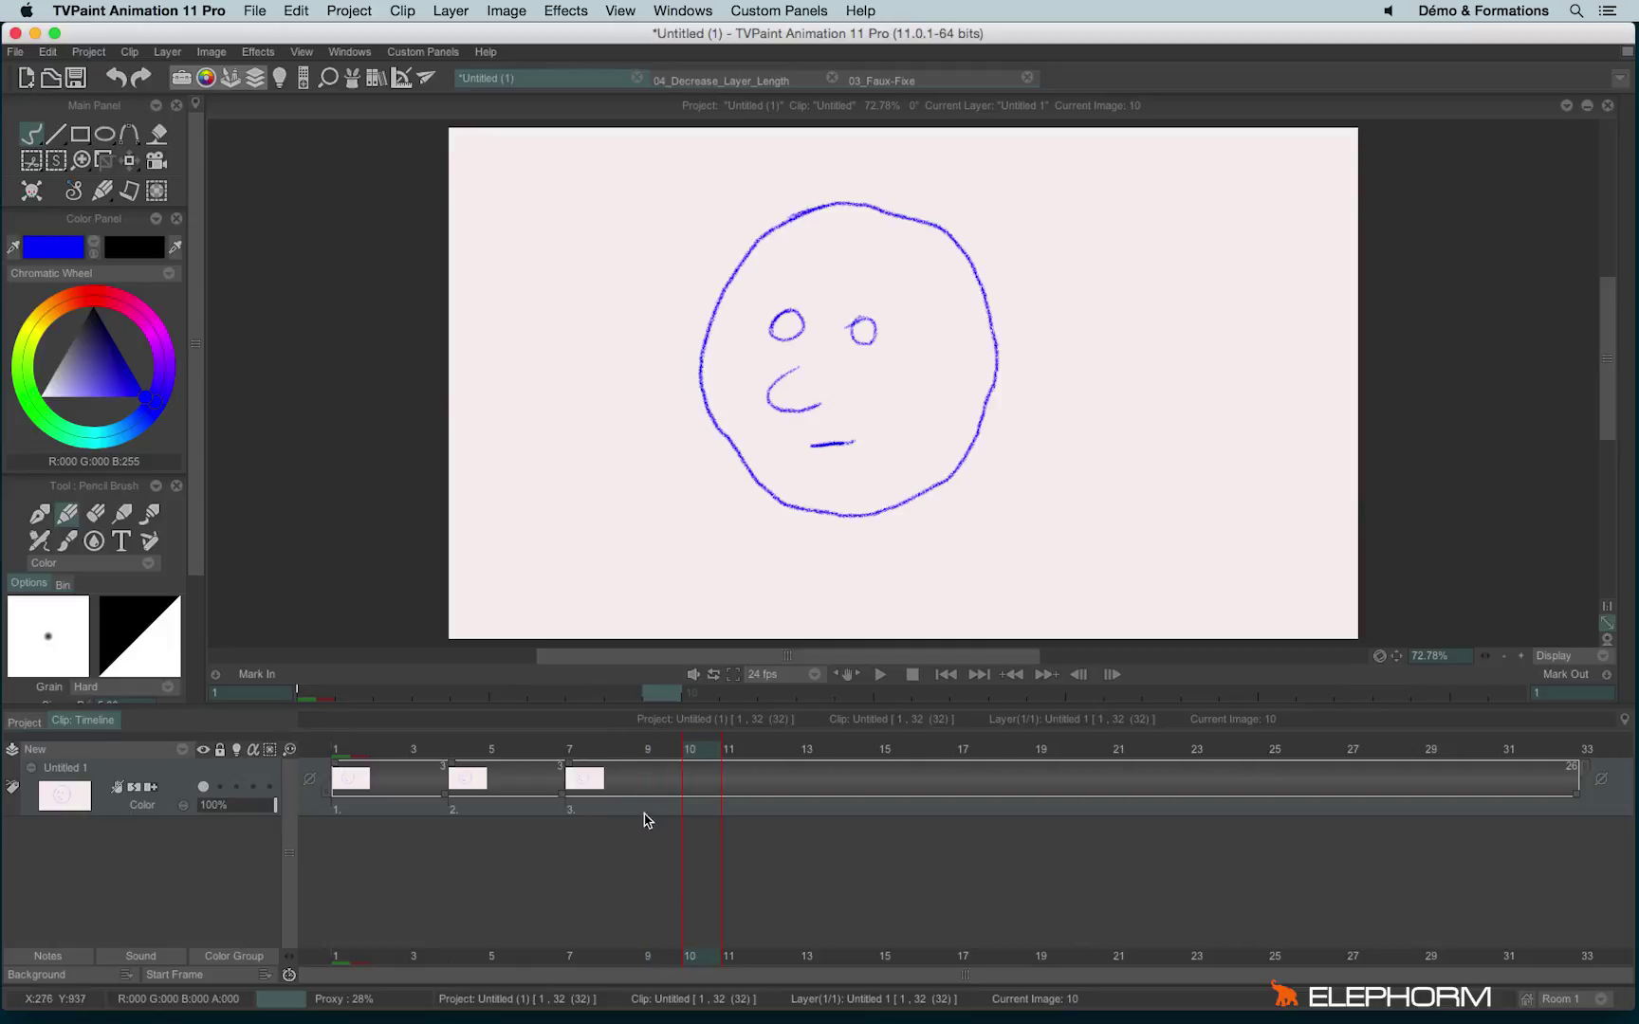
right_click(697, 788)
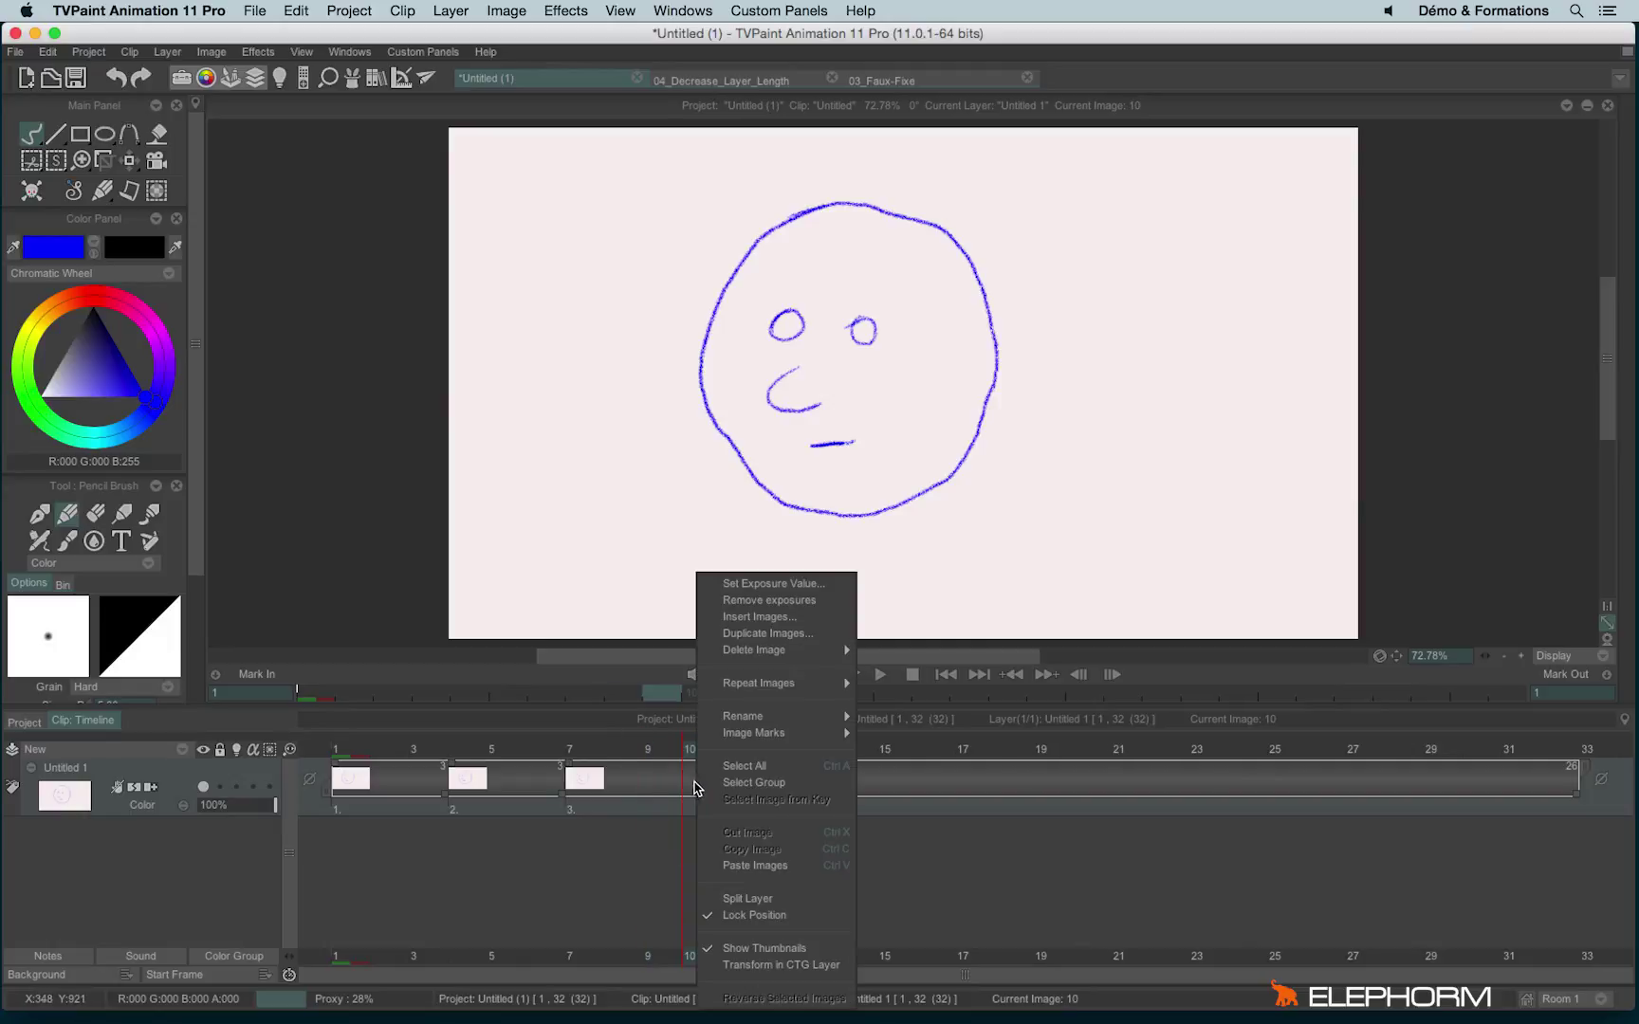
mouse_move(792, 688)
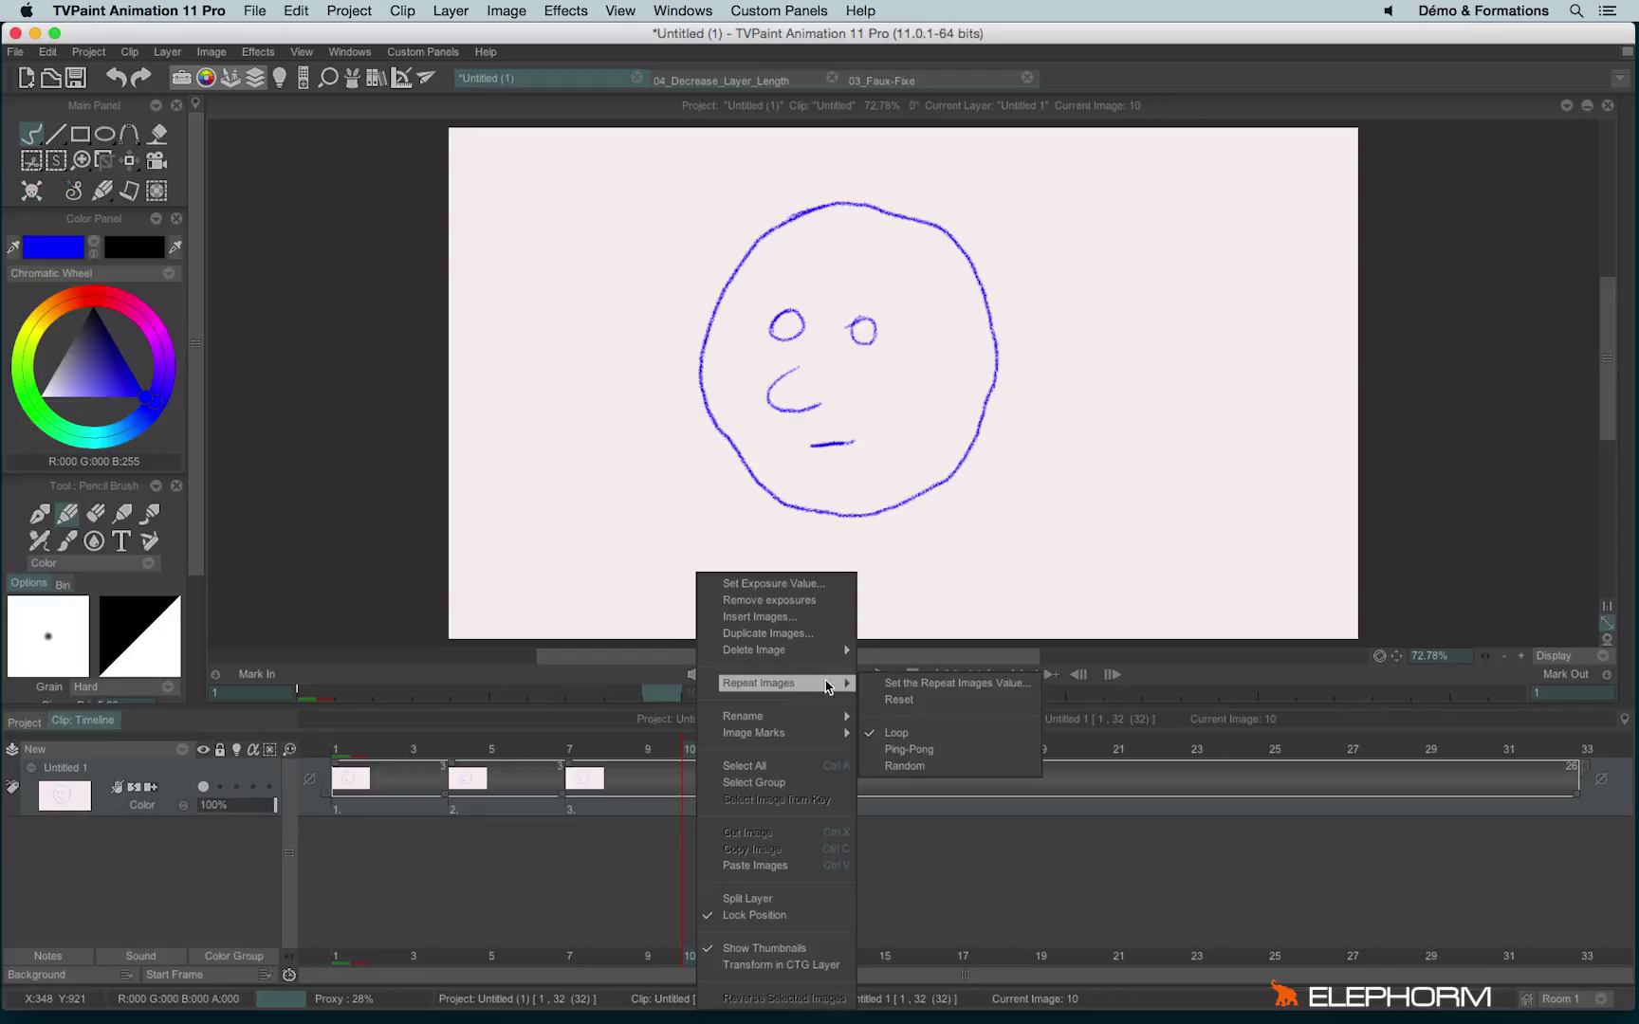
click(1019, 691)
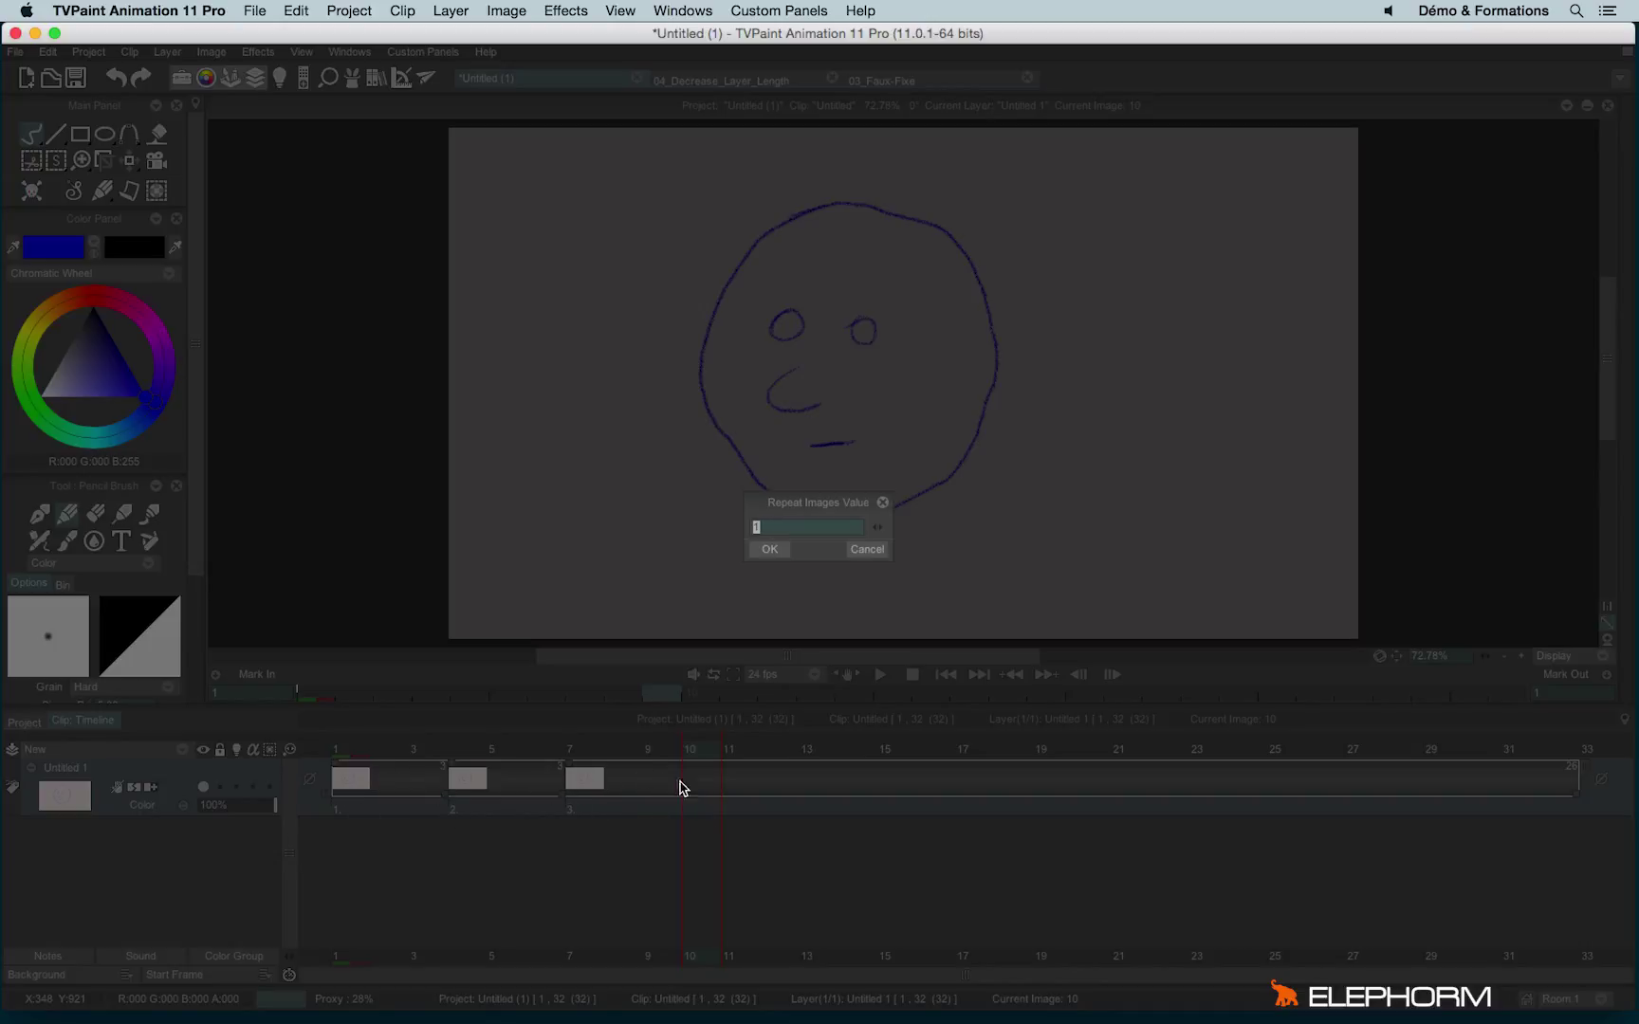
click(792, 554)
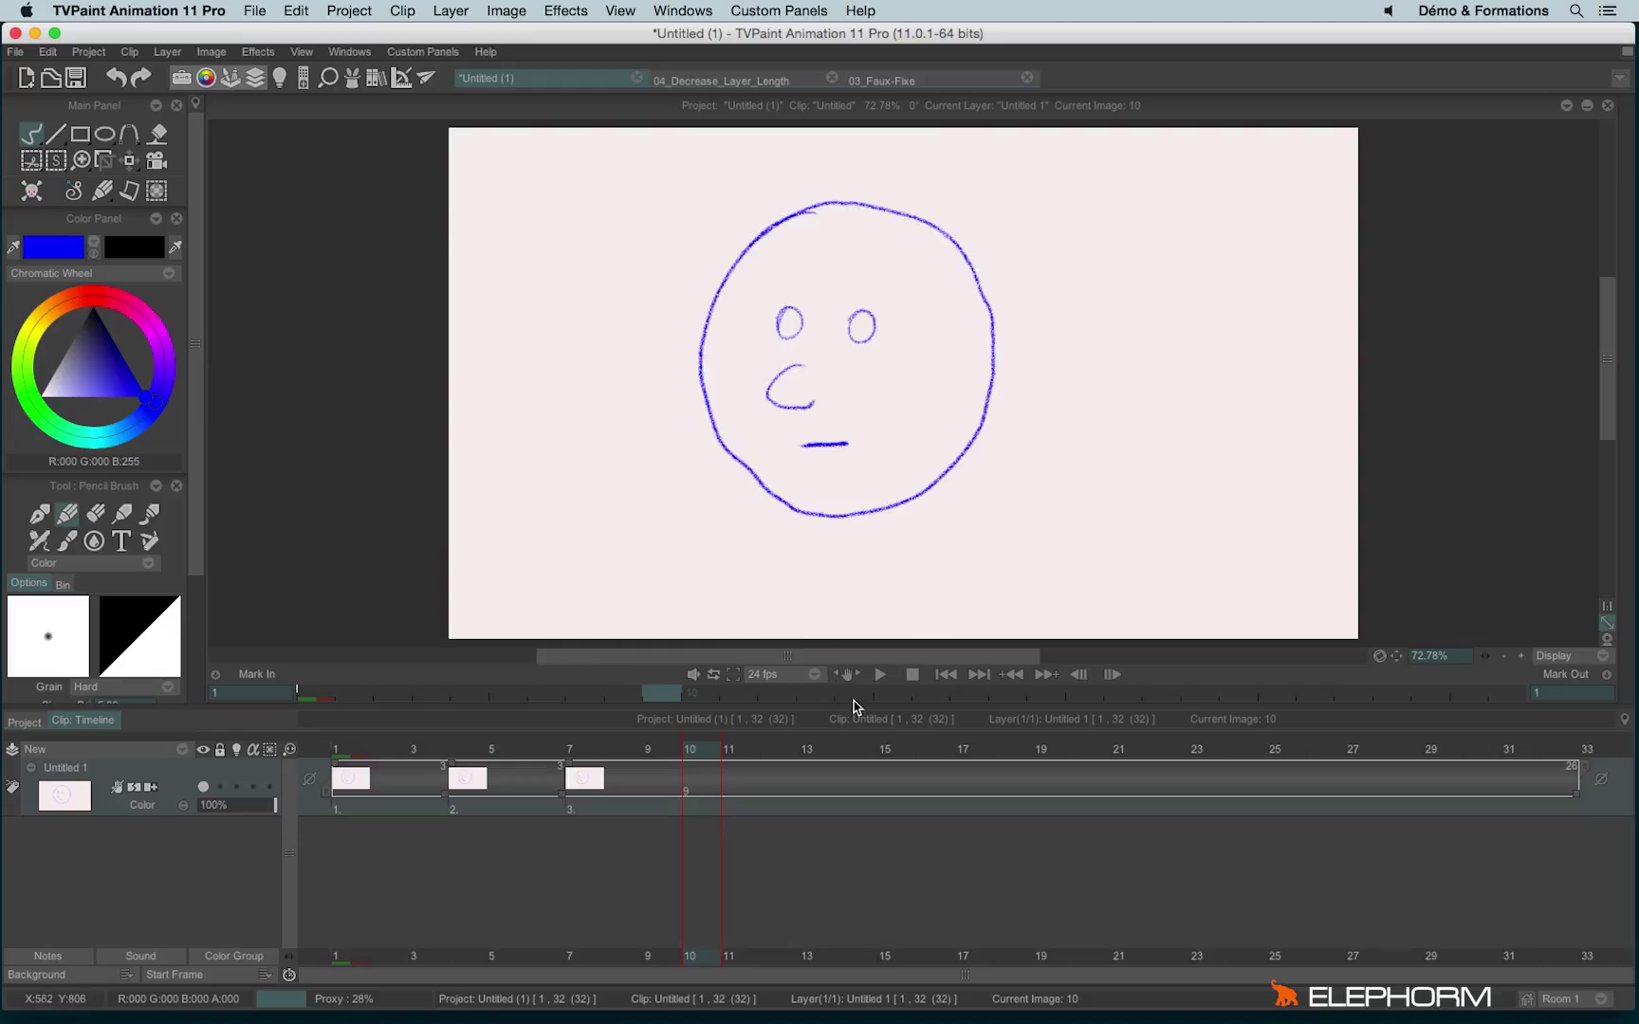
click(880, 675)
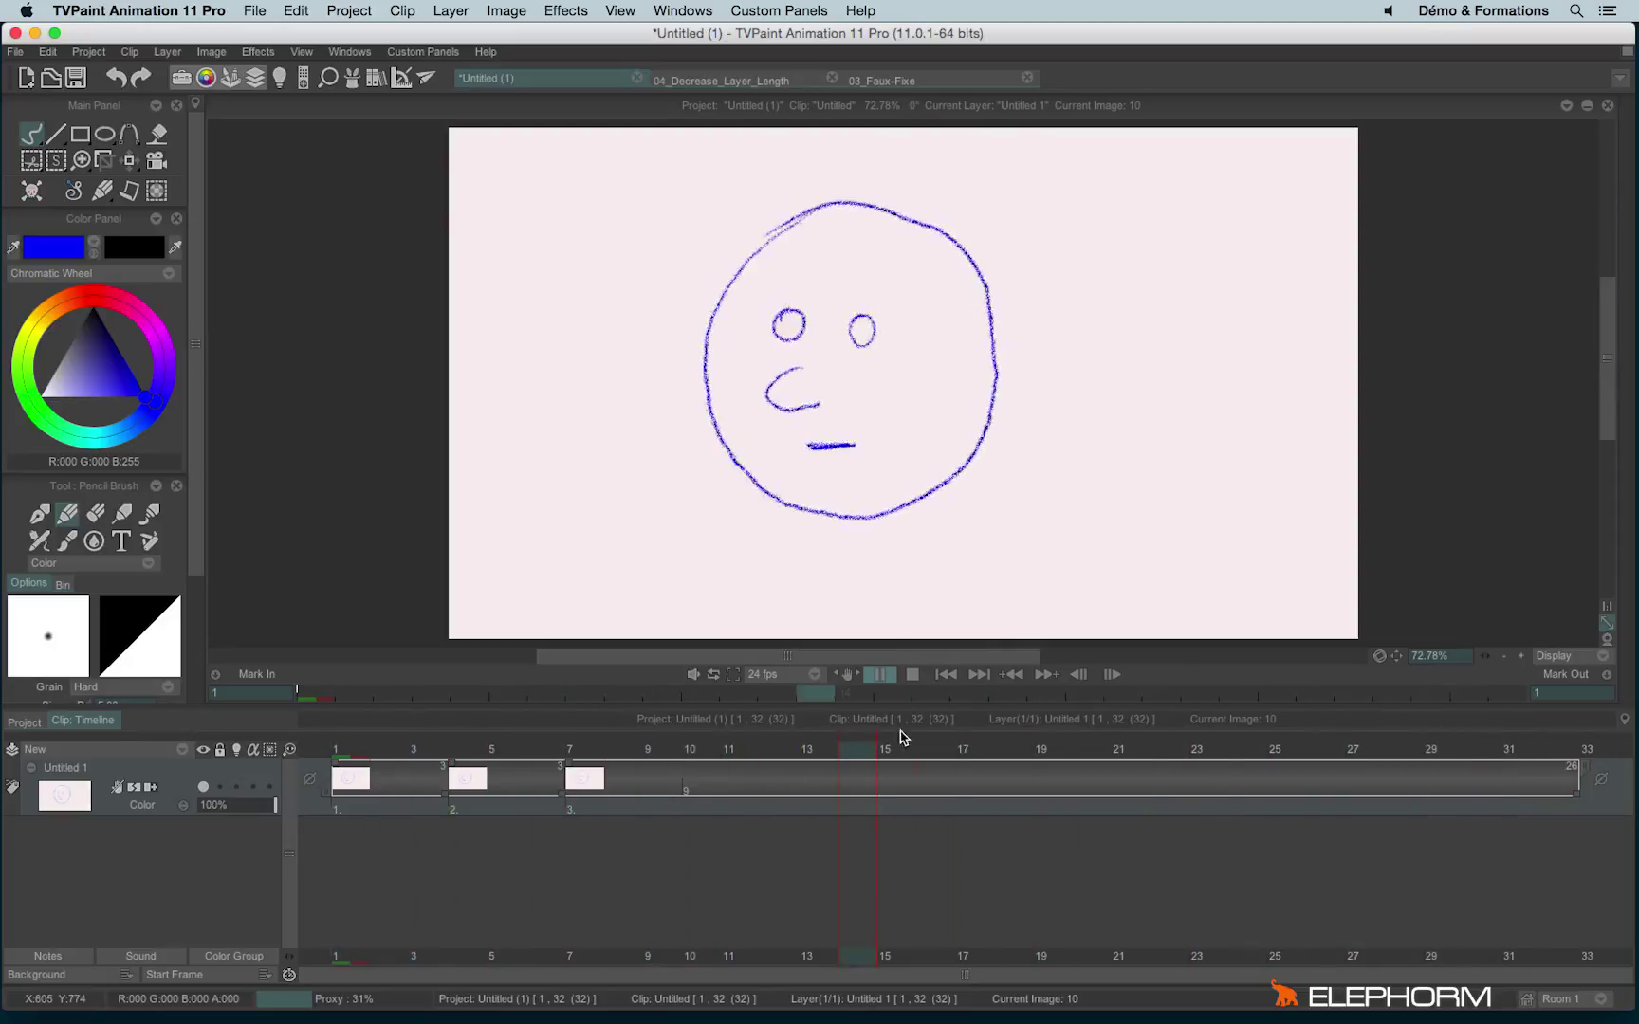
click(880, 674)
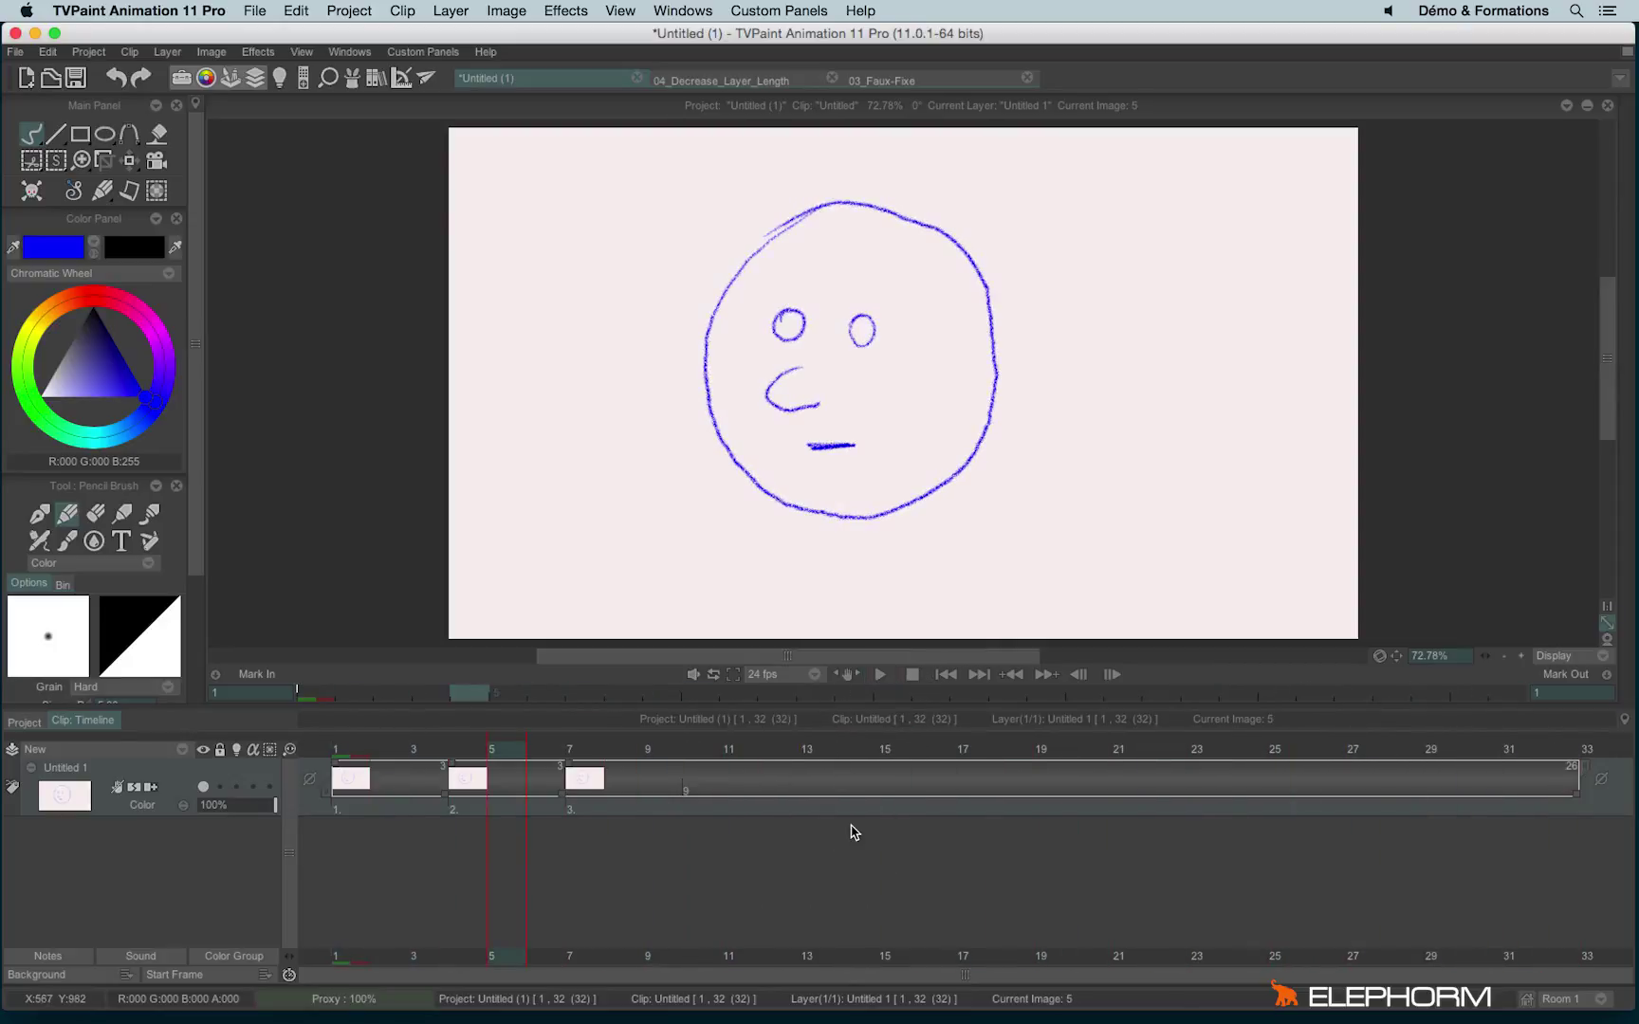
Switch to 04_Decrease_Layer_Length and play it, stopping at image 14
click(700, 81)
click(880, 674)
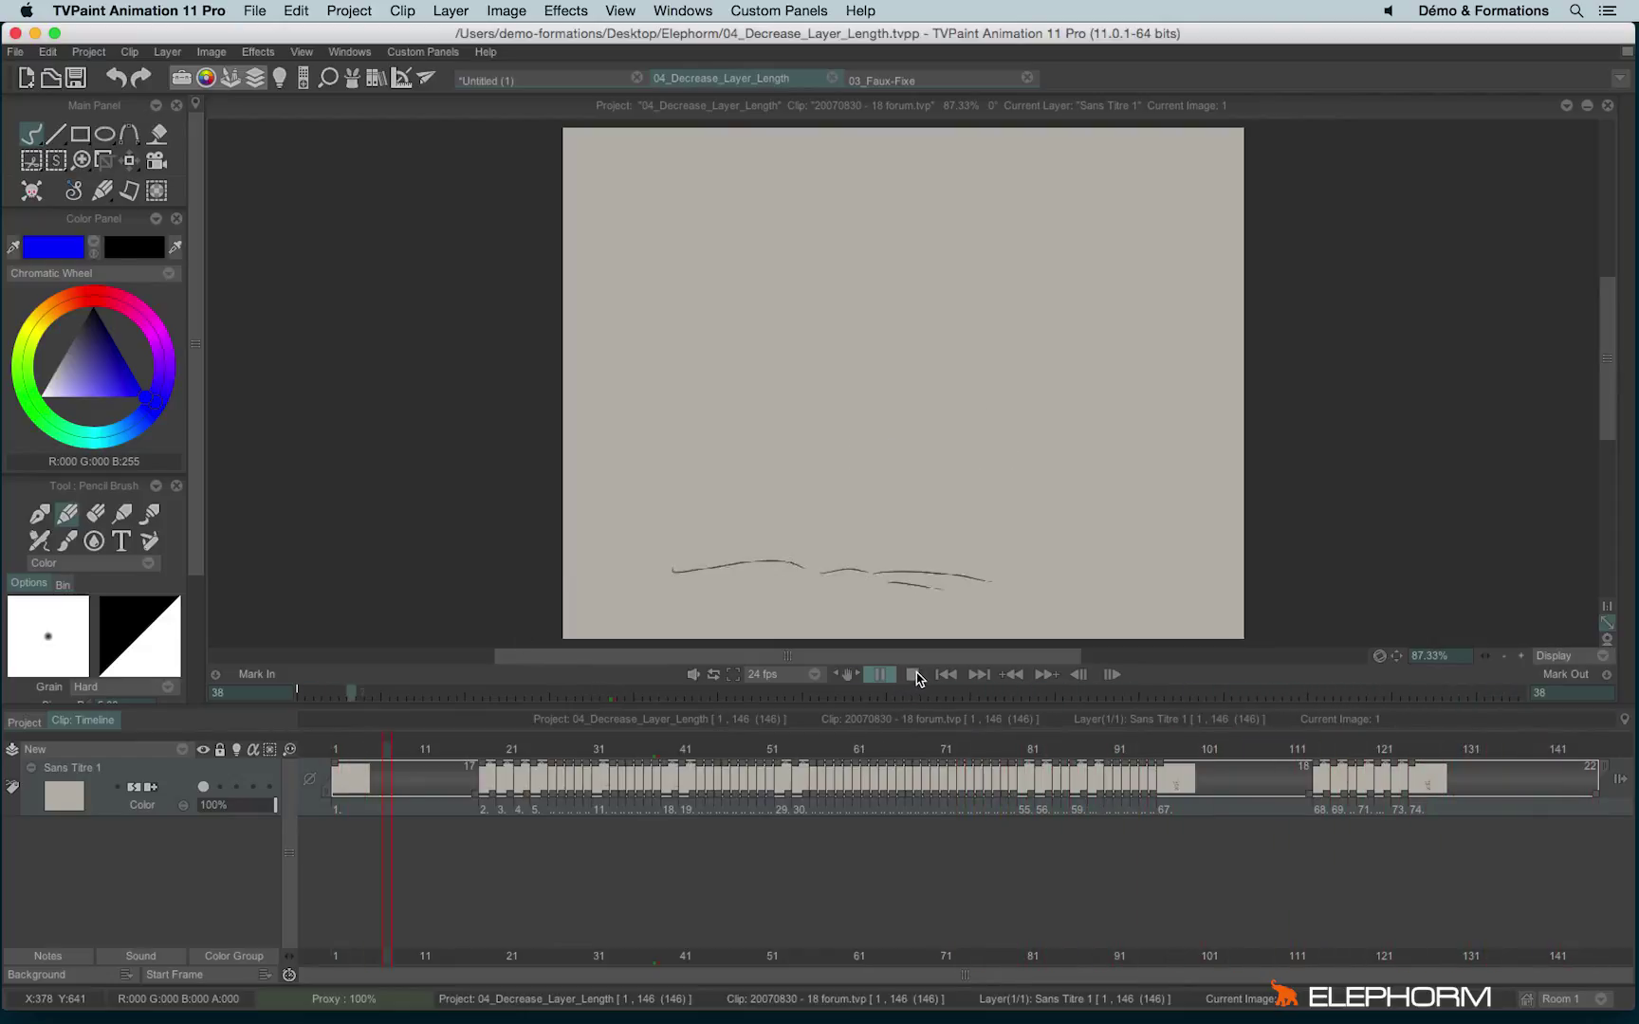
click(880, 674)
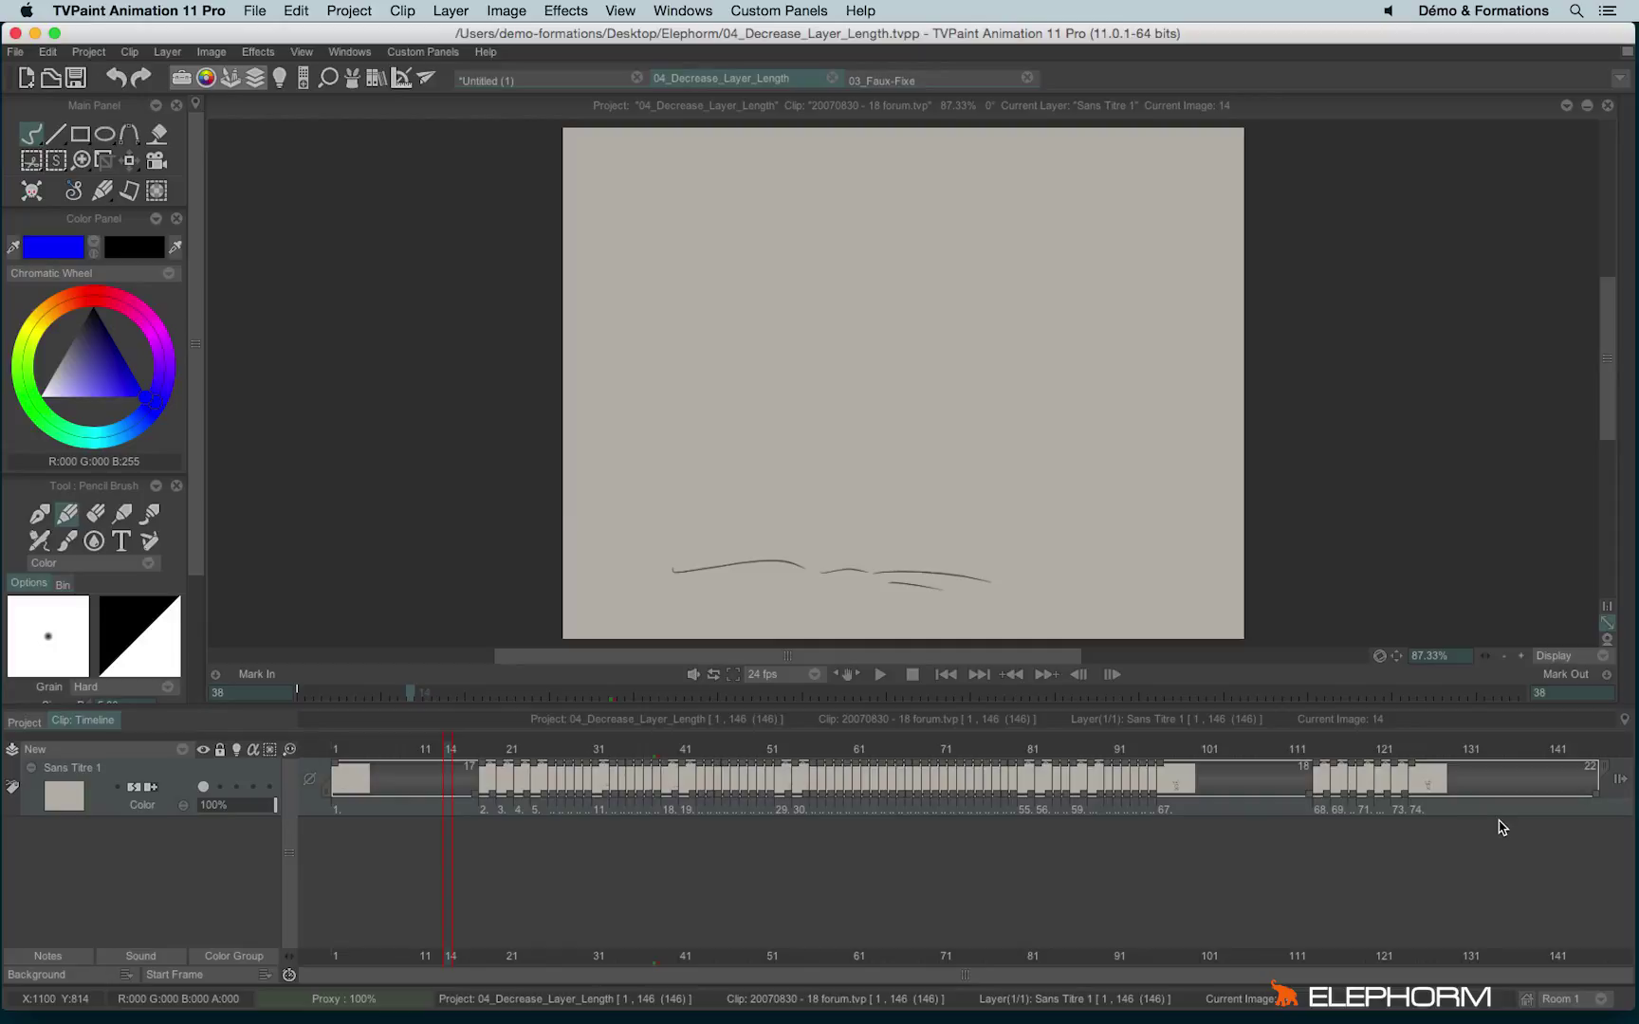
Extend the Sans Titre 1 layer to 200 images with empty instances, then trim it to 184
click(278, 750)
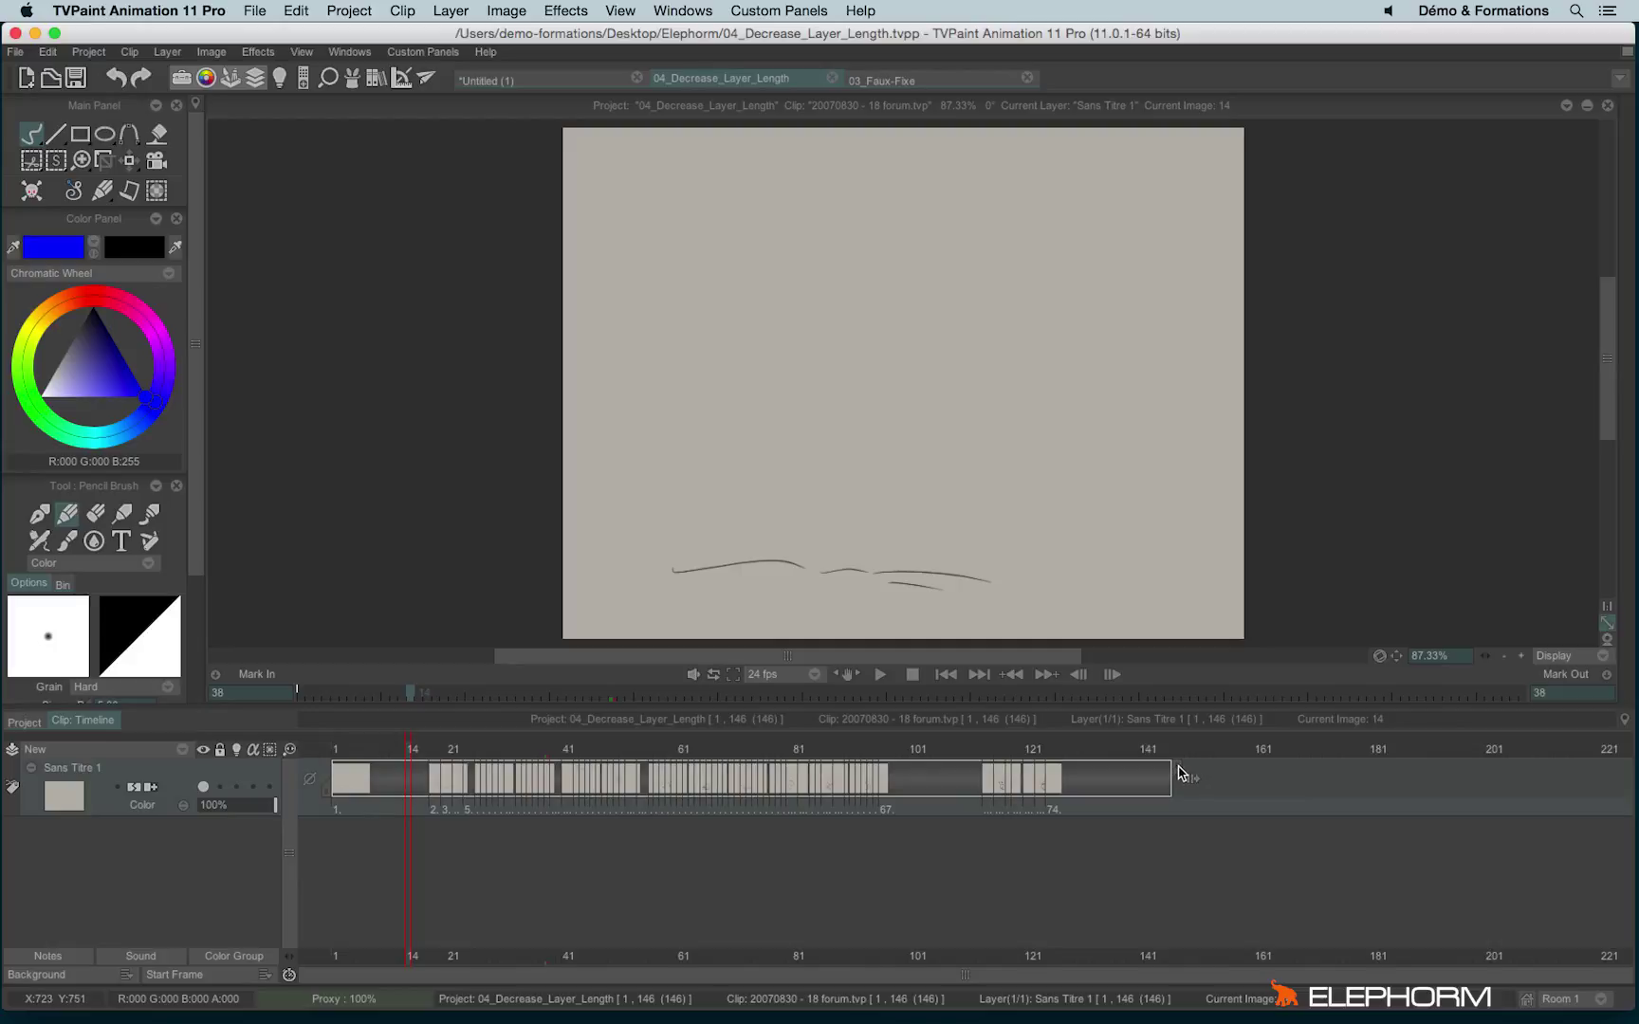
drag(1178, 773, 1487, 786)
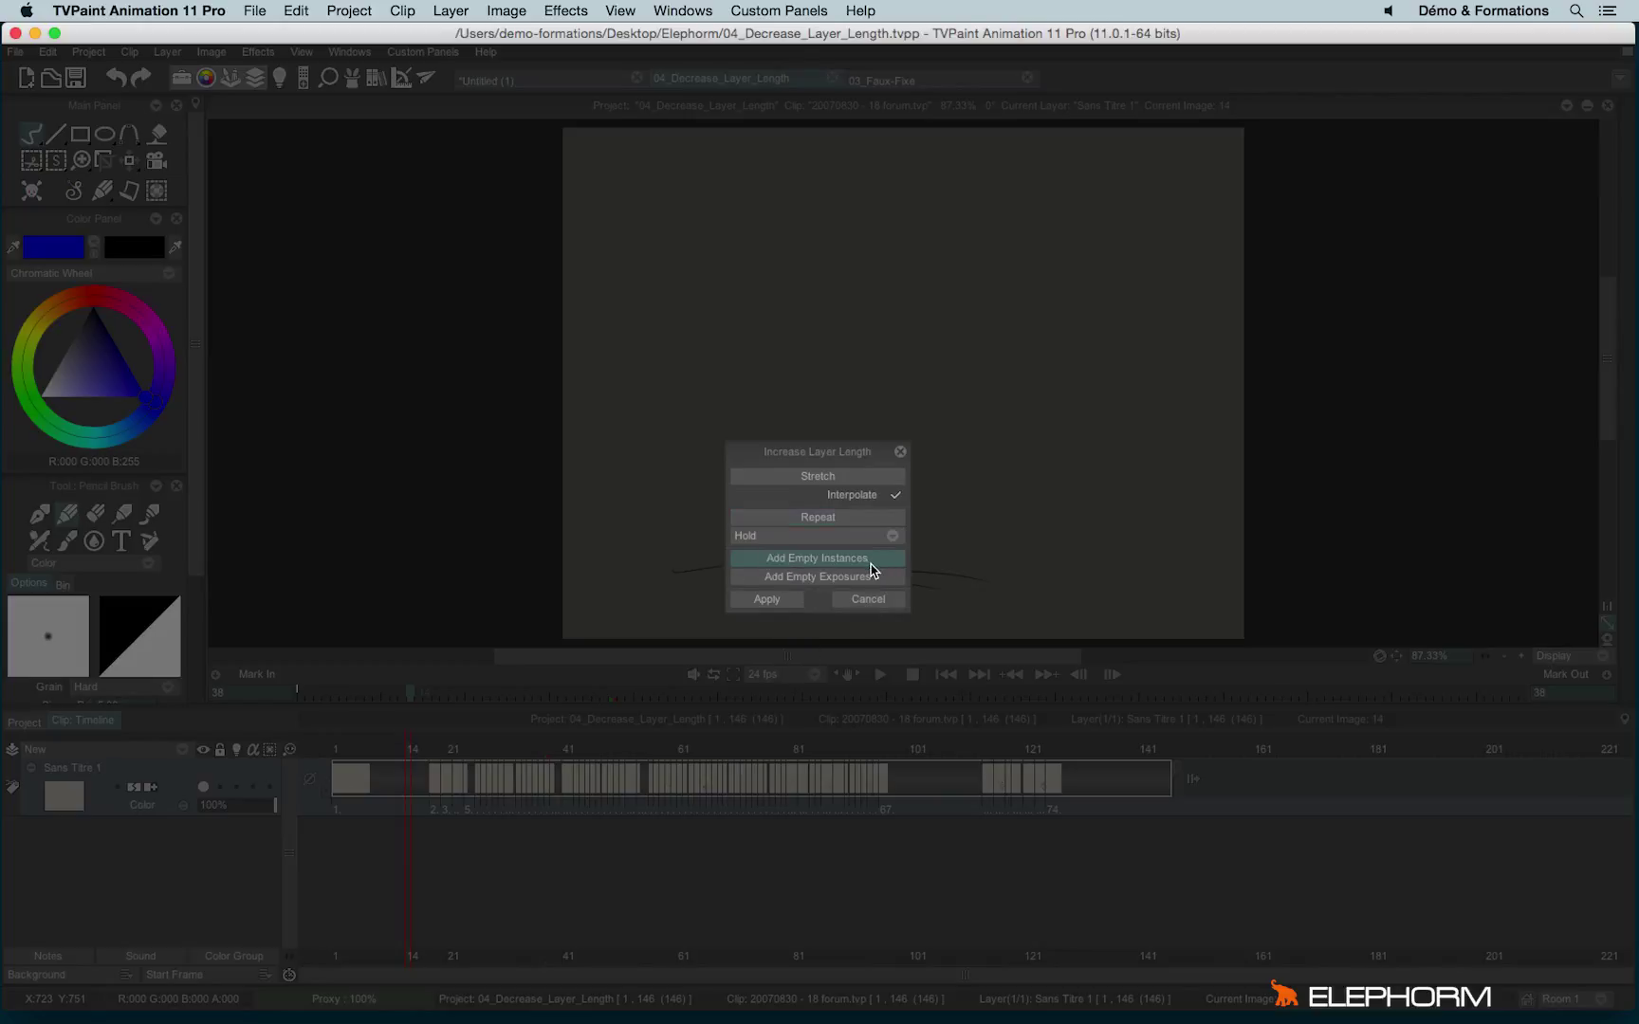
click(769, 600)
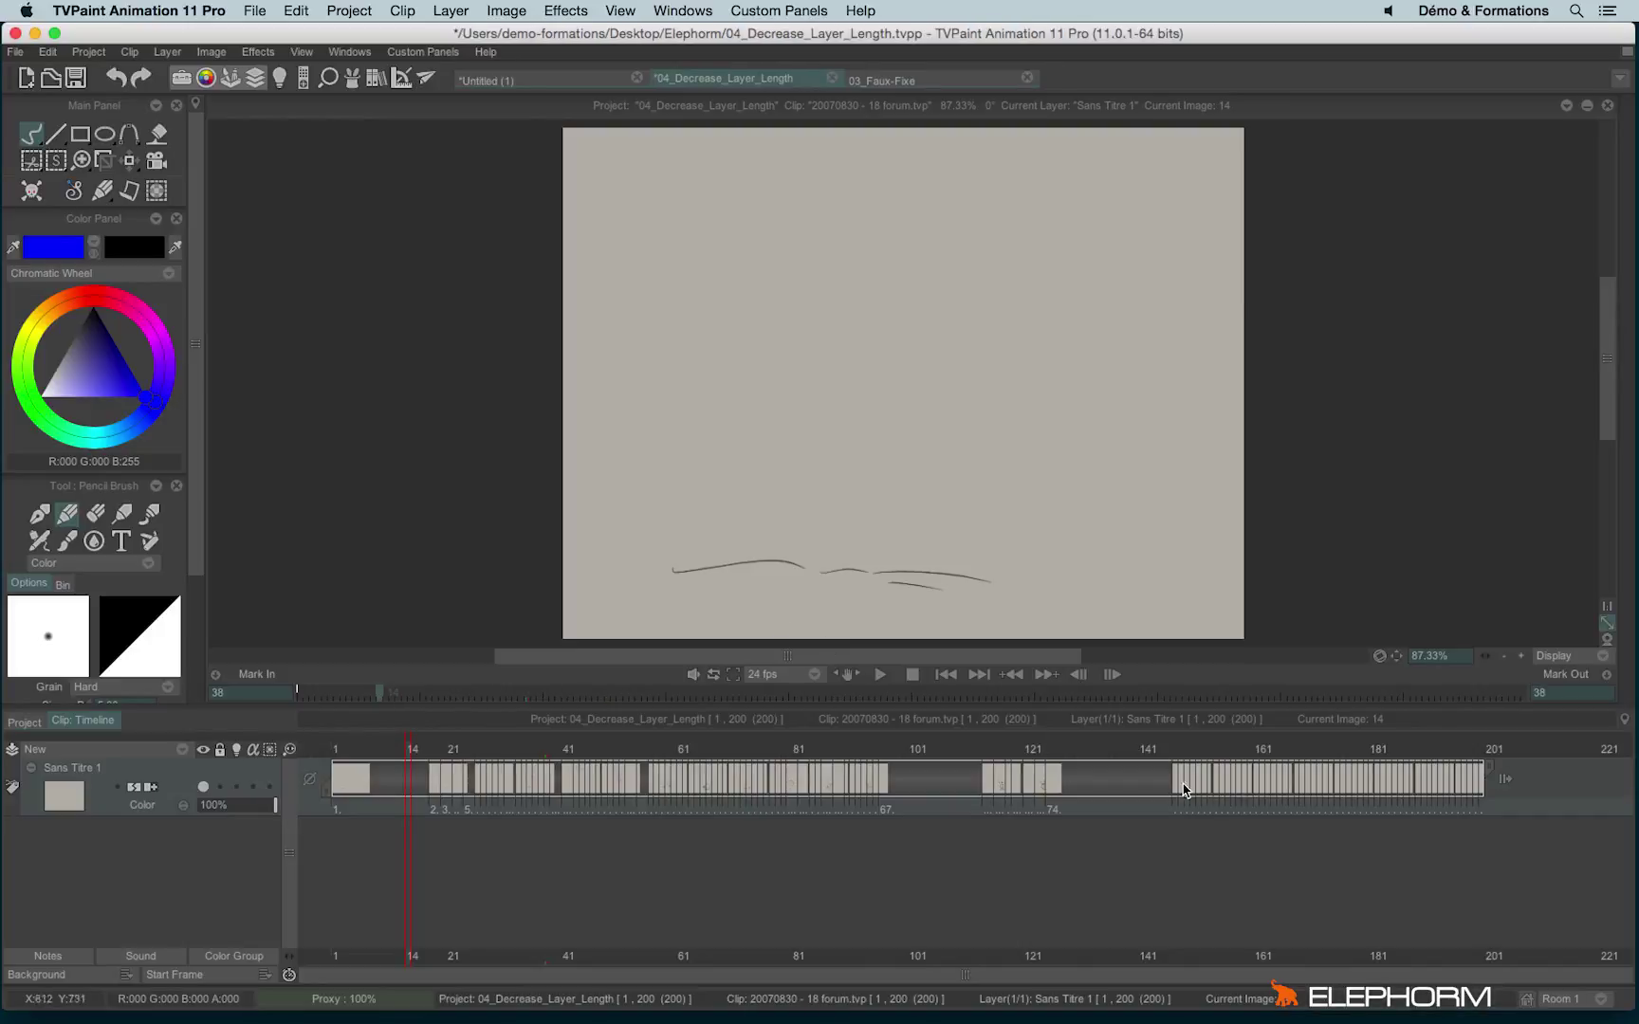
scroll(1261, 772, up, 5)
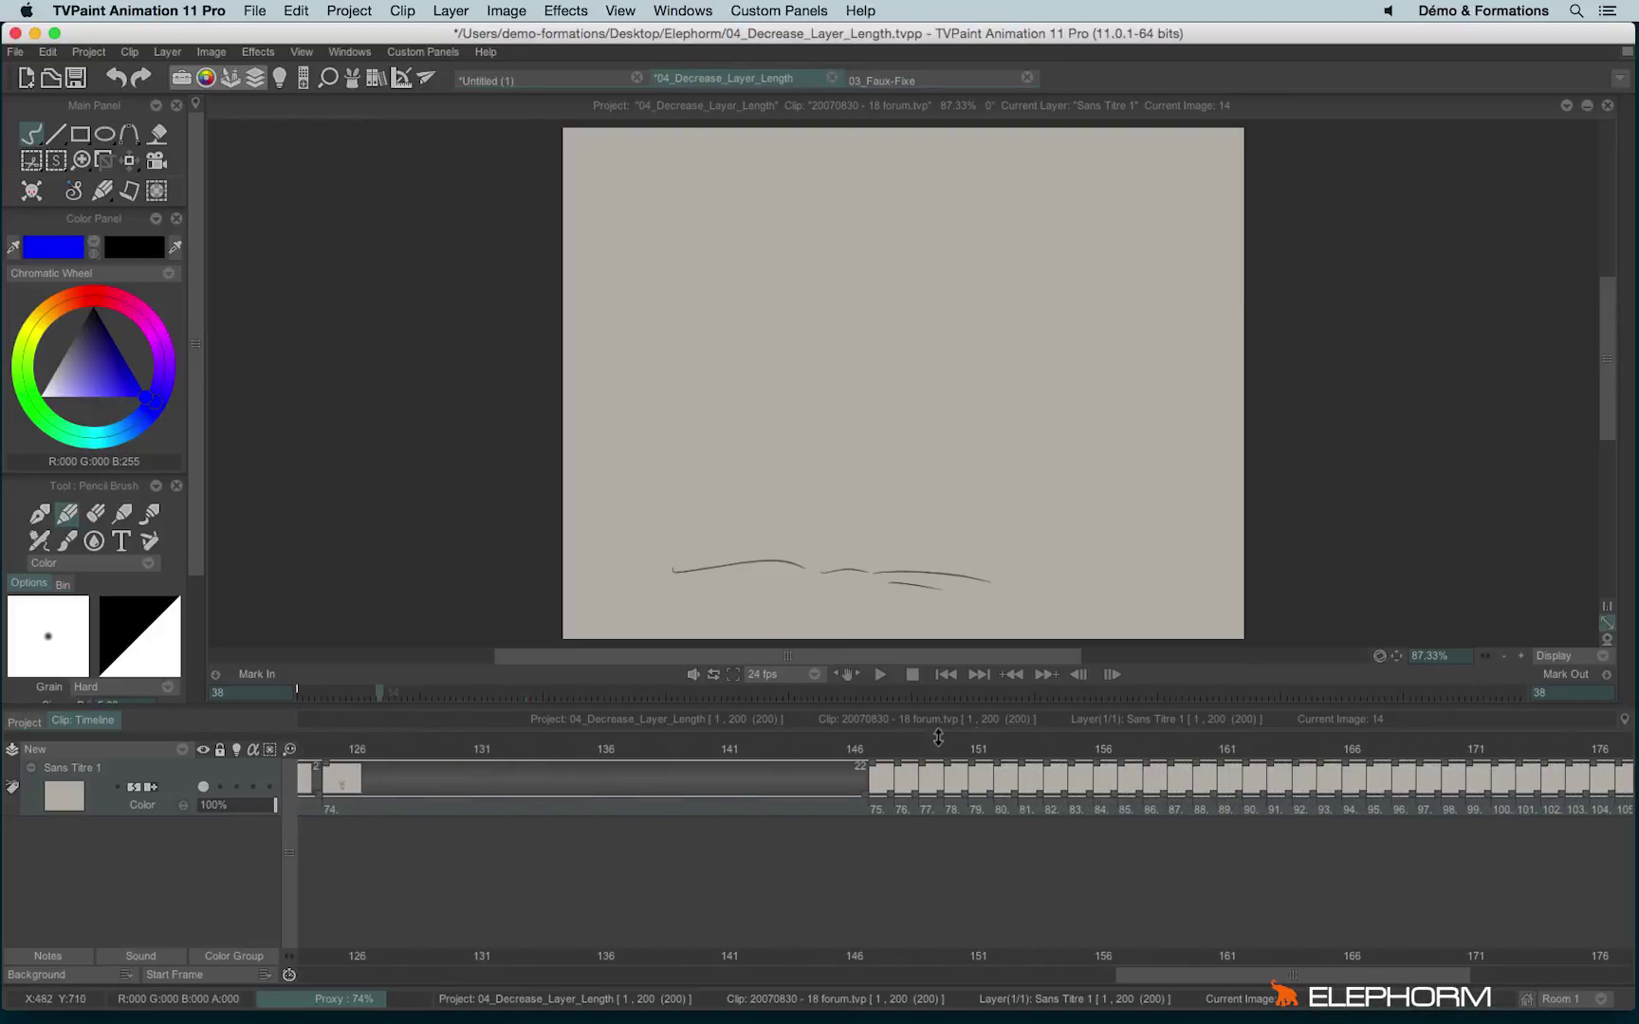
scroll(1218, 812, down, 5)
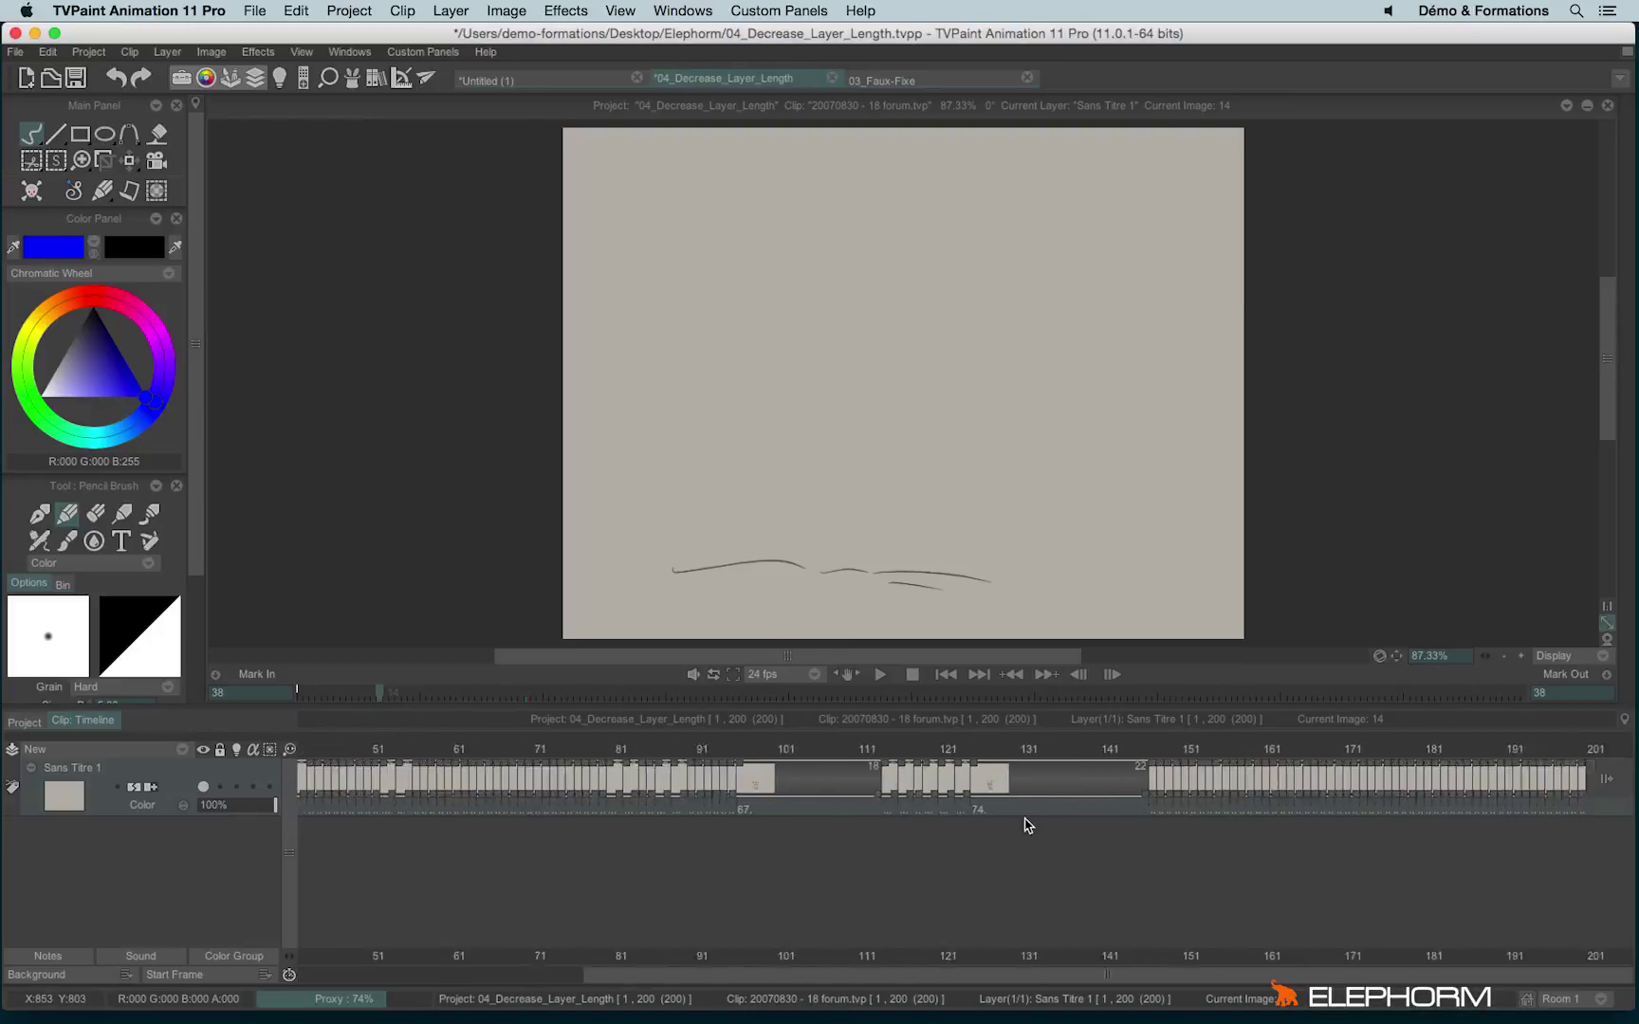
scroll(1248, 825, up, 2)
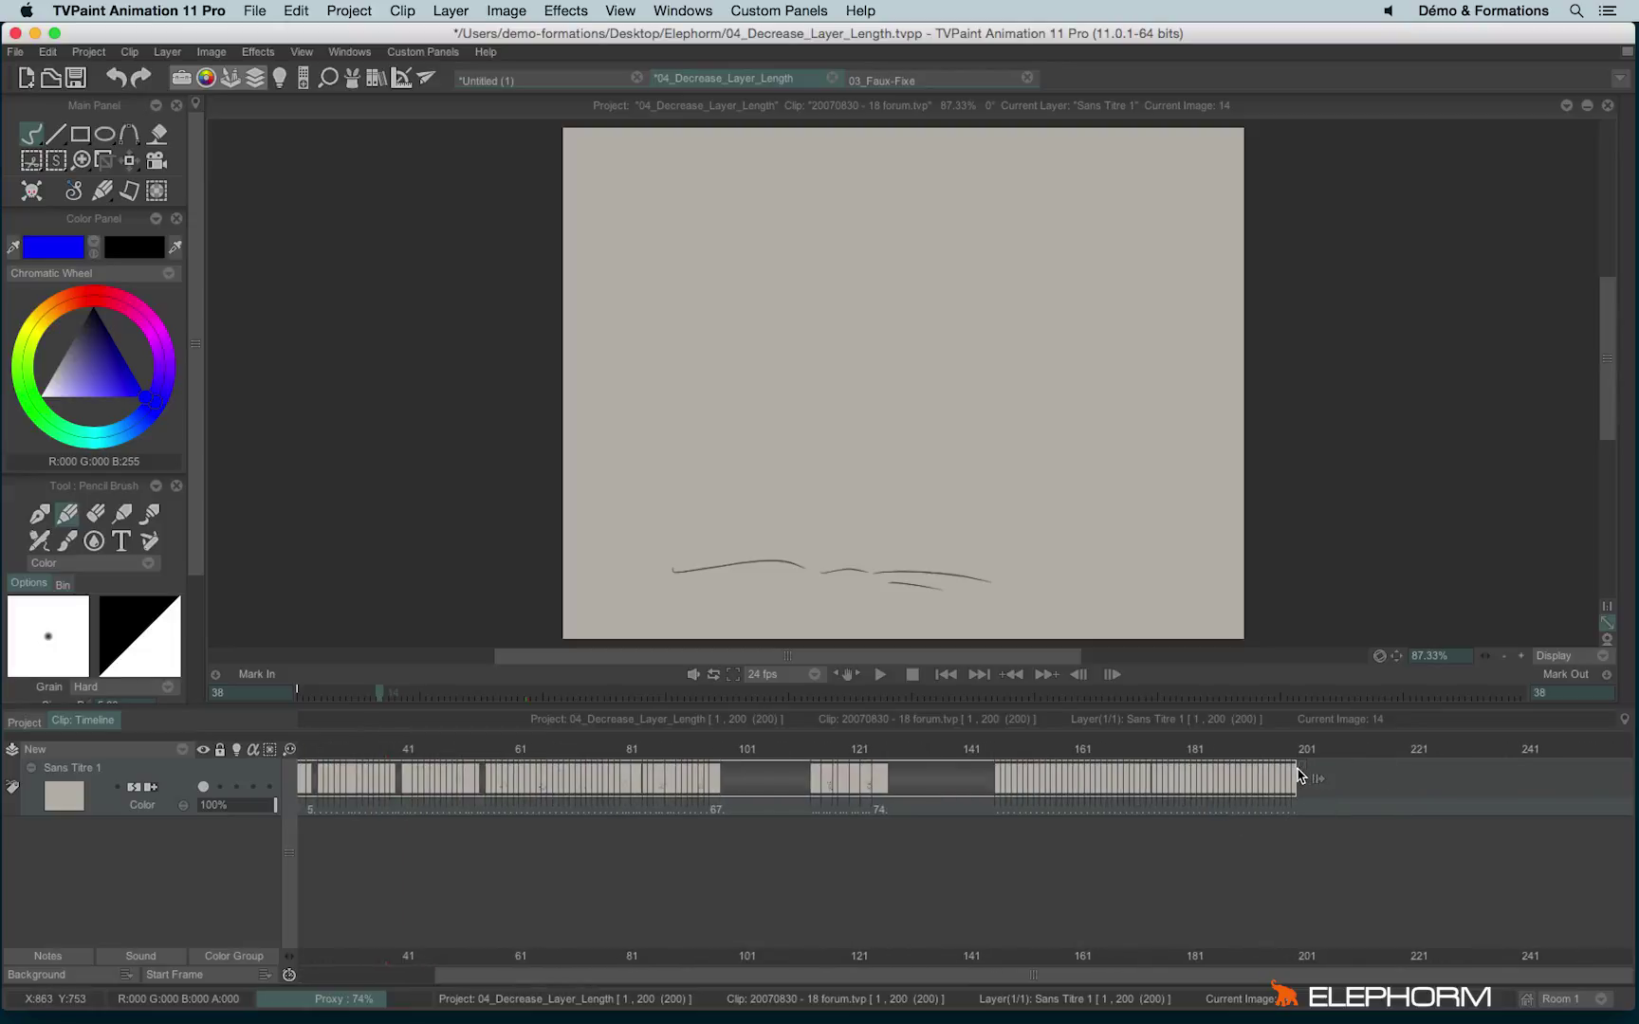
mouse_move(1301, 775)
mouse_down()
mouse_move(996, 778)
mouse_move(1324, 778)
mouse_up()
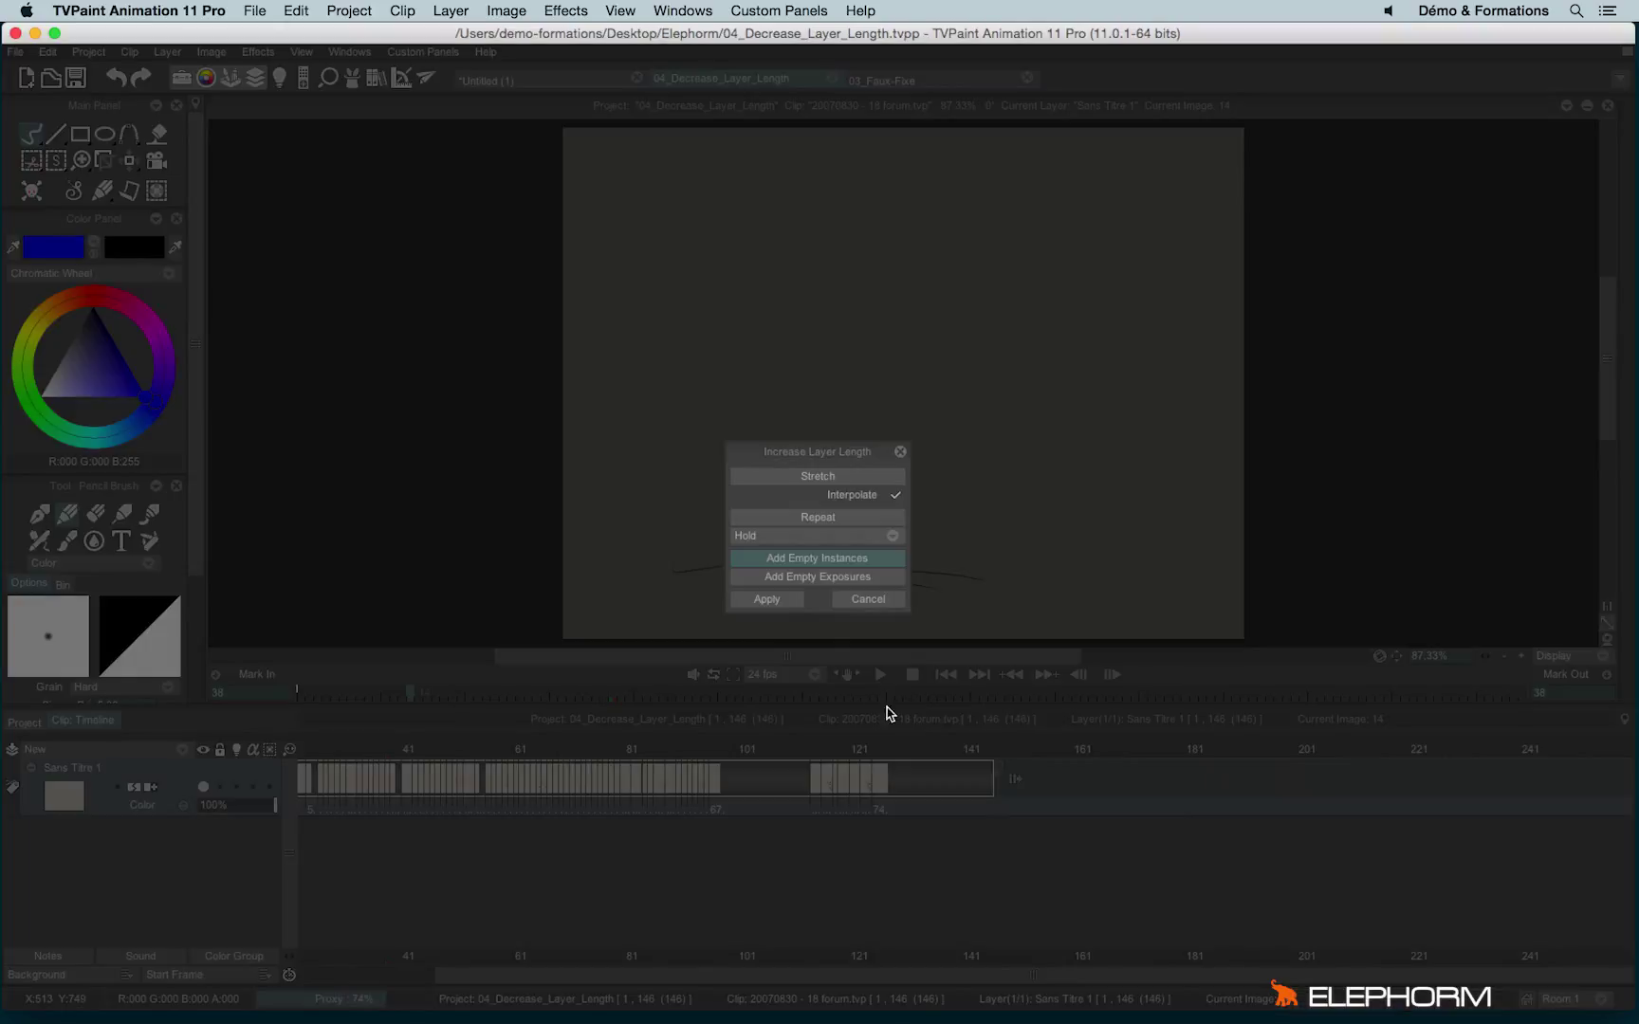
Apply empty-exposure extensions twice, undoing each back to 146 images, then drag the end out again
click(768, 599)
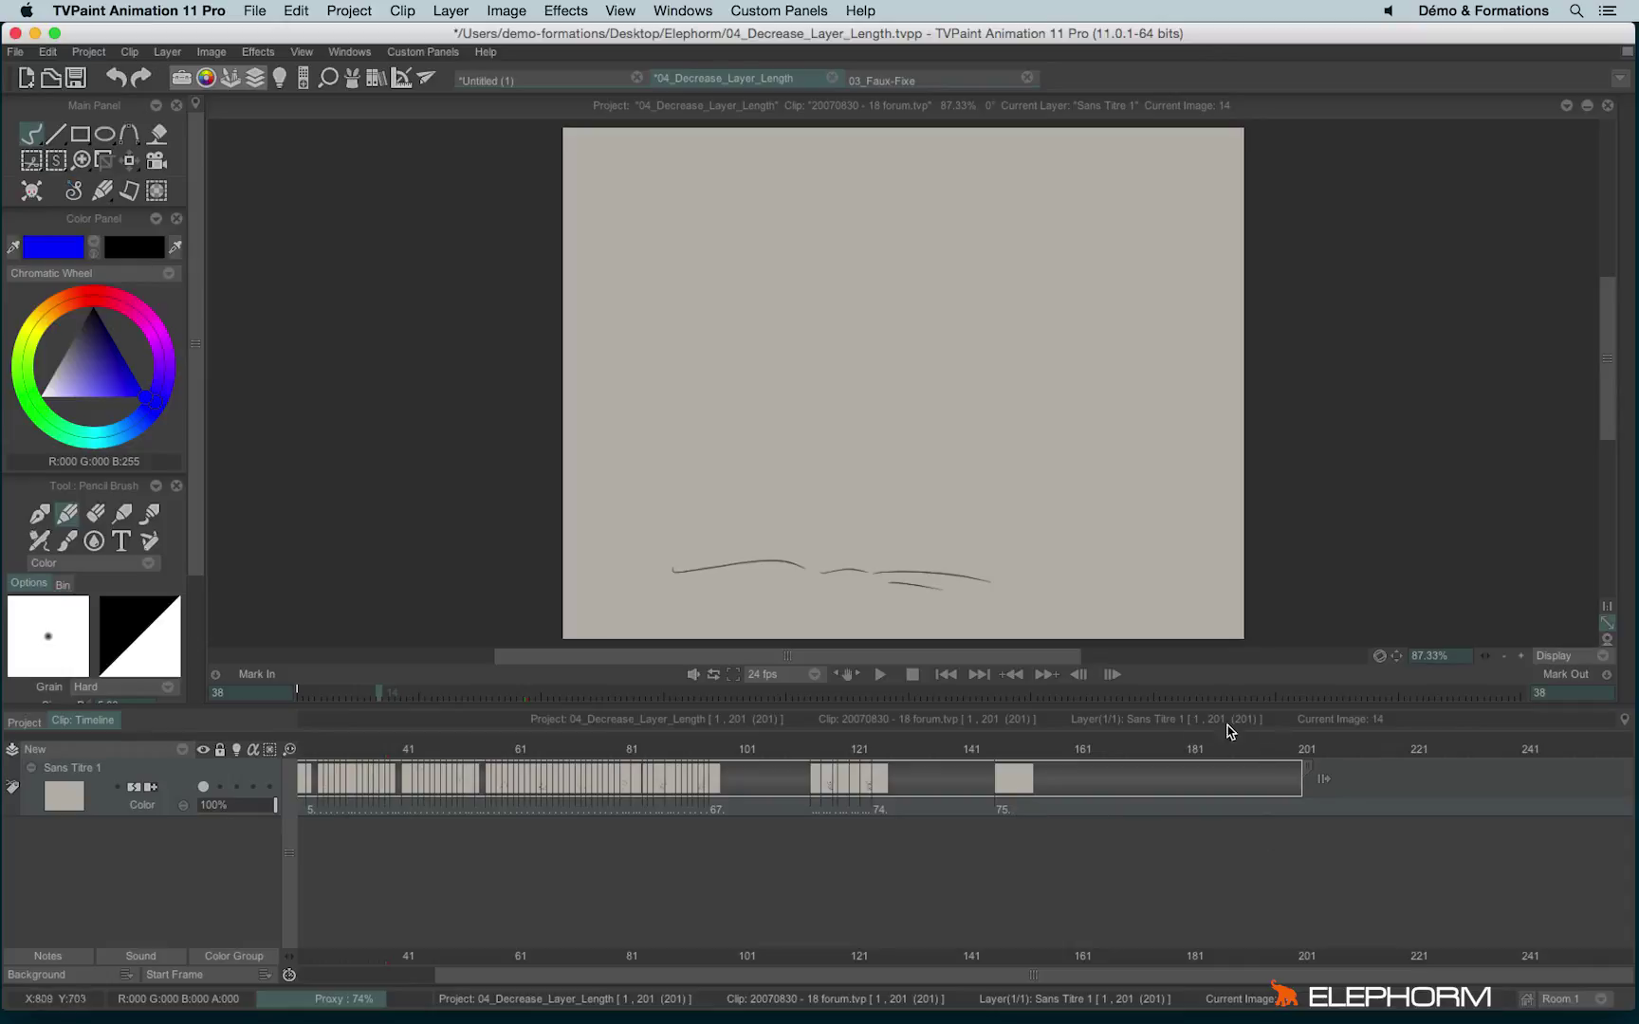
key(ctrl+z)
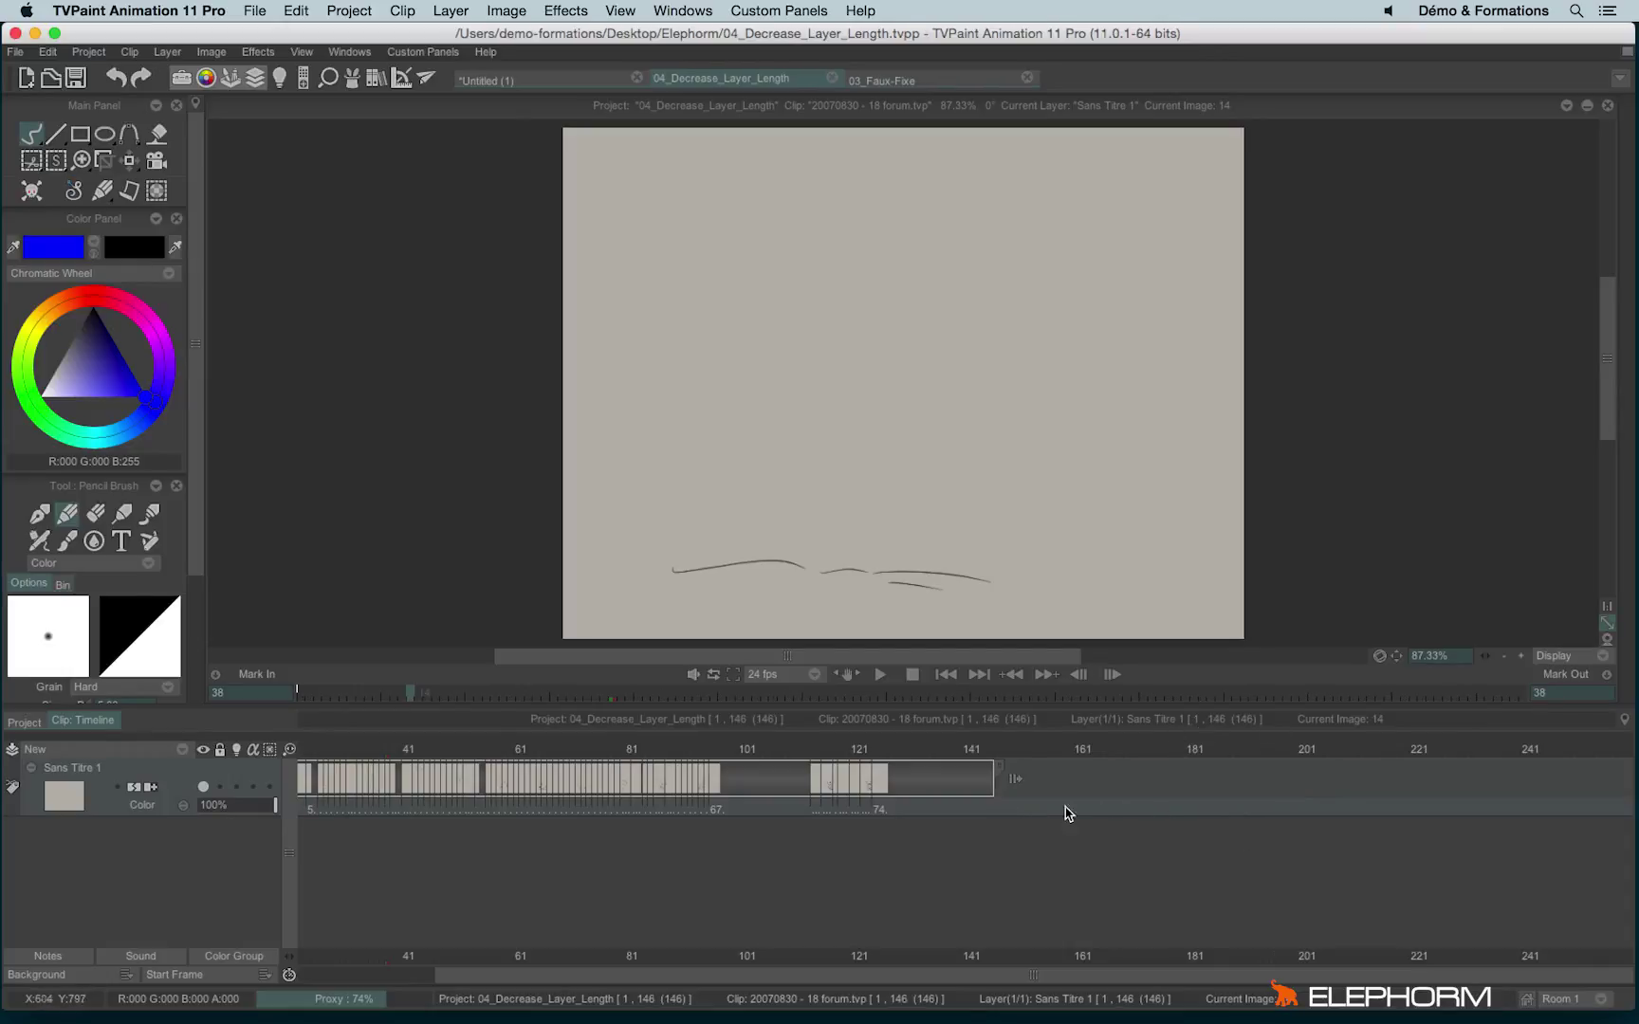
drag(1004, 770, 1376, 783)
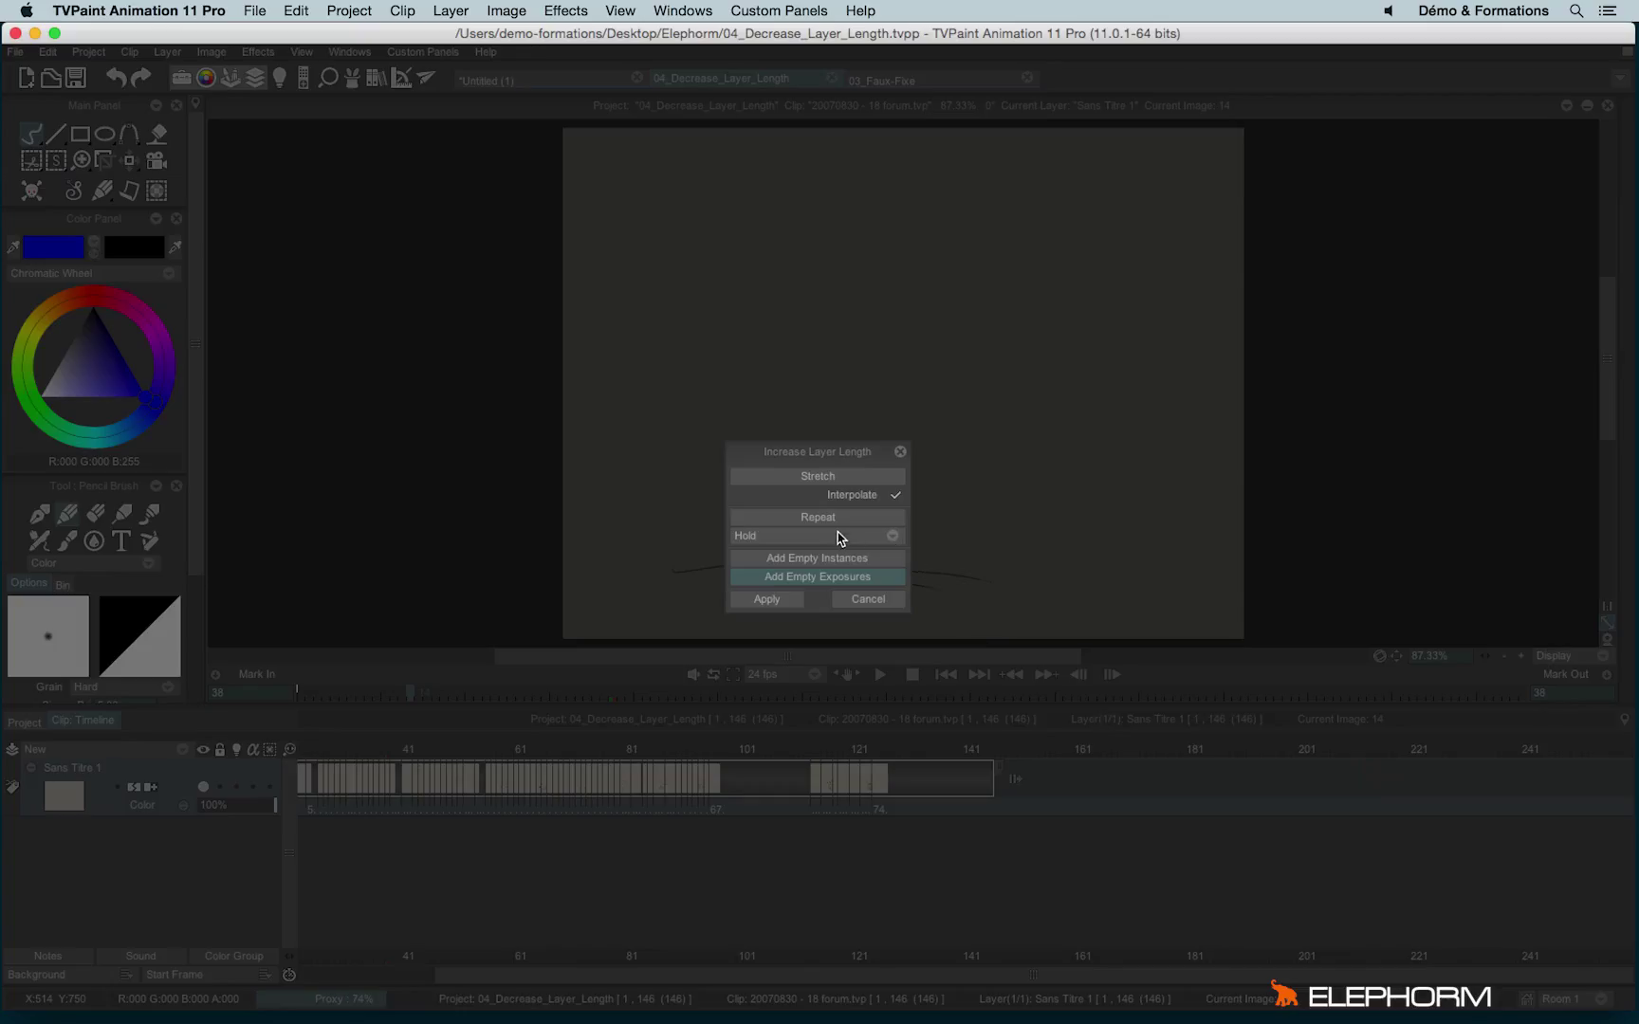
click(767, 601)
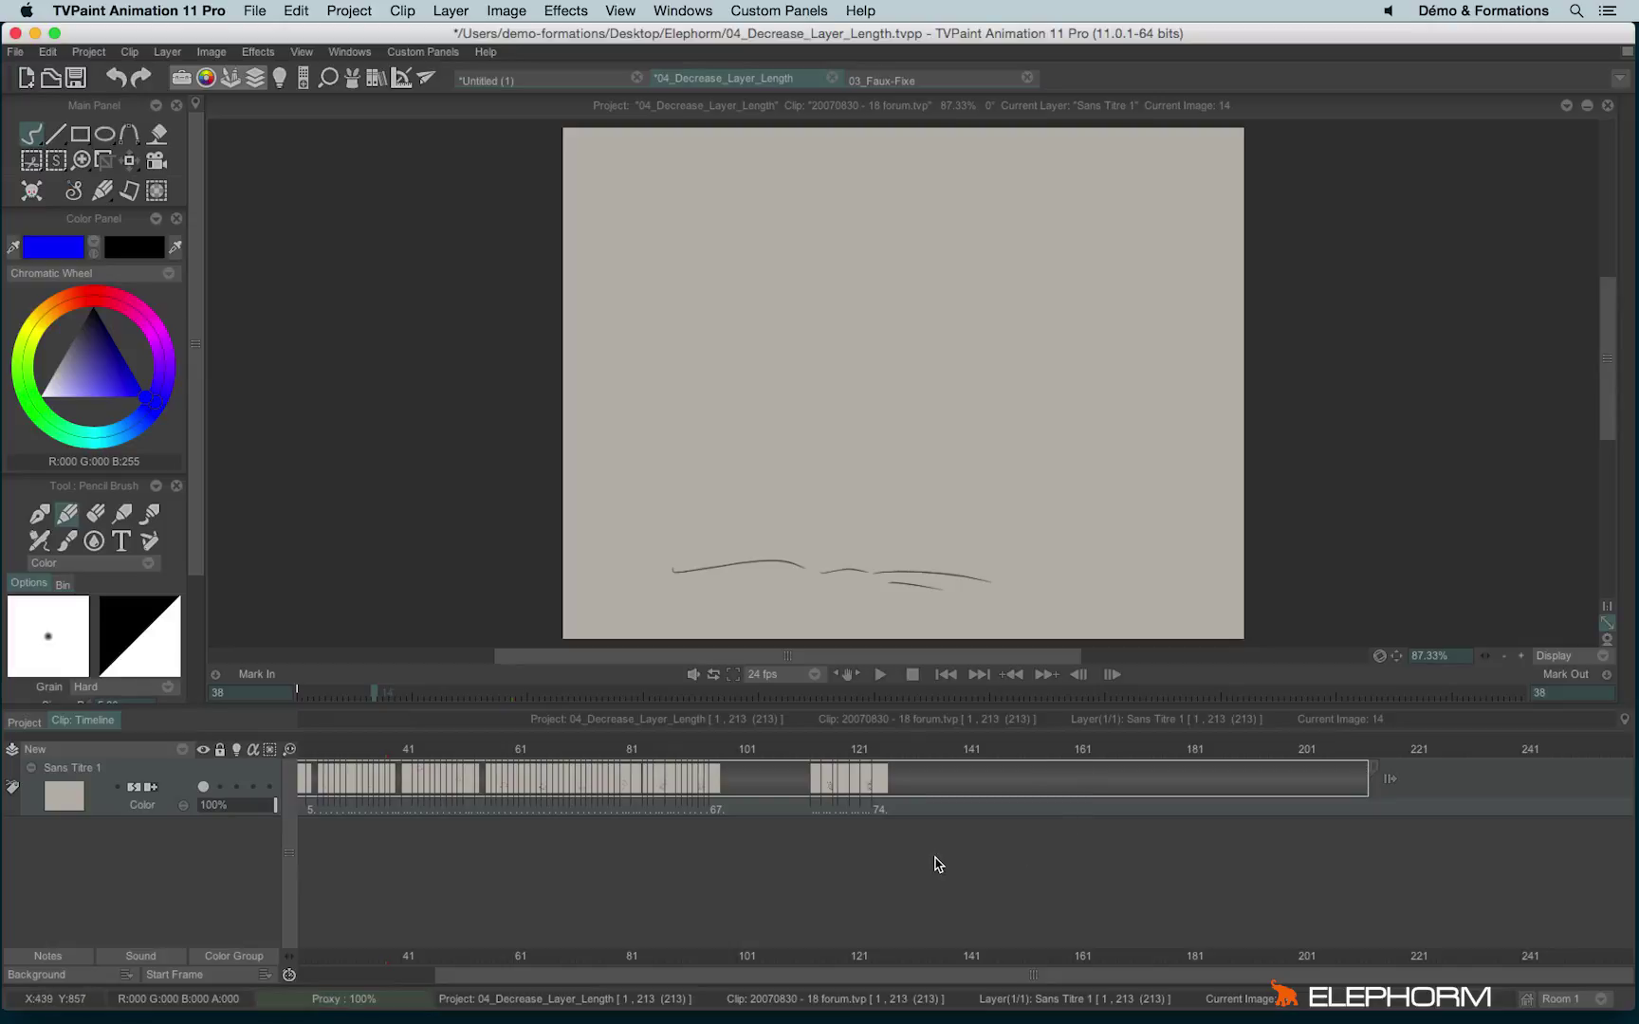
key(super+z)
drag(998, 773, 1347, 778)
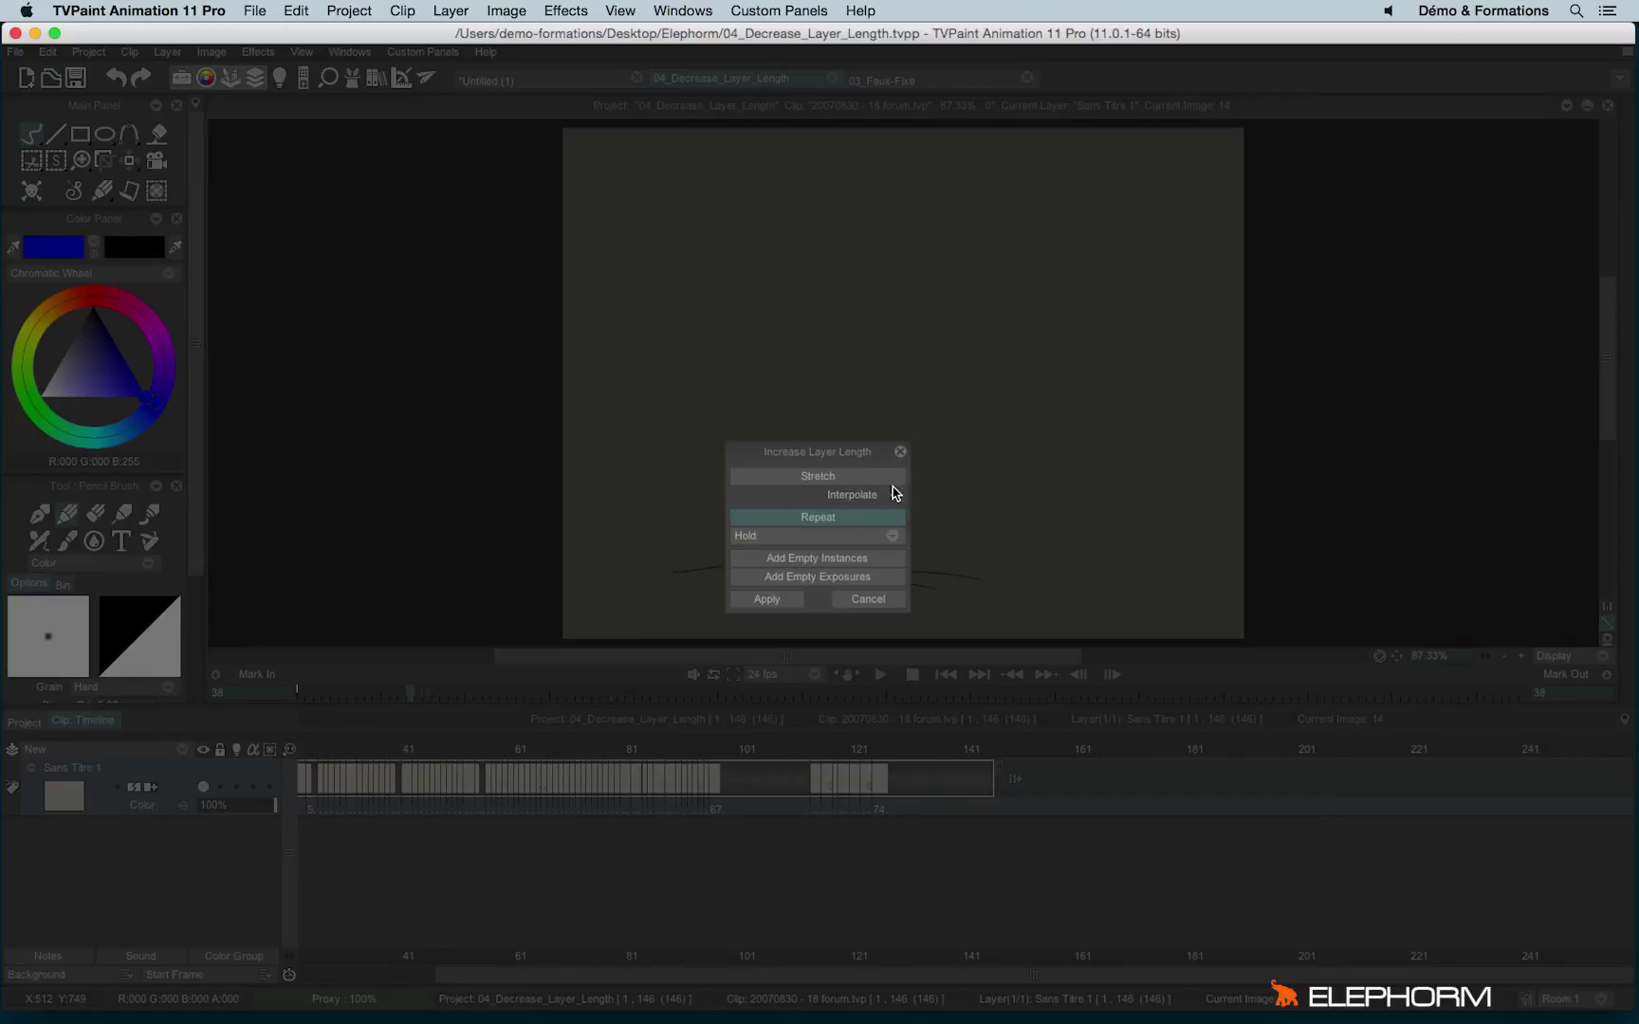
Cancel the extension, create a new project and fill image 1 with blue
click(900, 452)
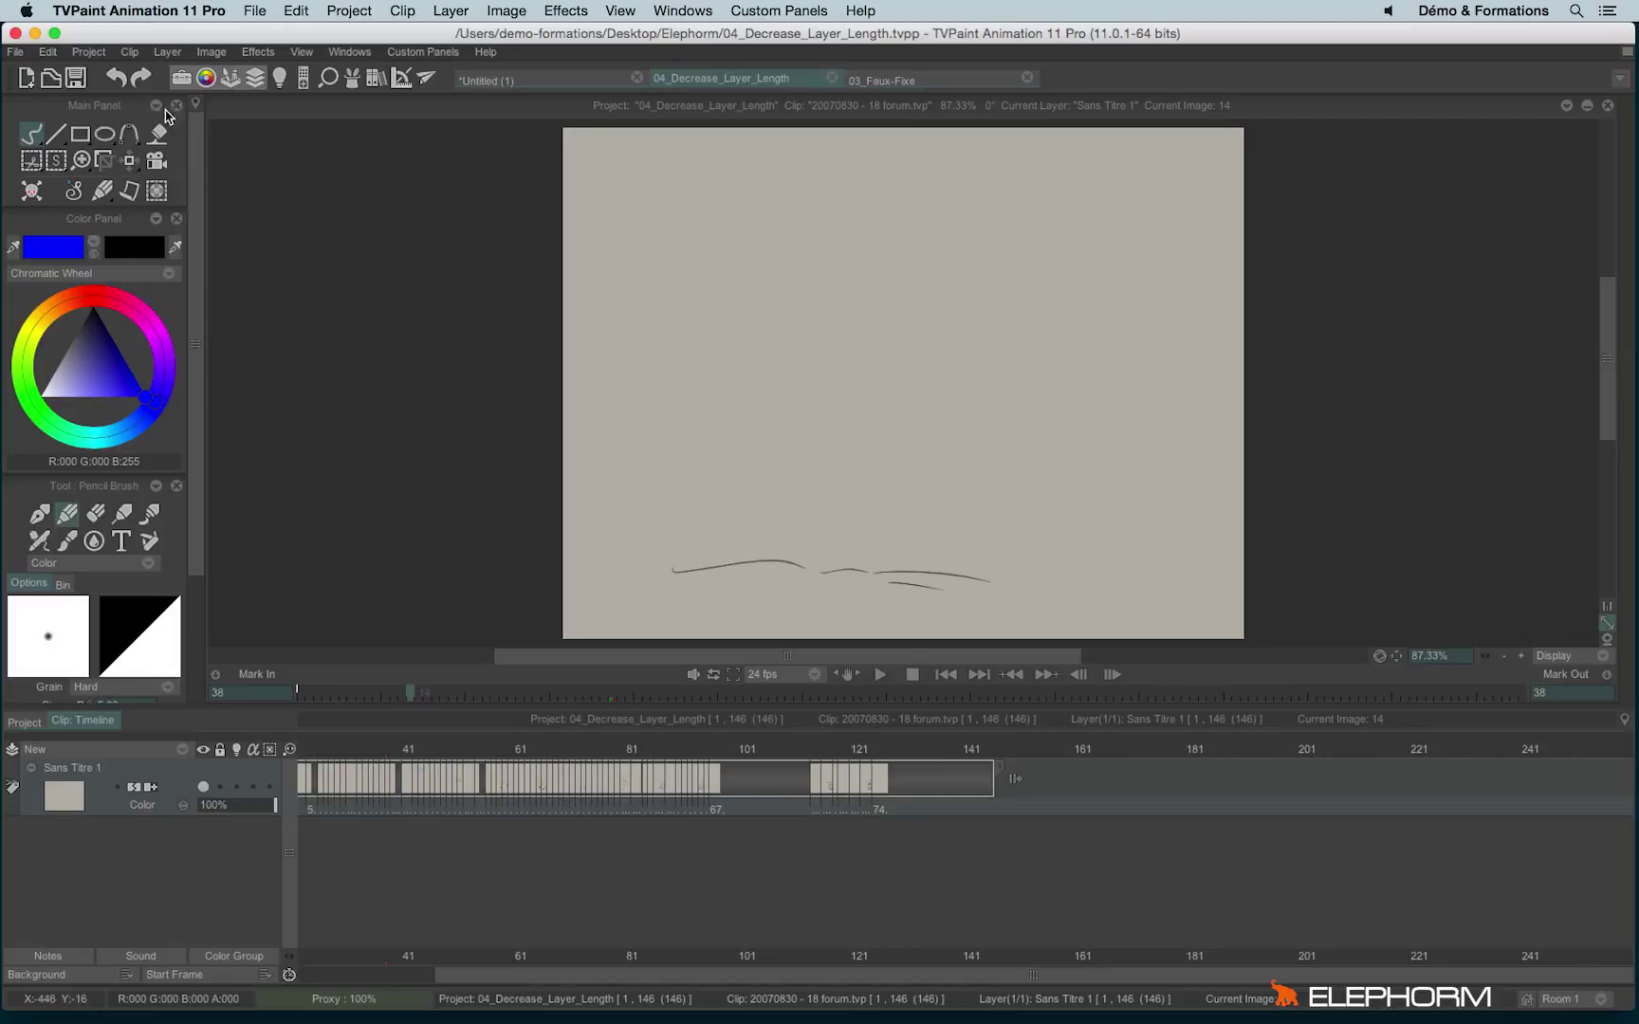
click(32, 81)
click(815, 630)
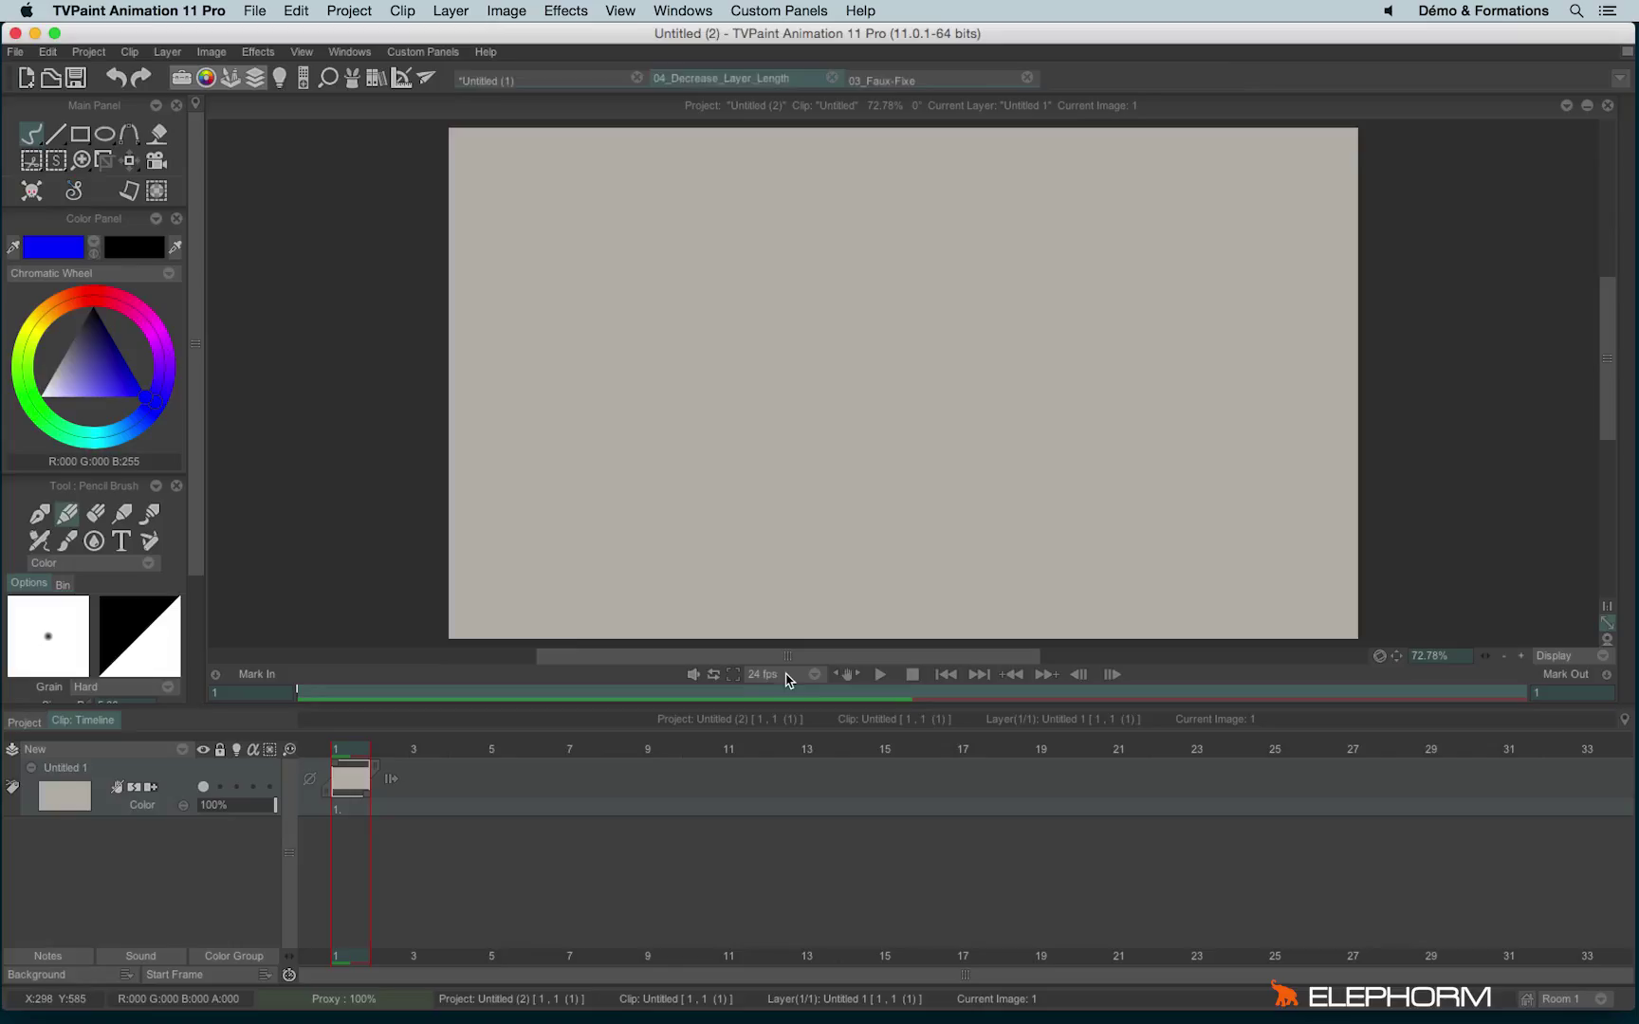
click(157, 134)
click(805, 322)
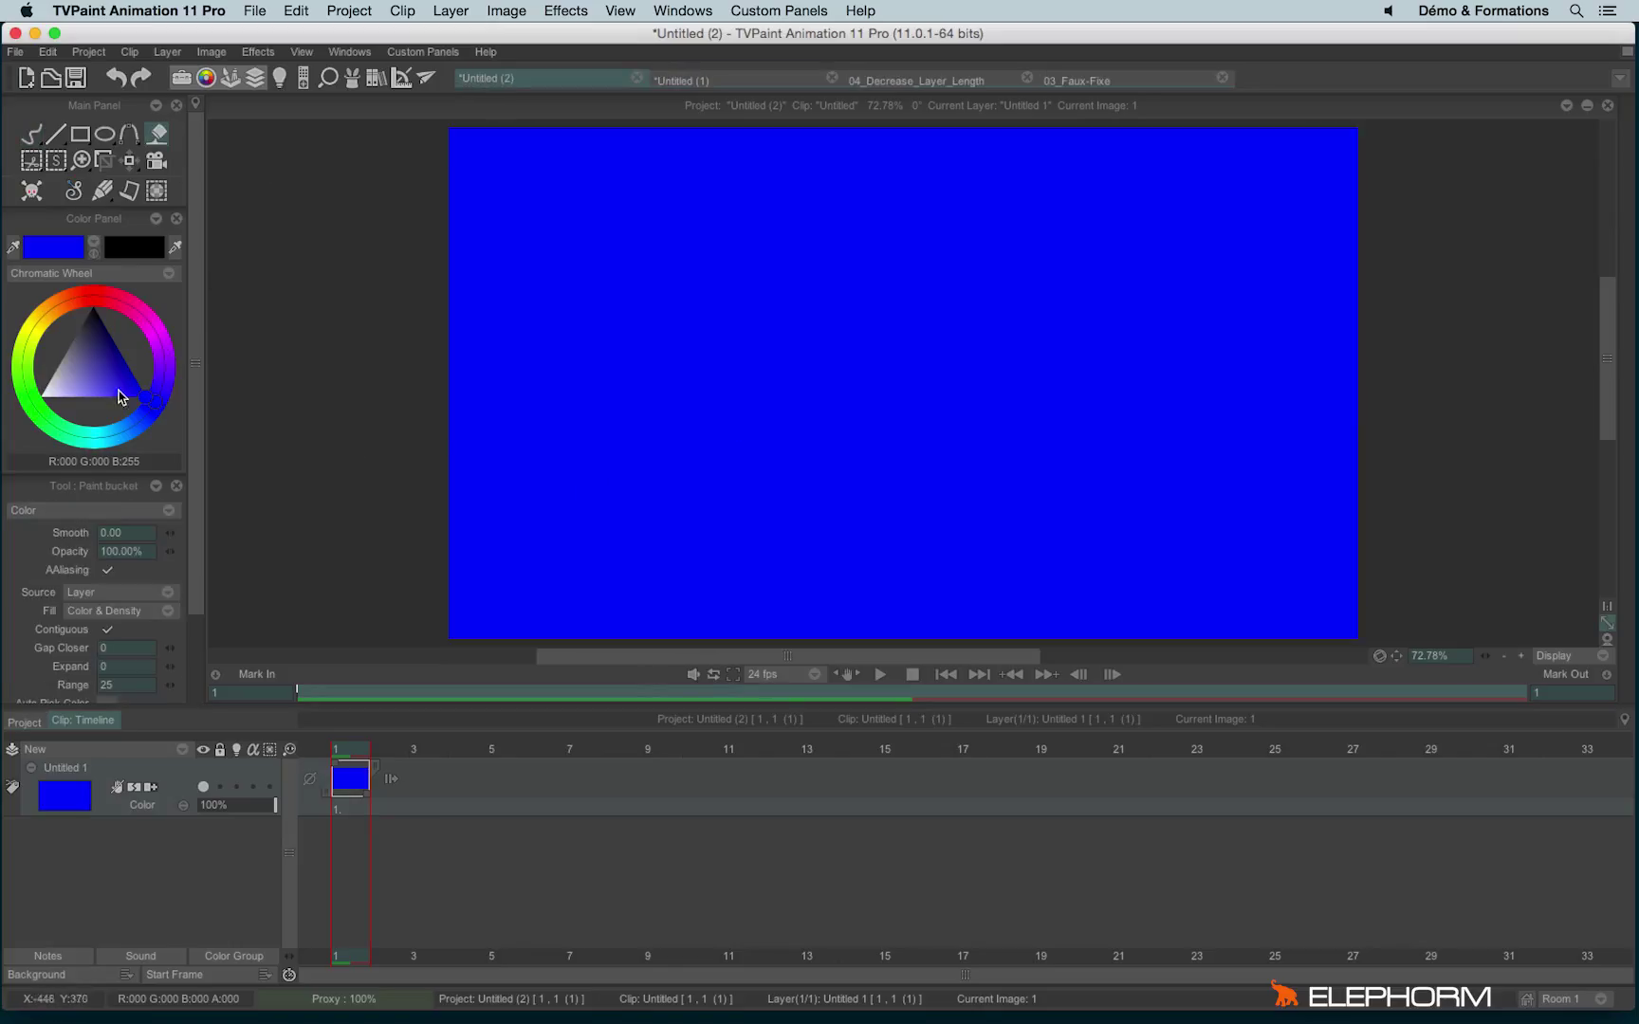
Fill image 2 with red and drag the layer end out to 29 images
click(389, 750)
click(112, 305)
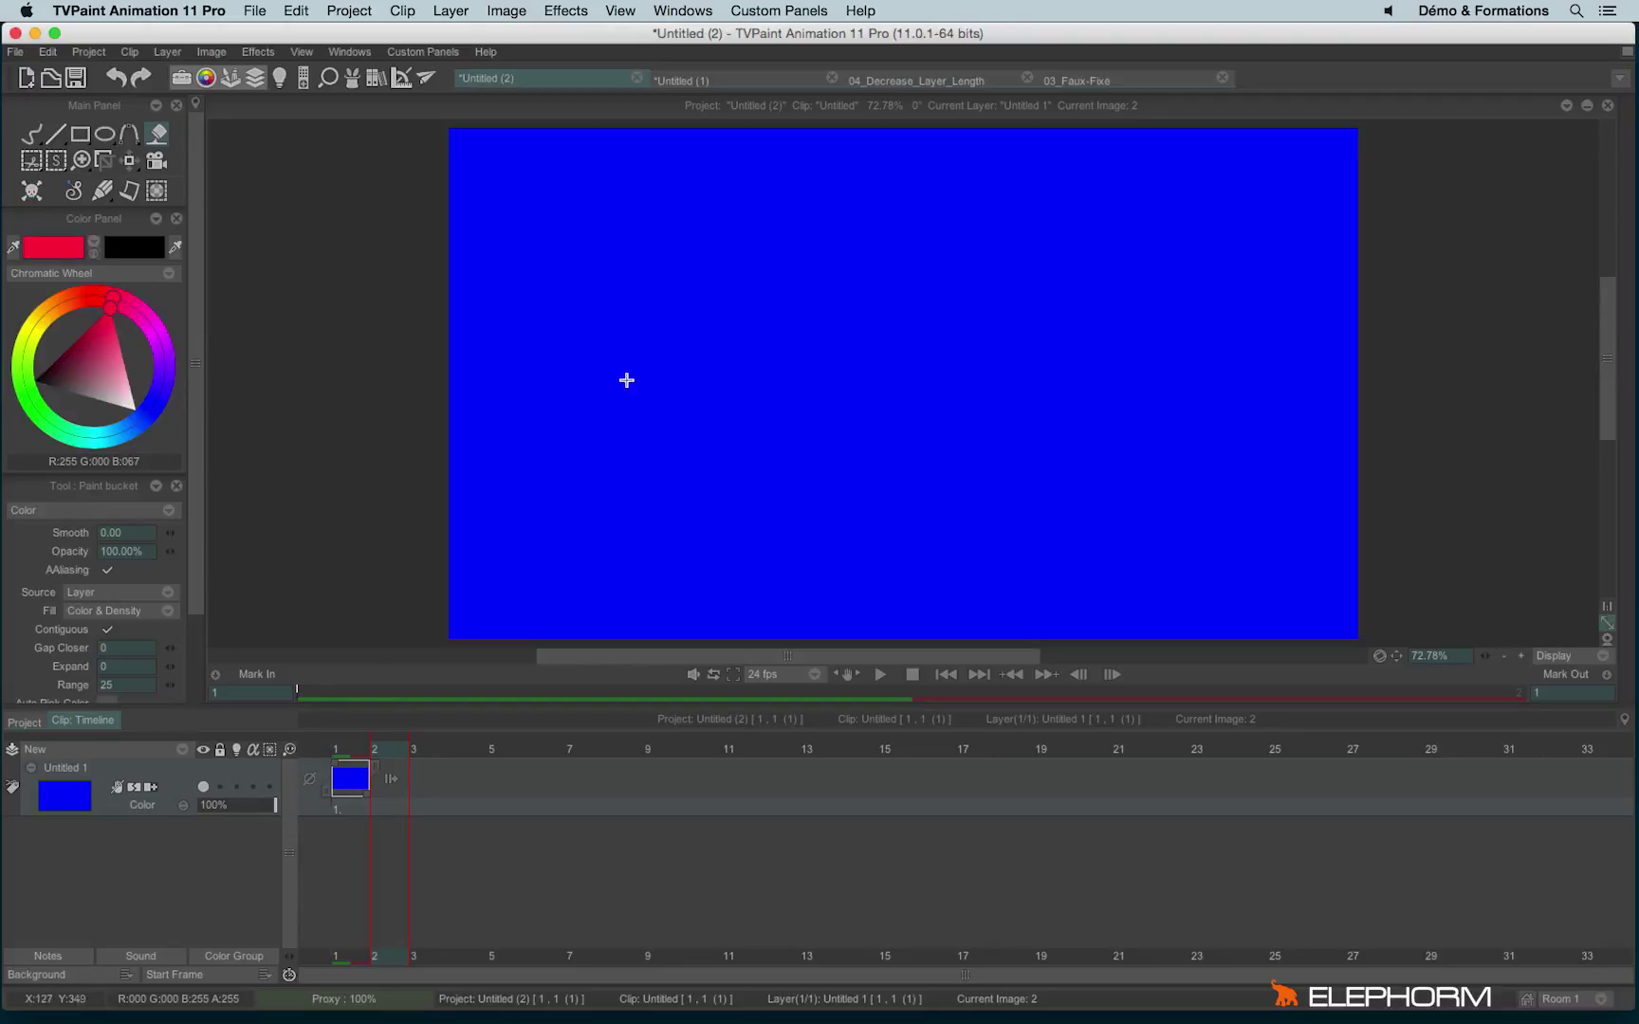
click(861, 478)
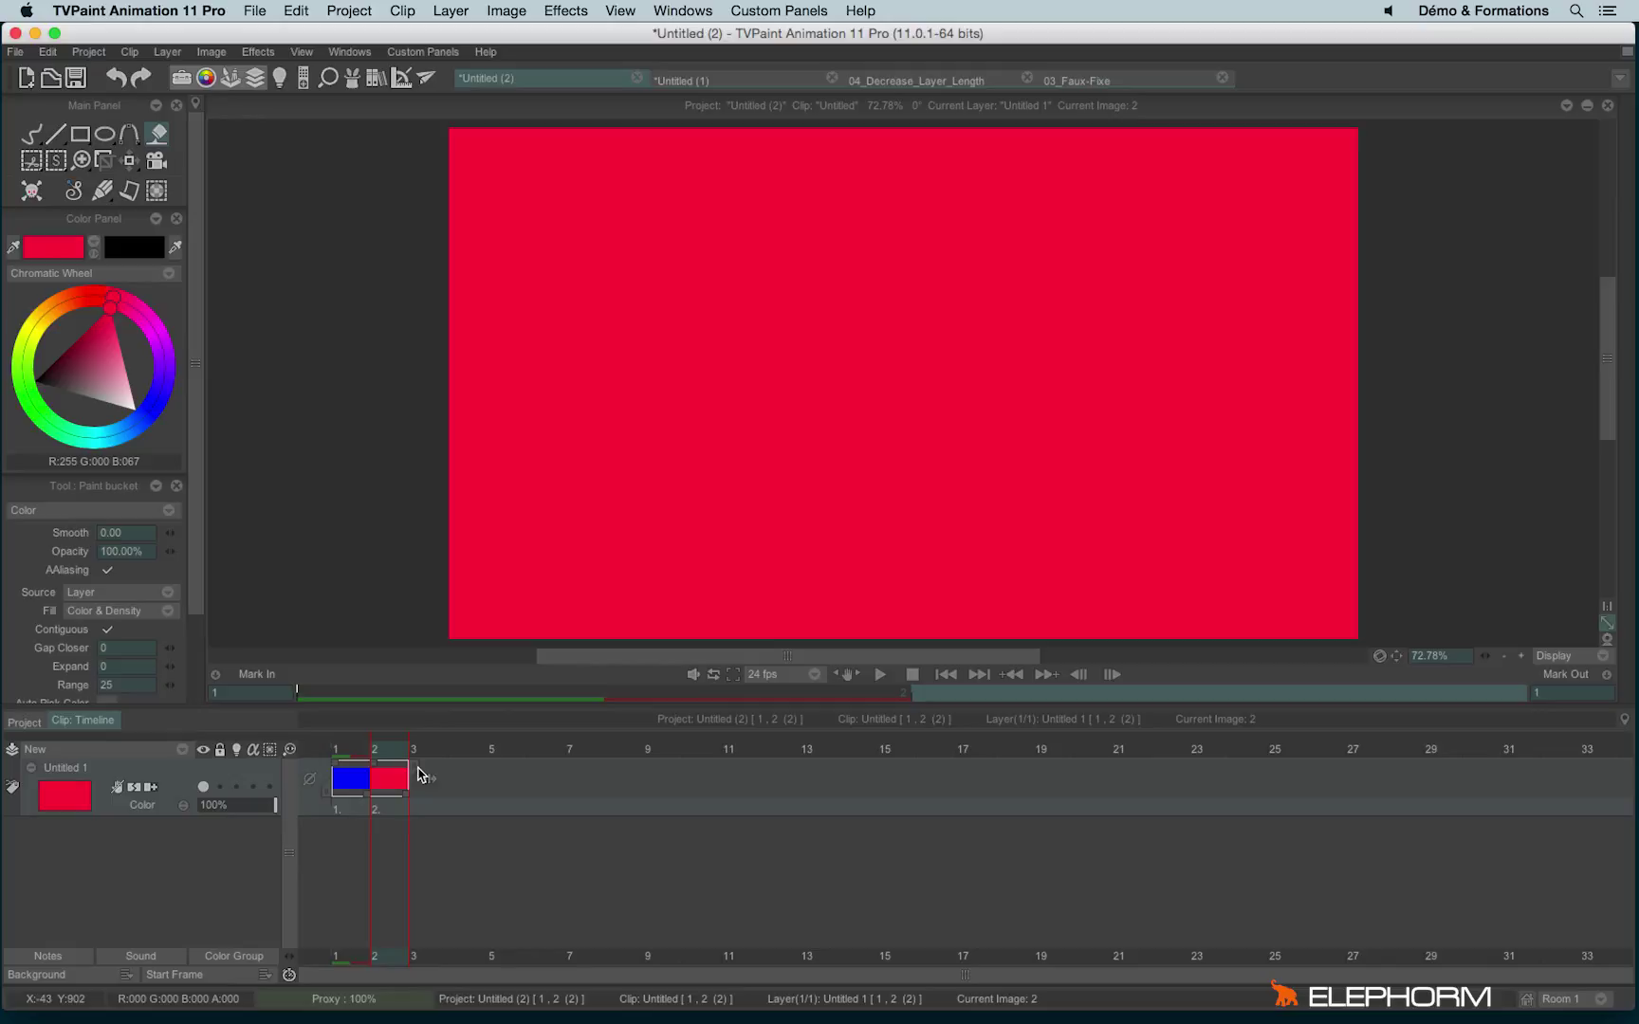
drag(415, 776, 1486, 825)
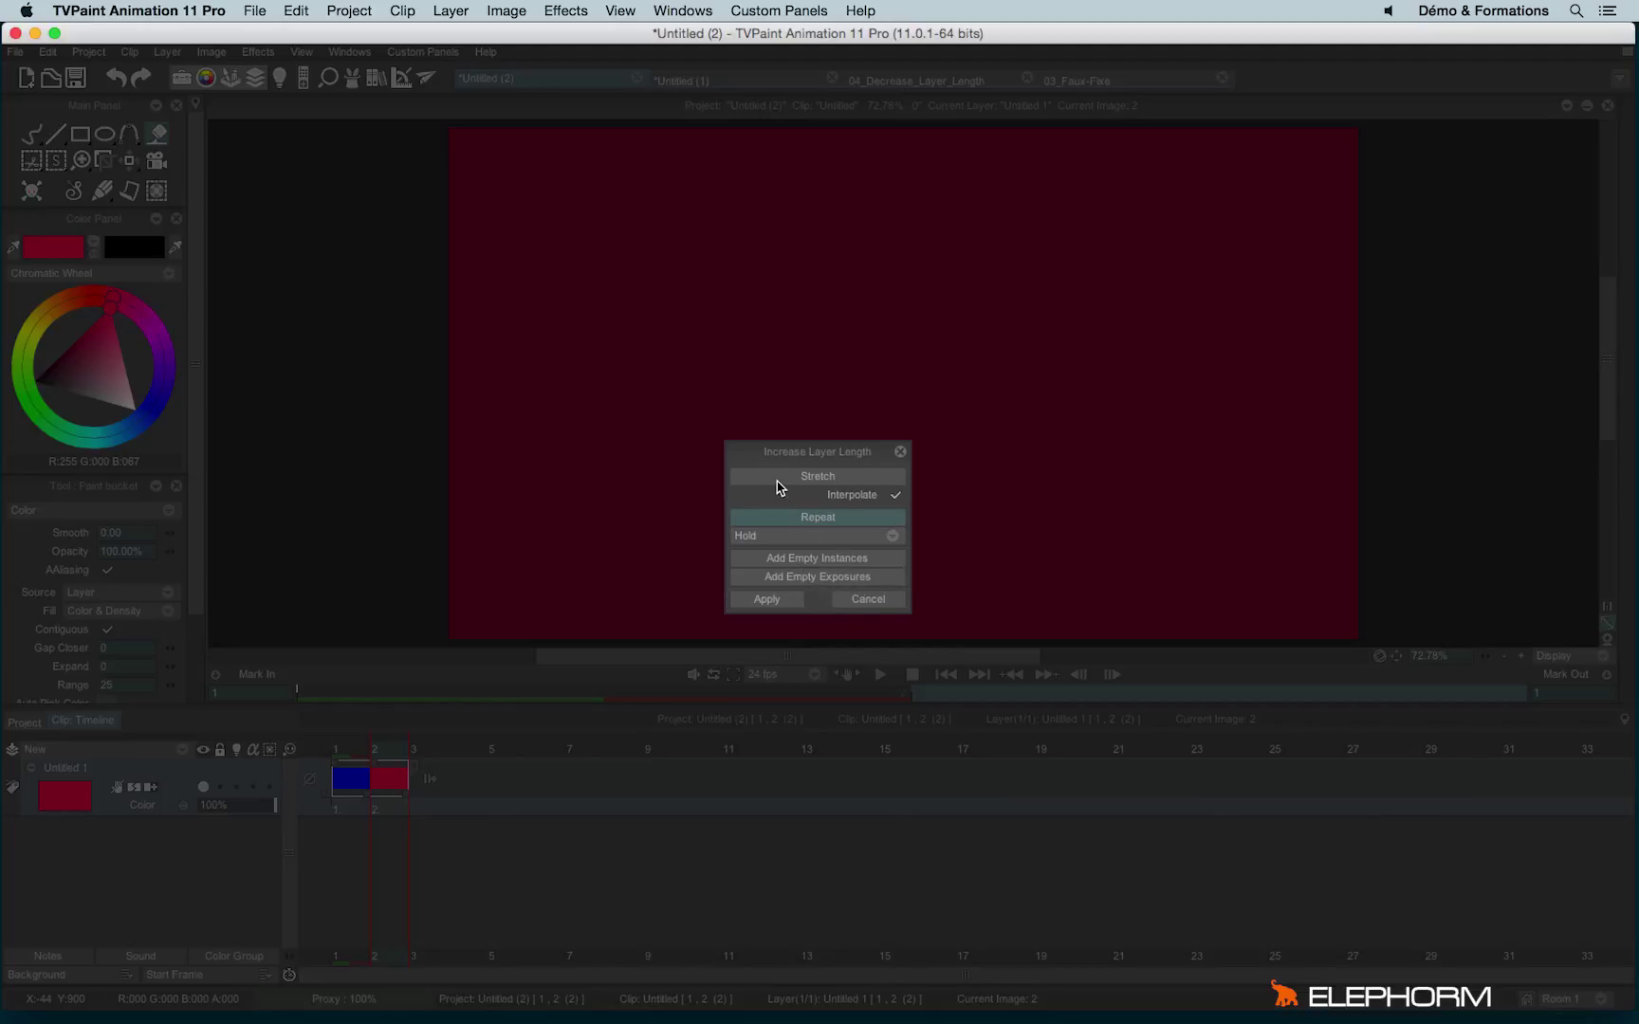
Stretch the layer to 29 images with interpolation and play the blue-to-red result
click(894, 497)
click(765, 601)
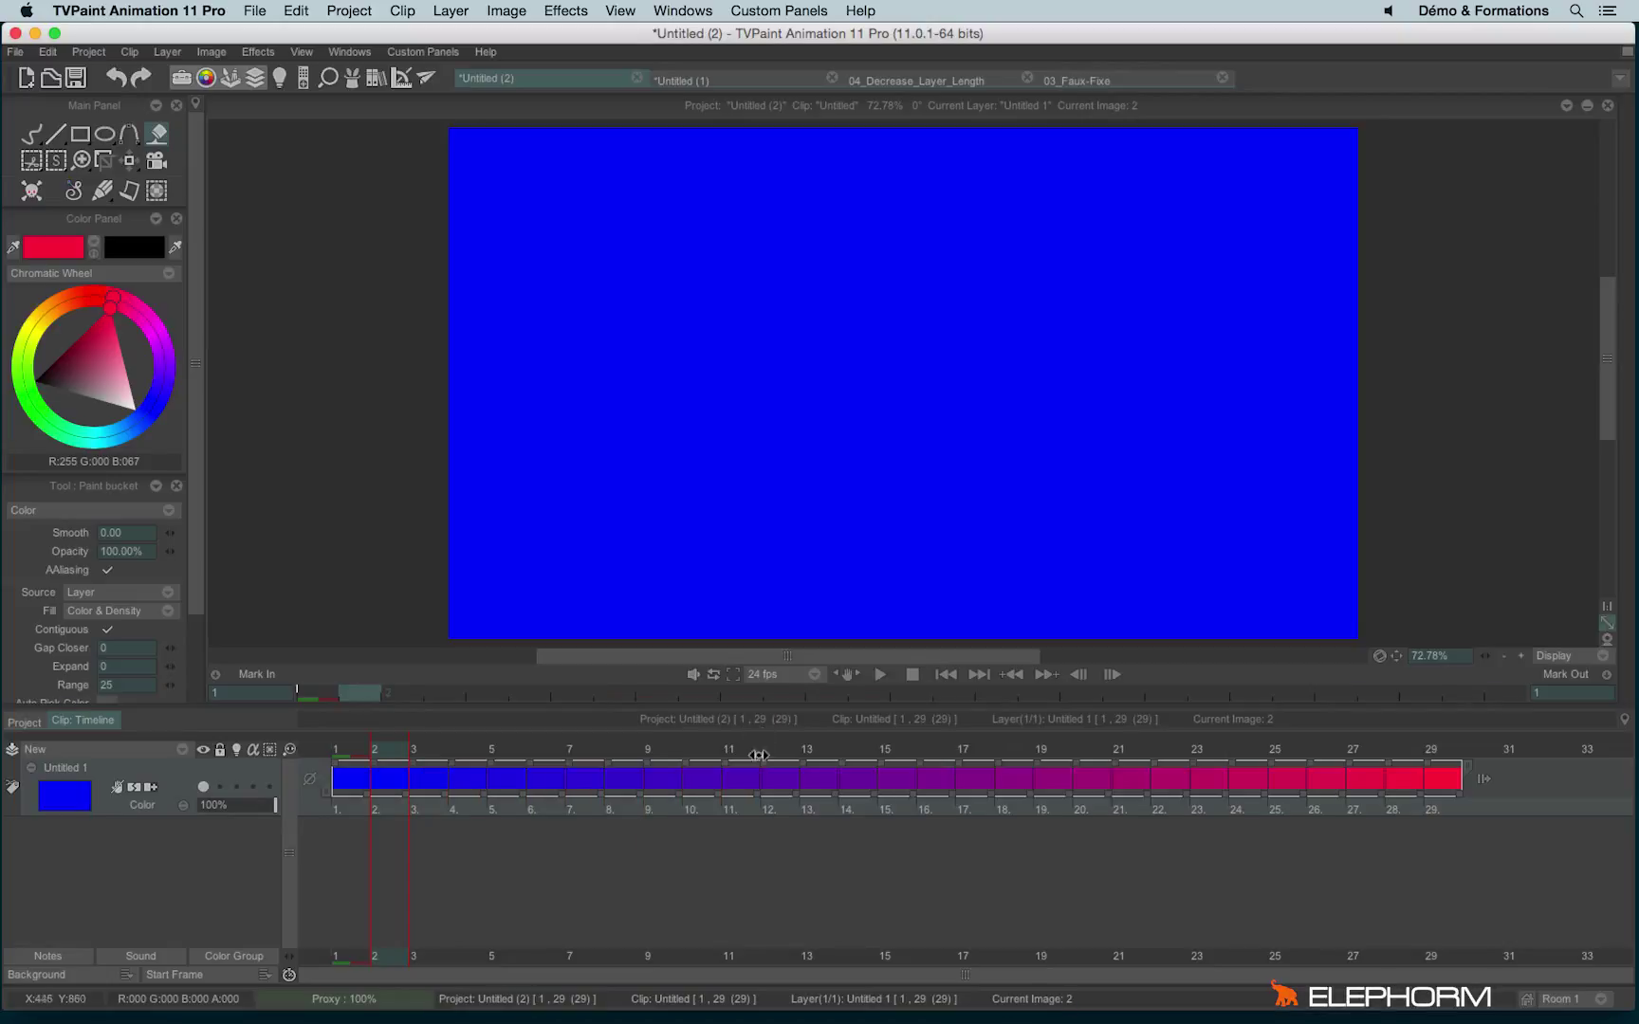
click(882, 674)
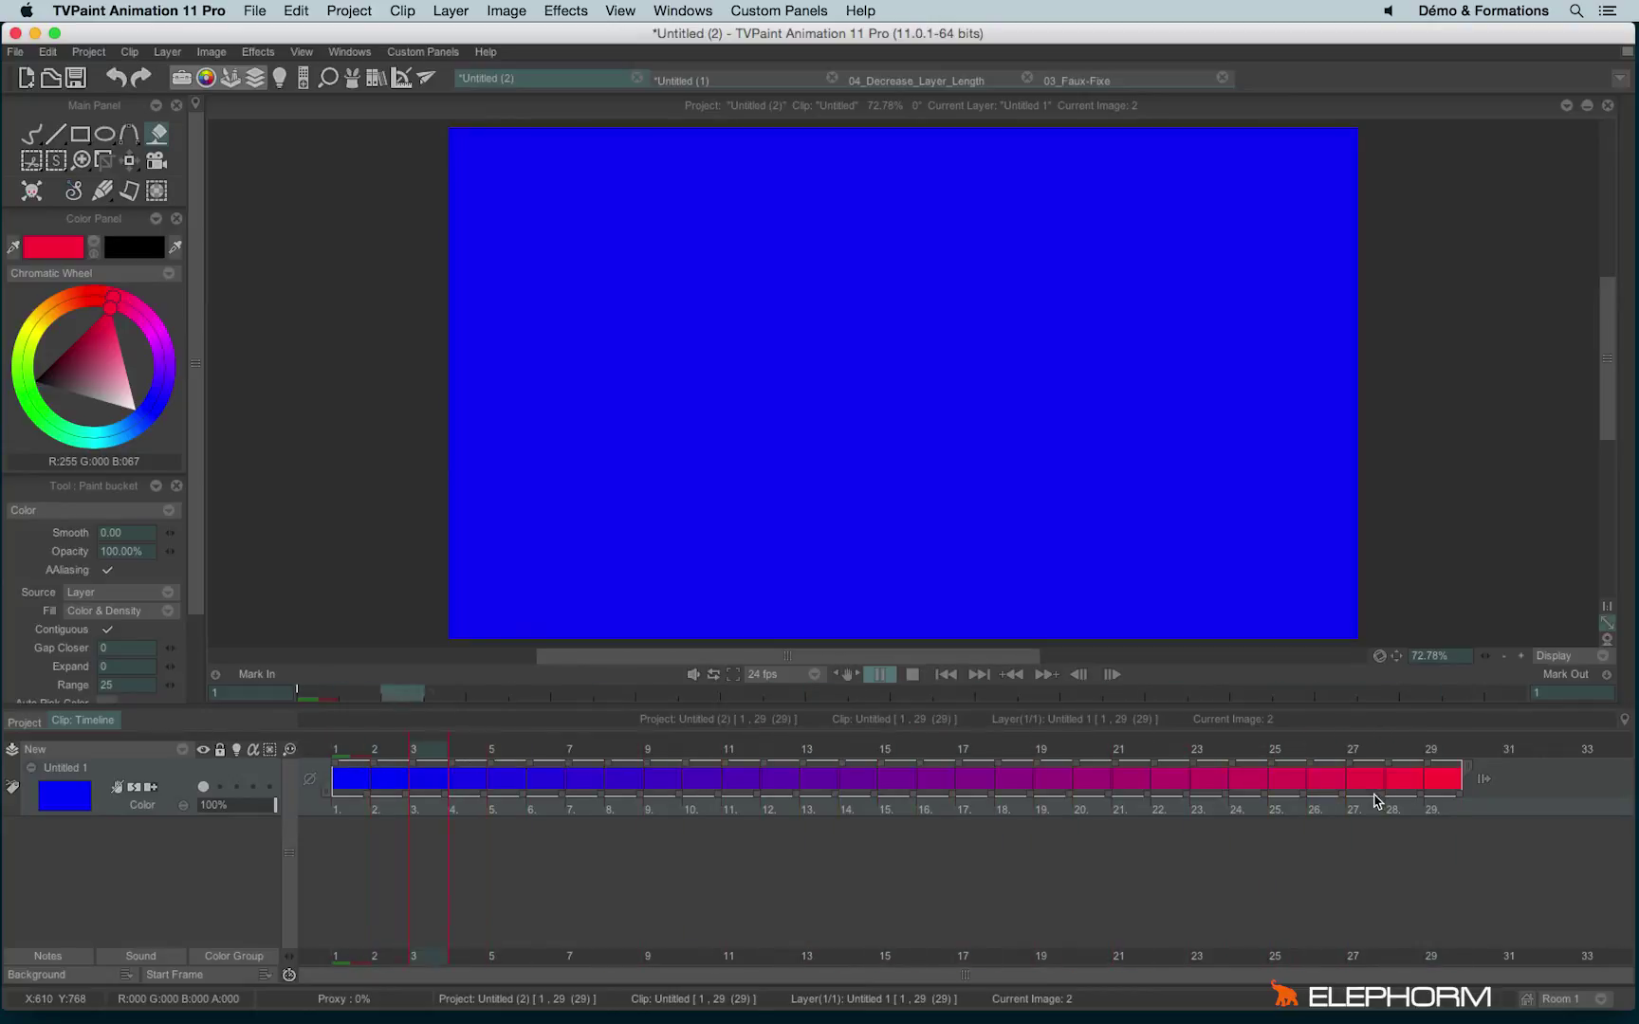
Undo, lengthen to 24 frames with Interpolate off, then return to 04_Decrease_Layer_Length
key(ctrl+z)
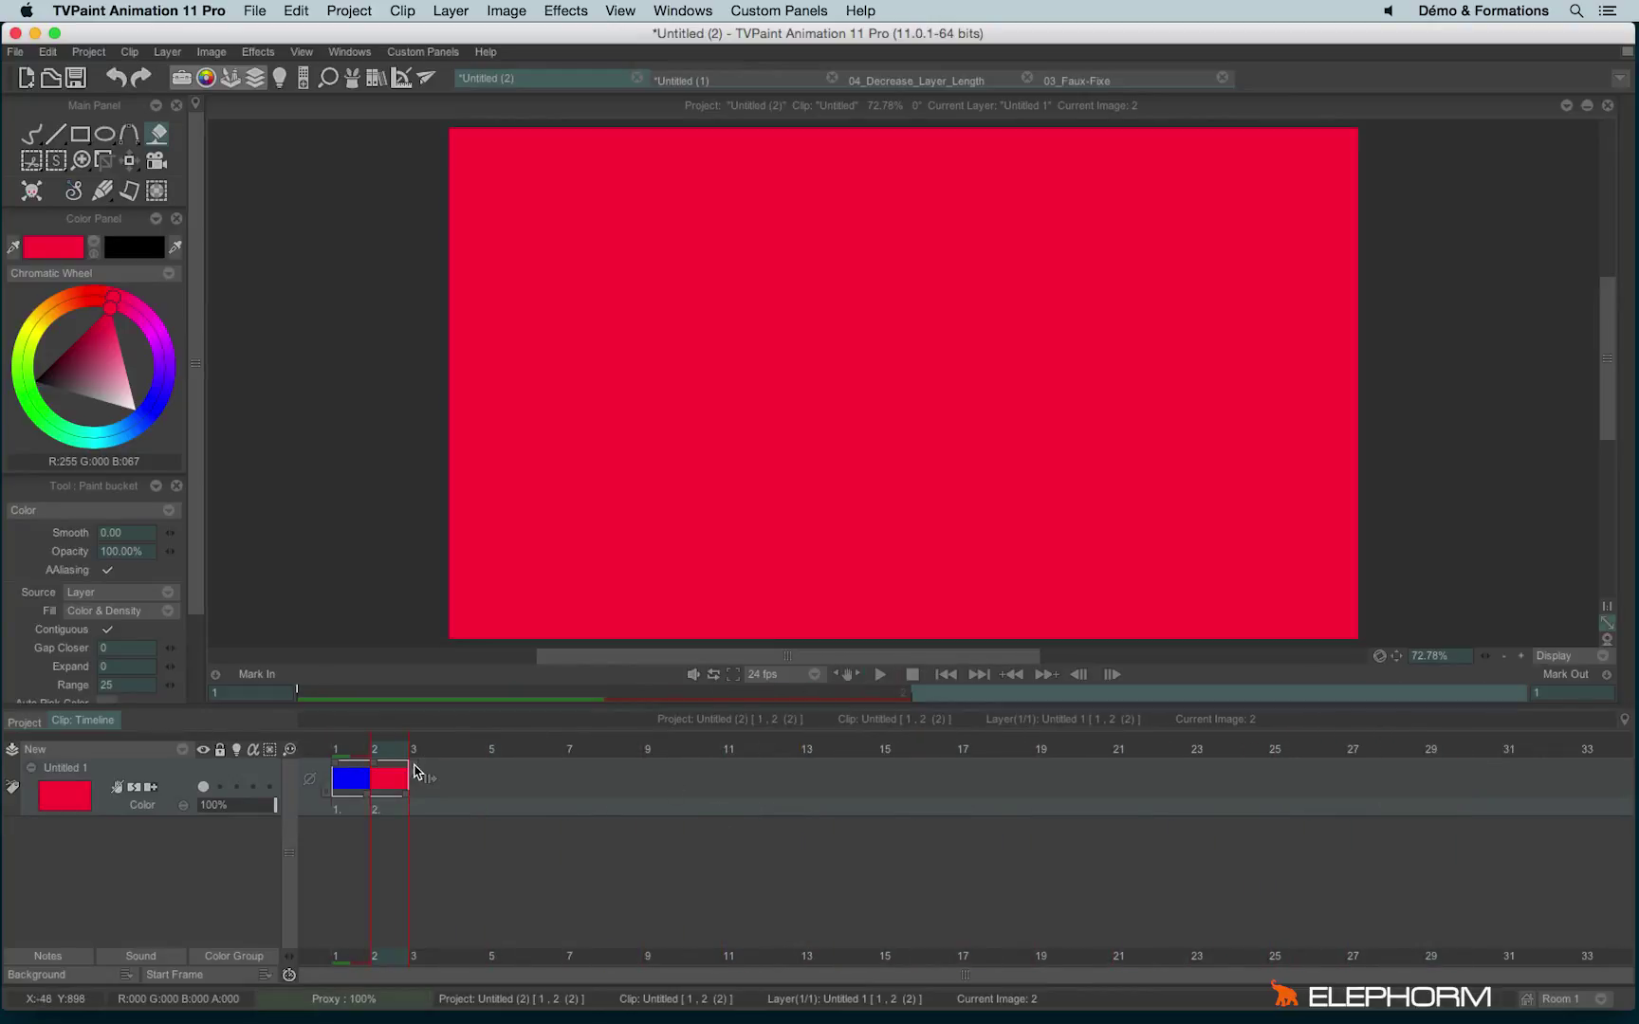
drag(417, 773, 1261, 777)
click(893, 495)
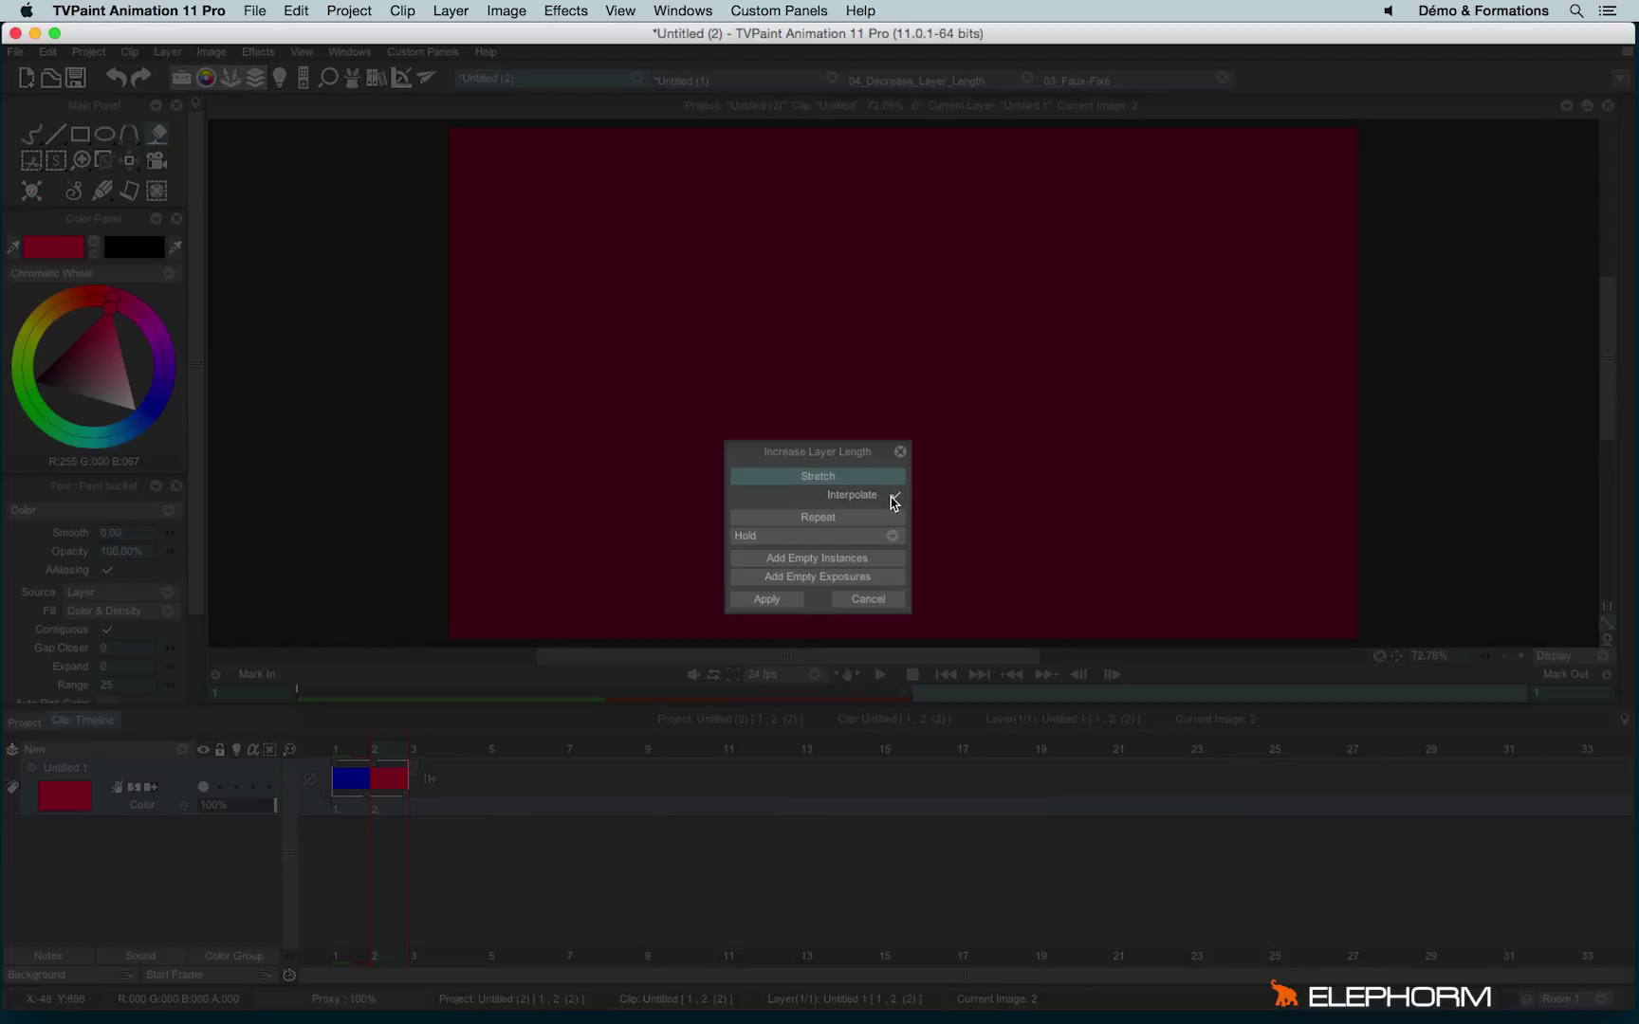
click(767, 600)
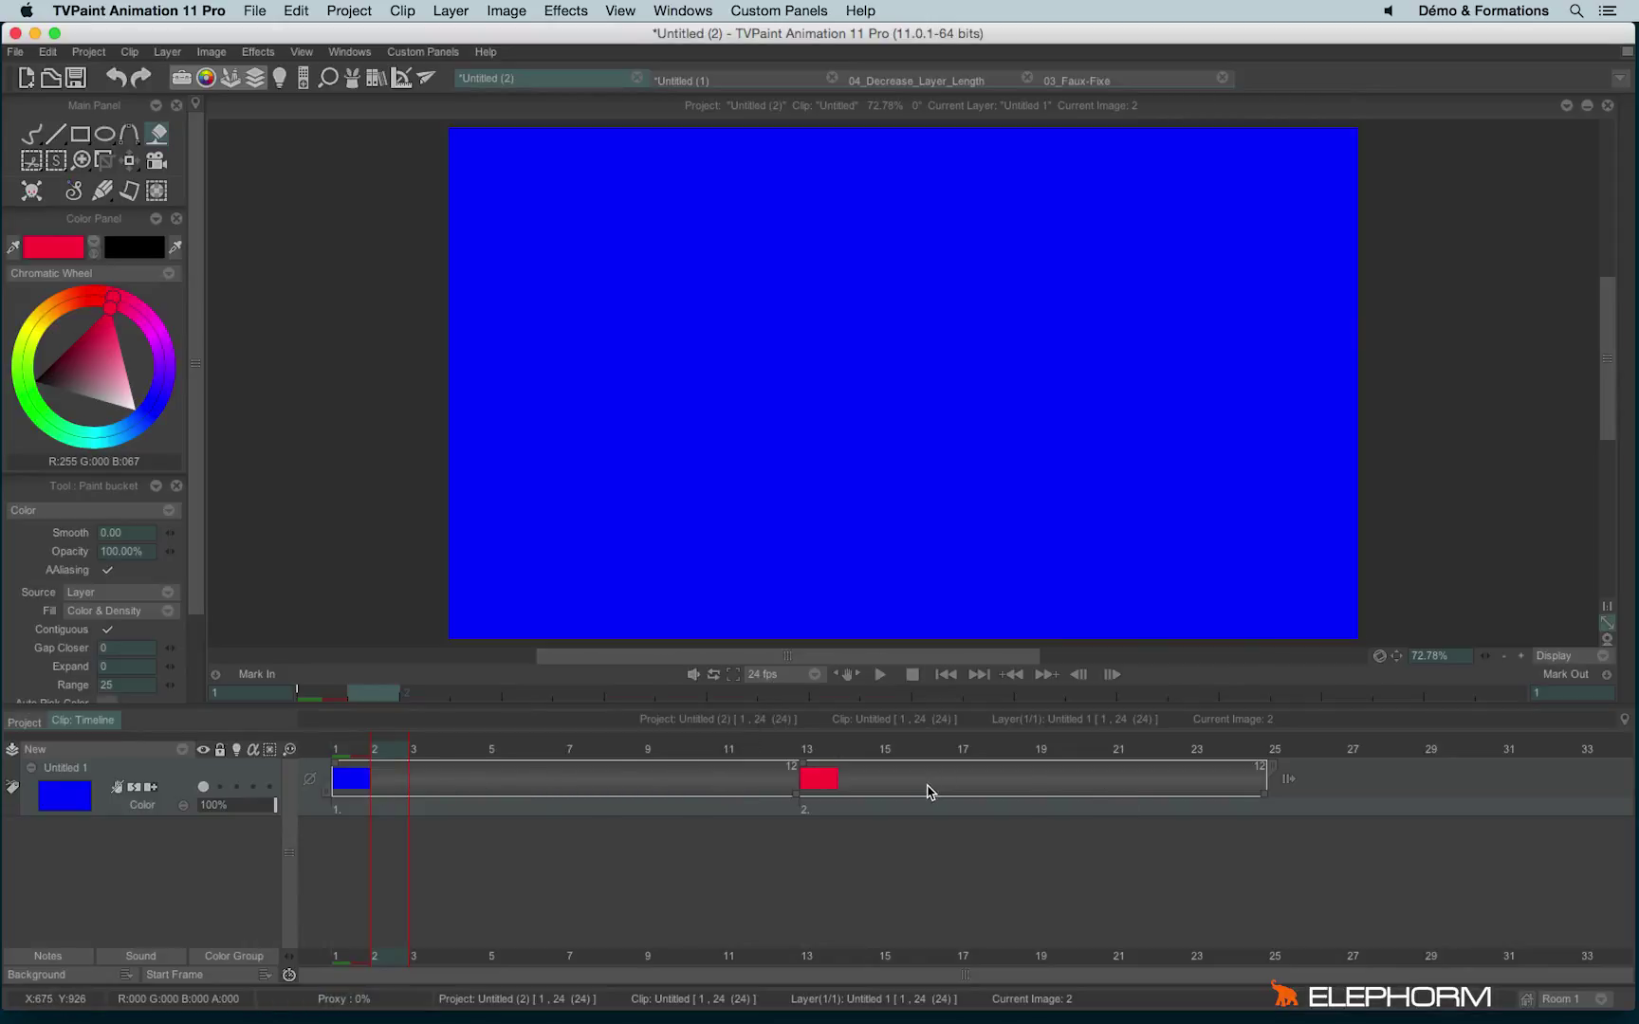
click(903, 82)
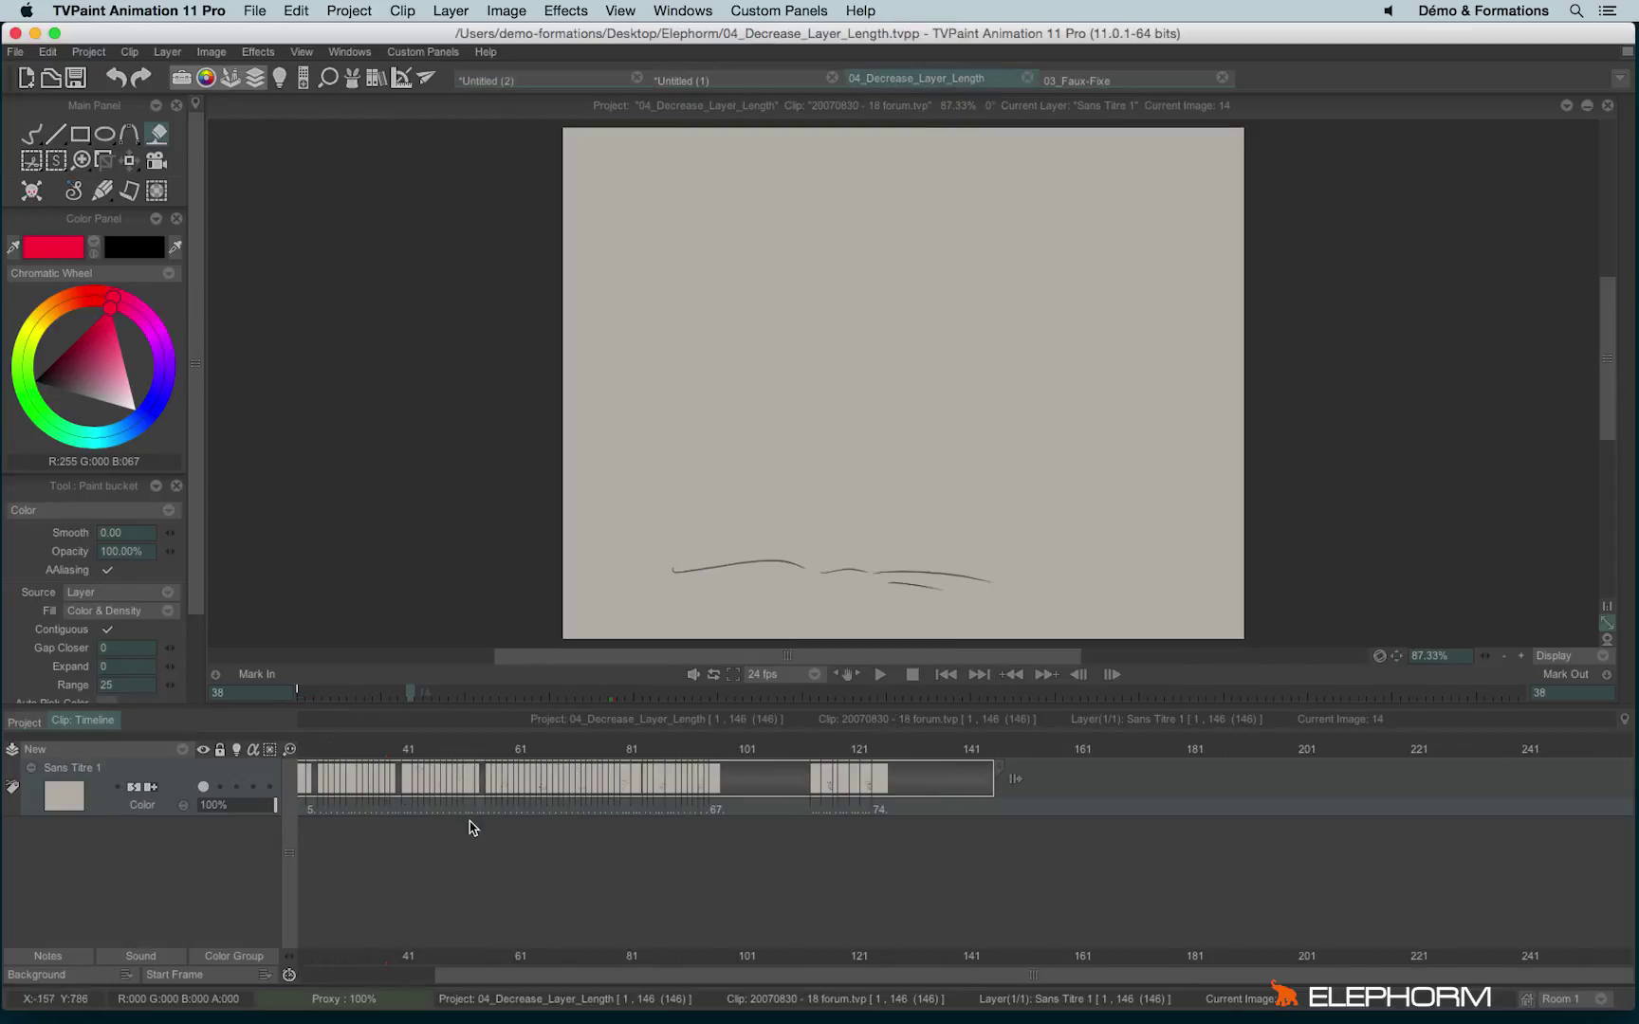
Try holding frame 19's drawing for five exposures, then undo it
drag(522, 977, 243, 961)
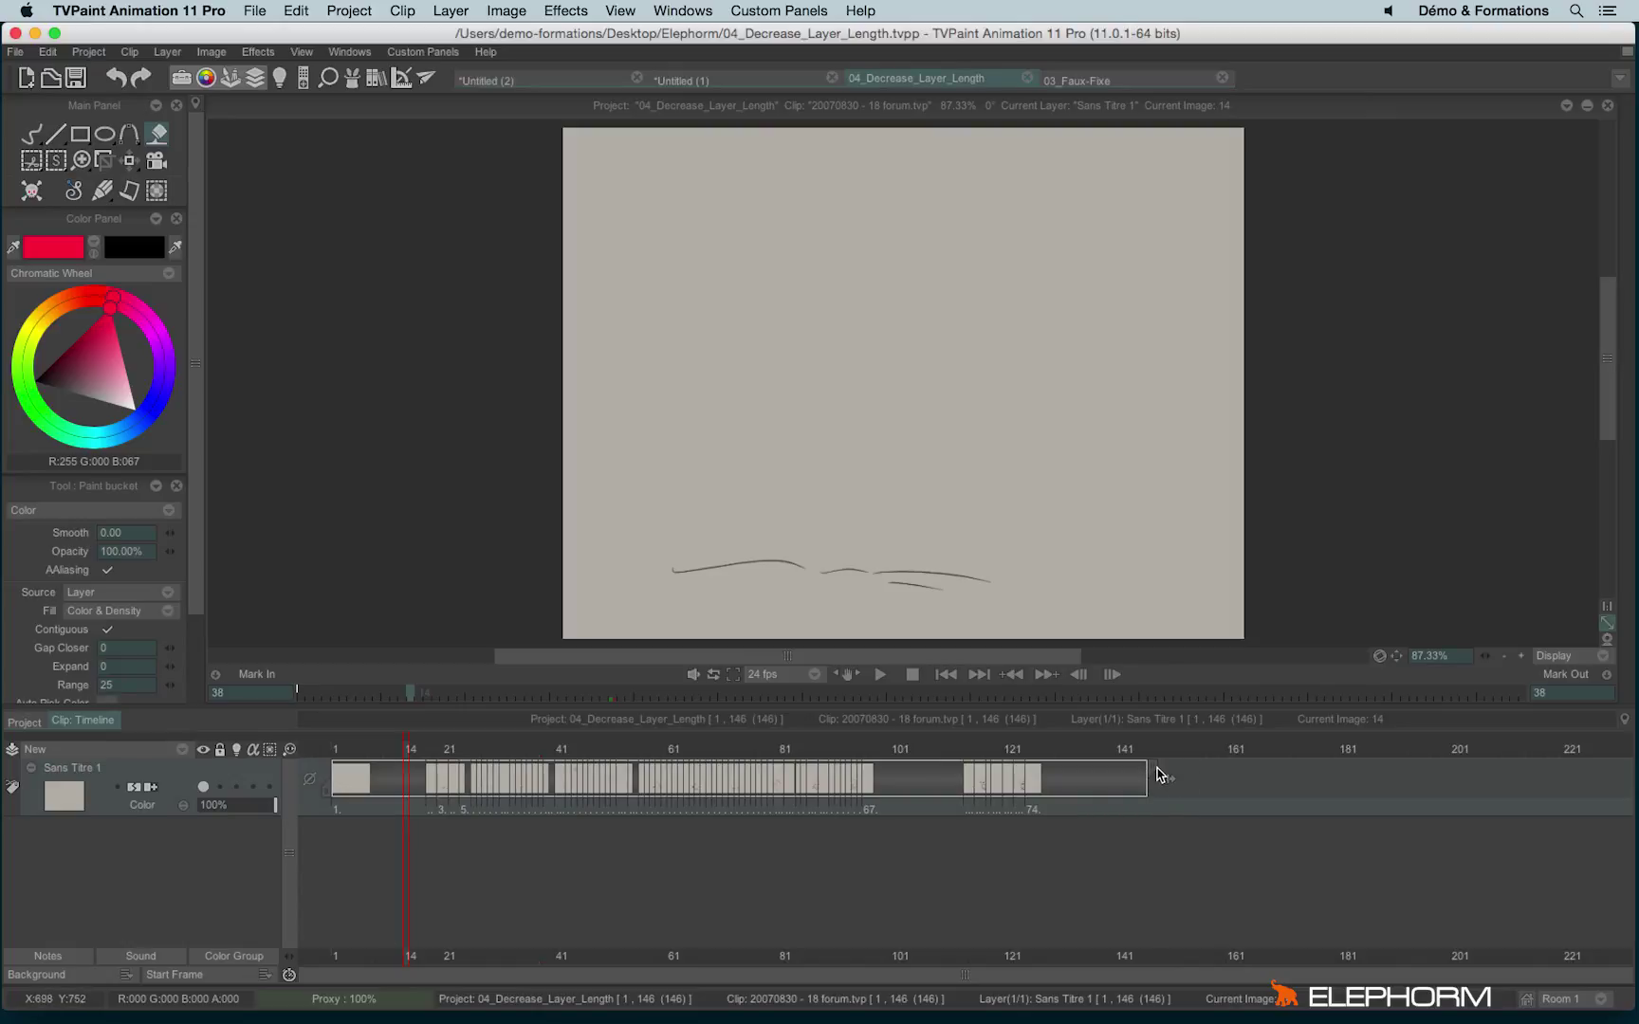
scroll(786, 812, up, 3)
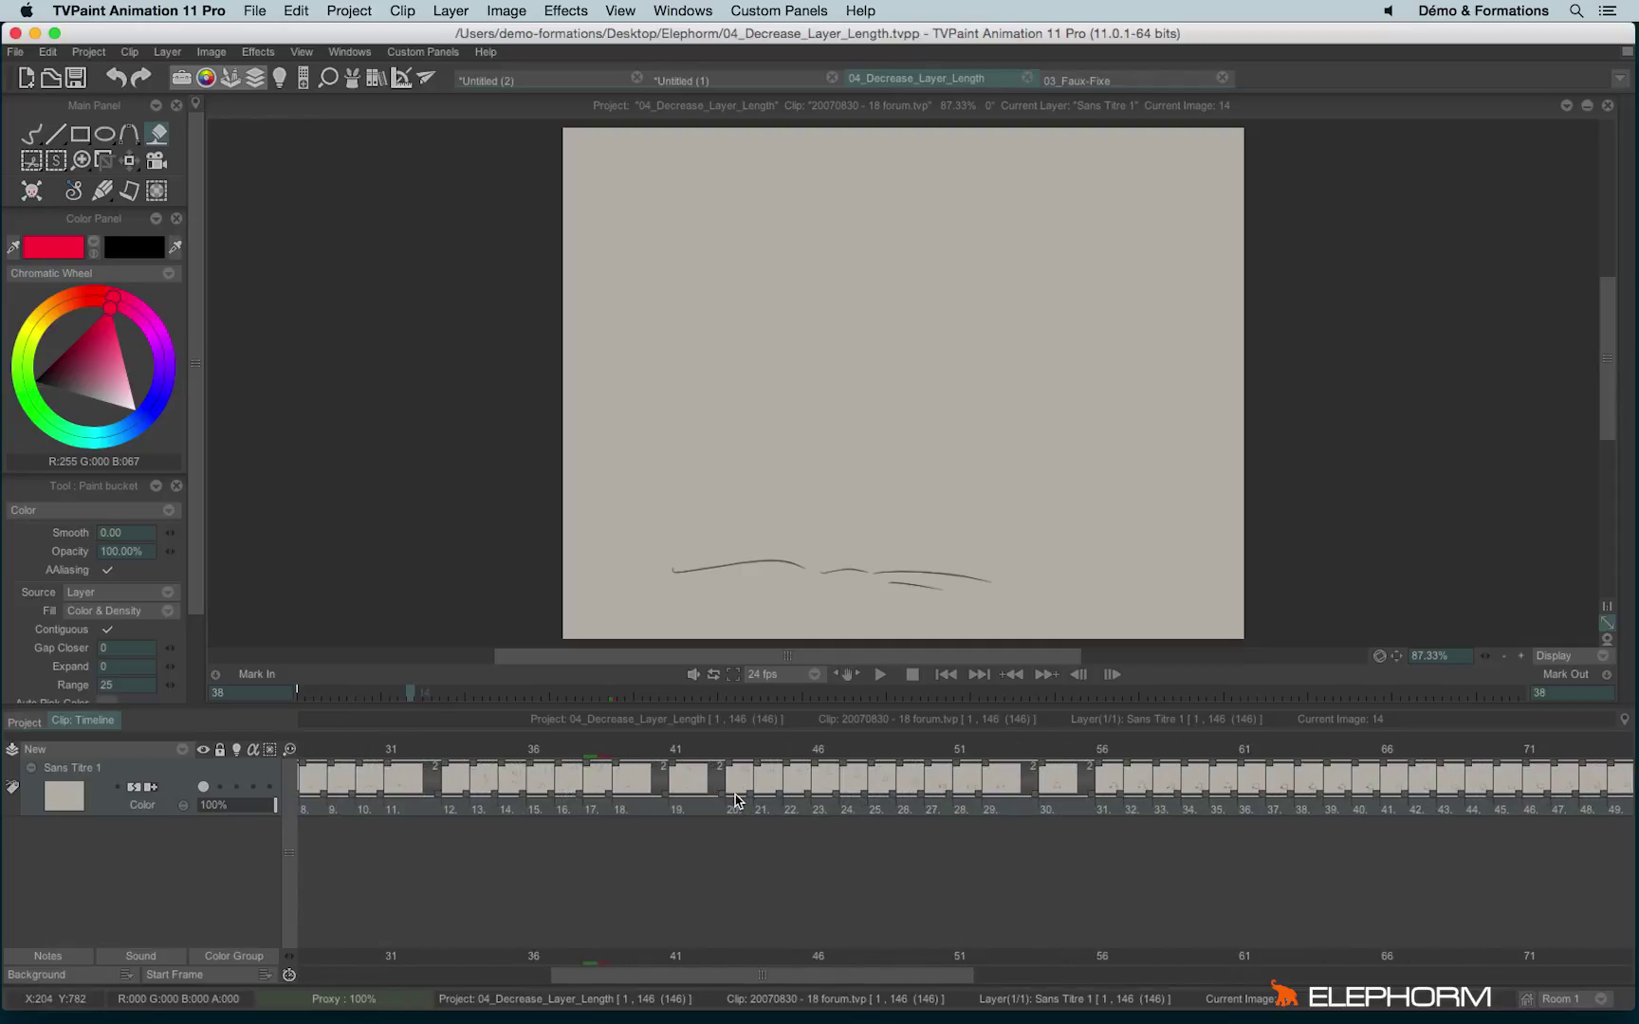
drag(723, 799, 1049, 807)
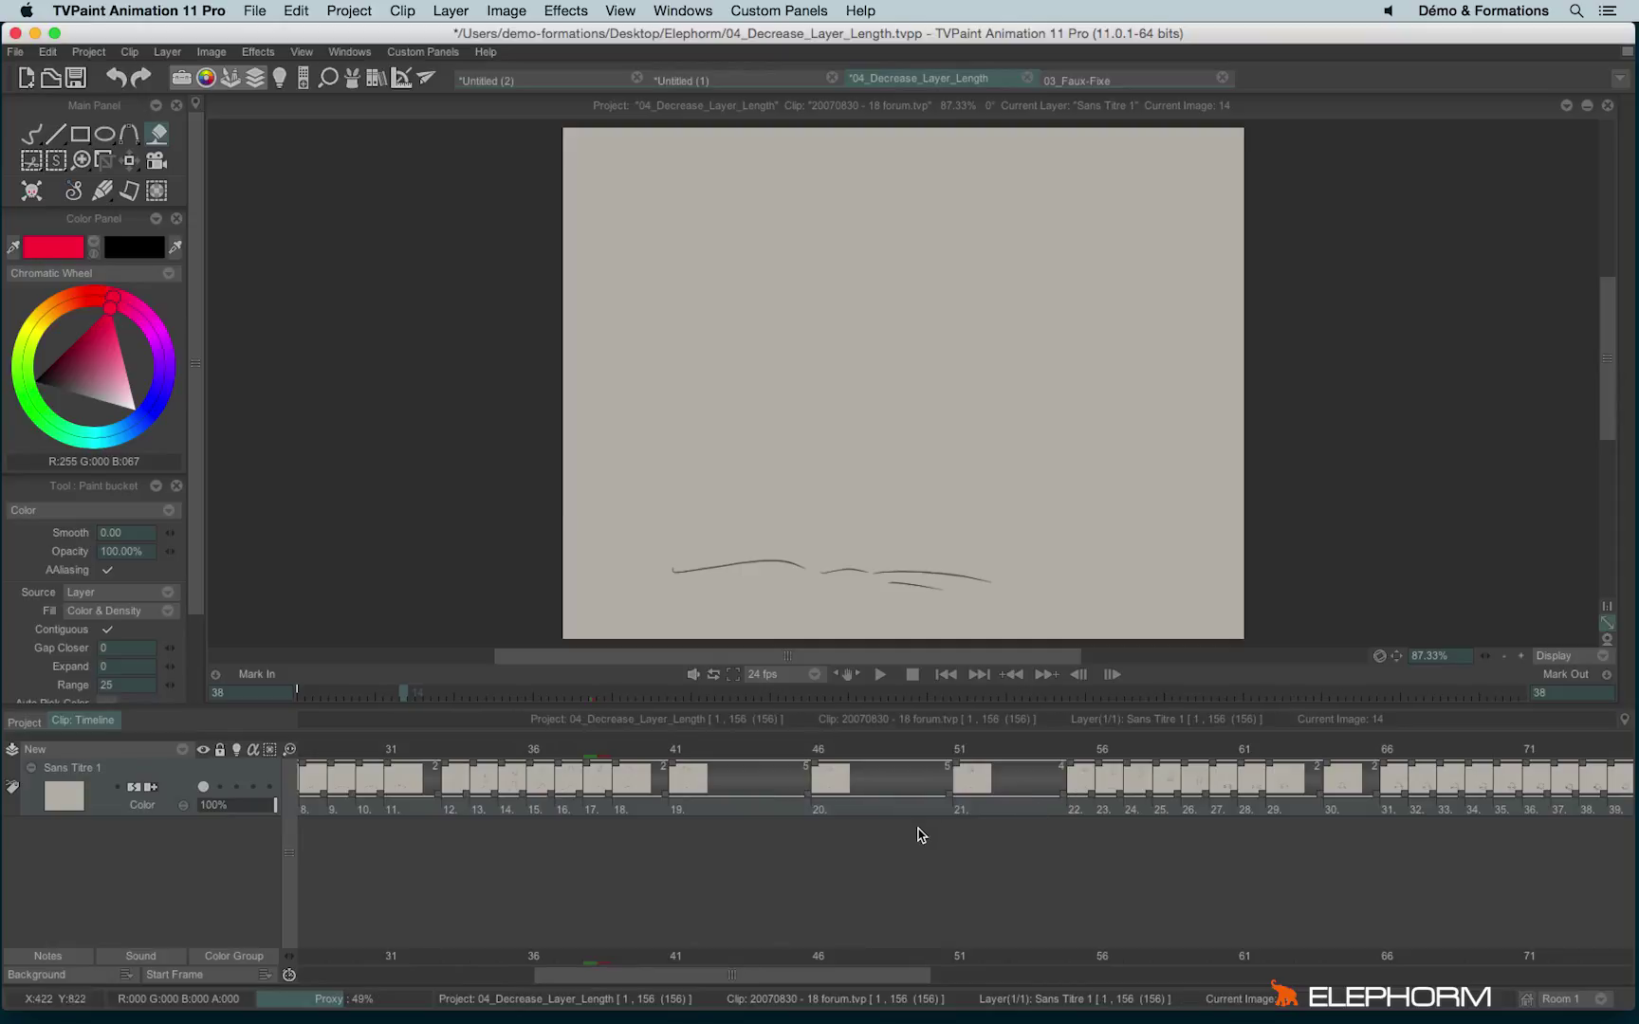
key(ctrl+z)
key(ctrl+z)
key(ctrl+z)
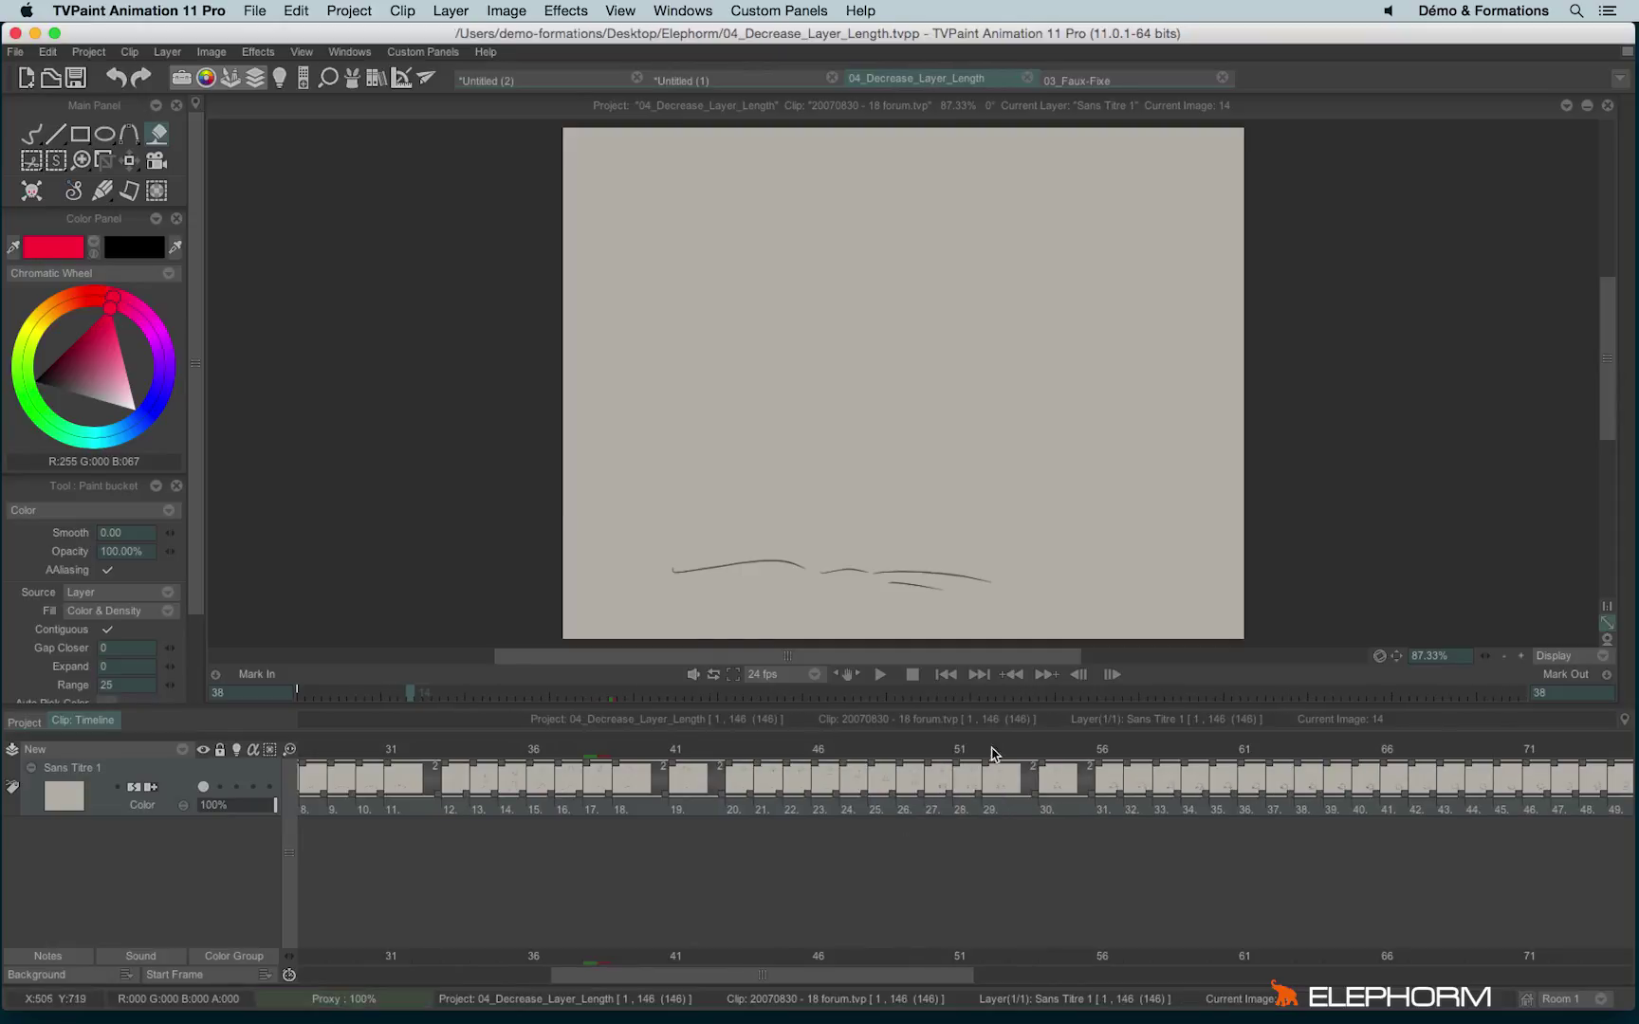
scroll(750, 801, down, 6)
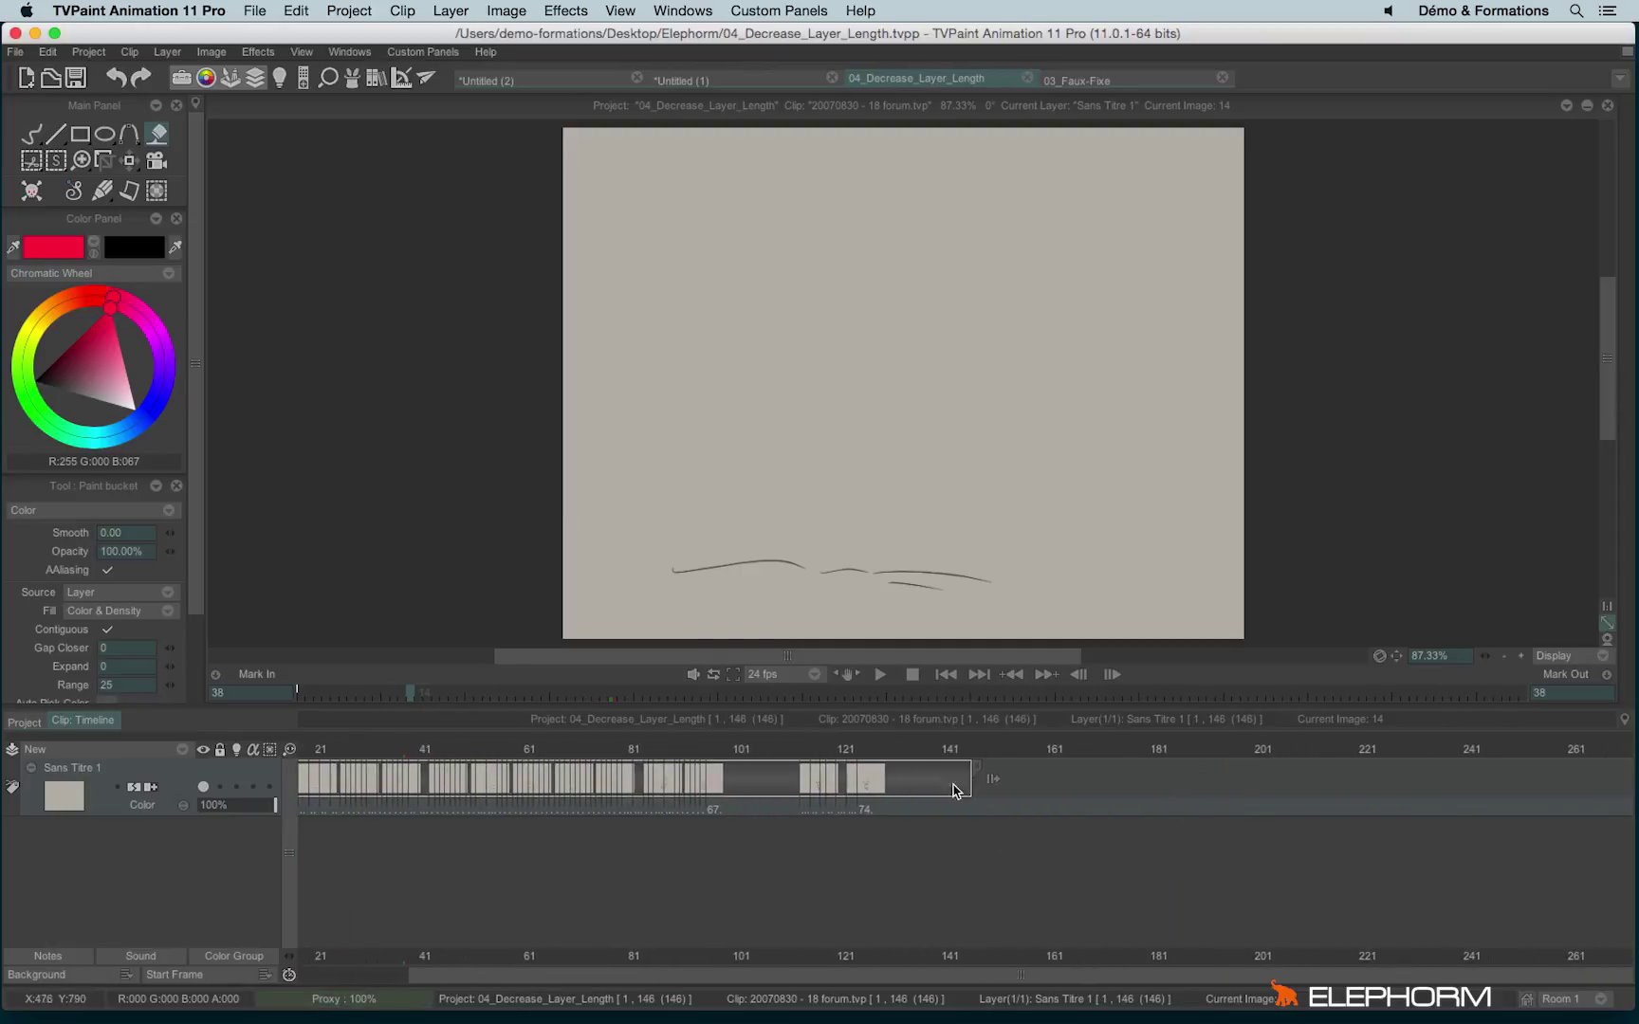
Stretch the character layer from 146 to 202 frames and play the slowed animation
mouse_move(1113, 780)
mouse_down()
mouse_move(1286, 779)
mouse_move(1104, 783)
mouse_up()
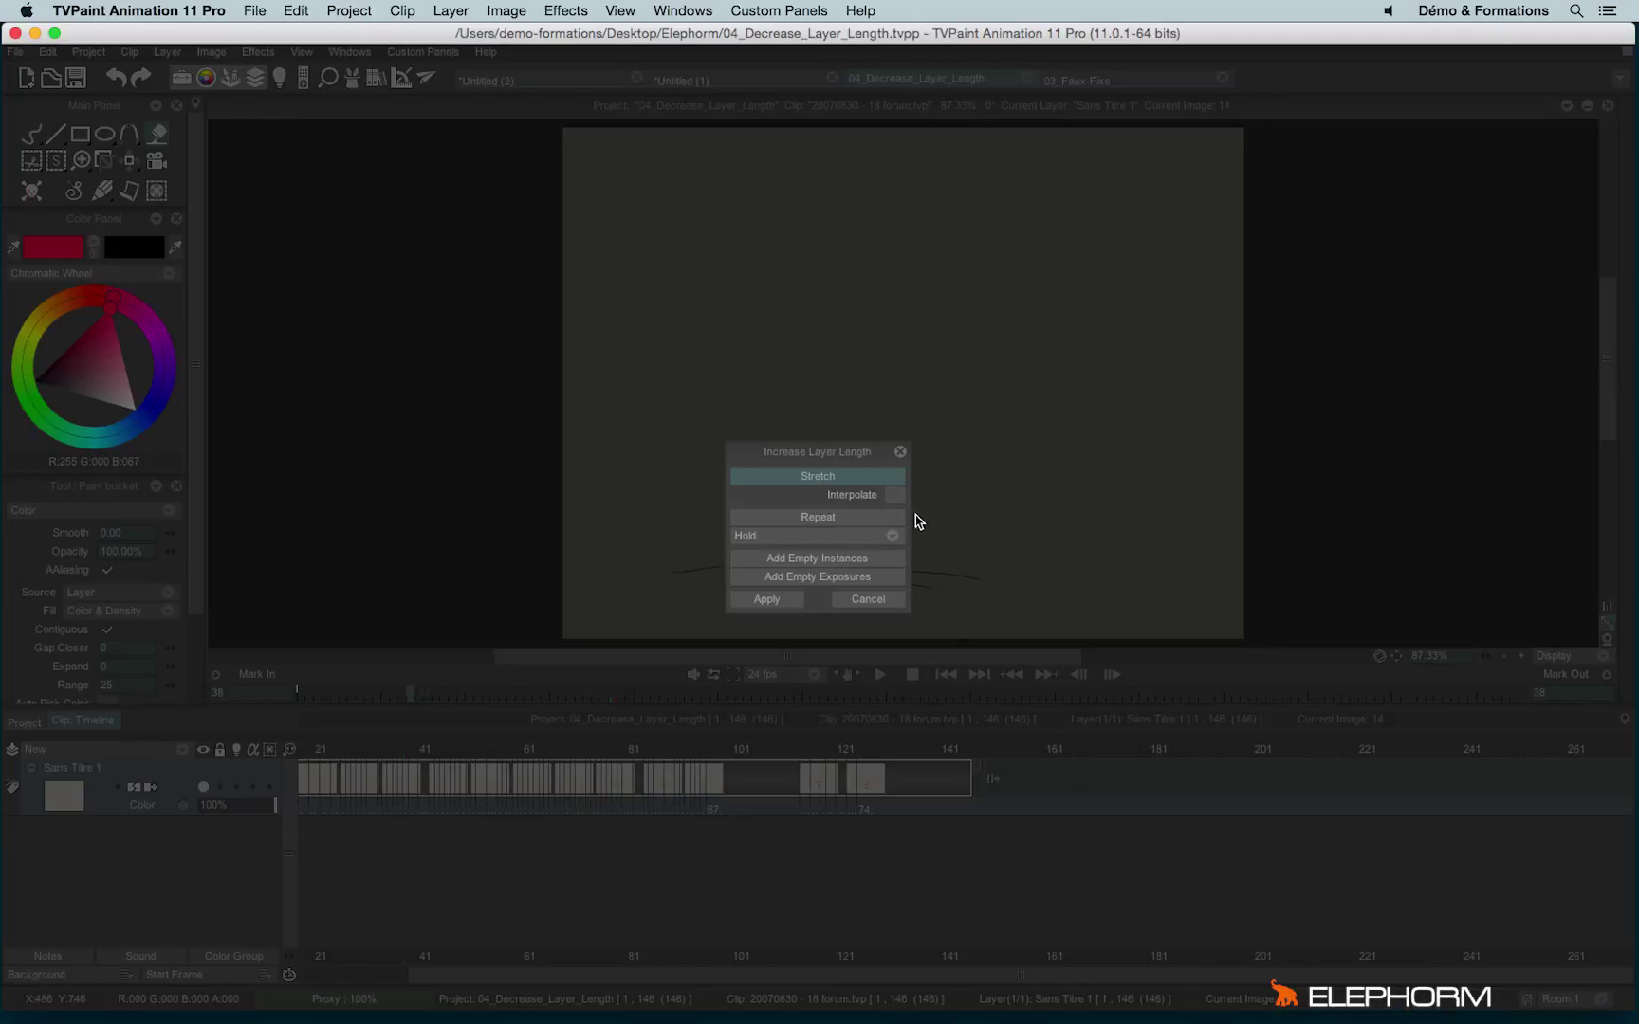
click(766, 600)
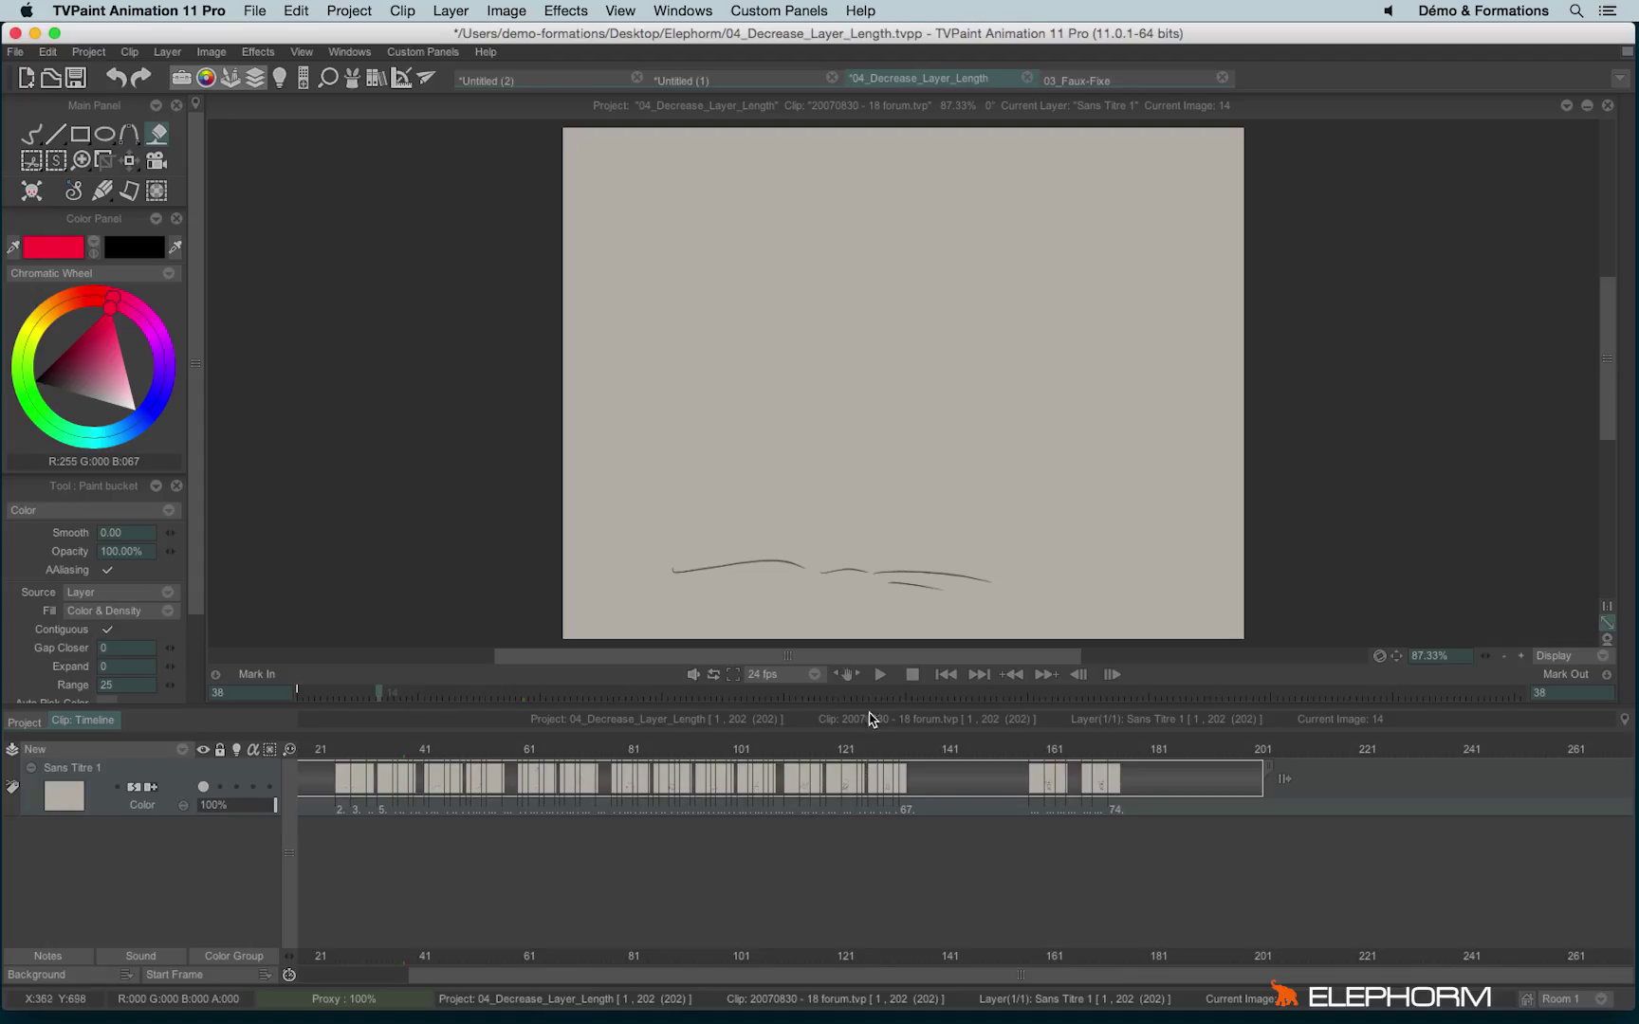
click(879, 675)
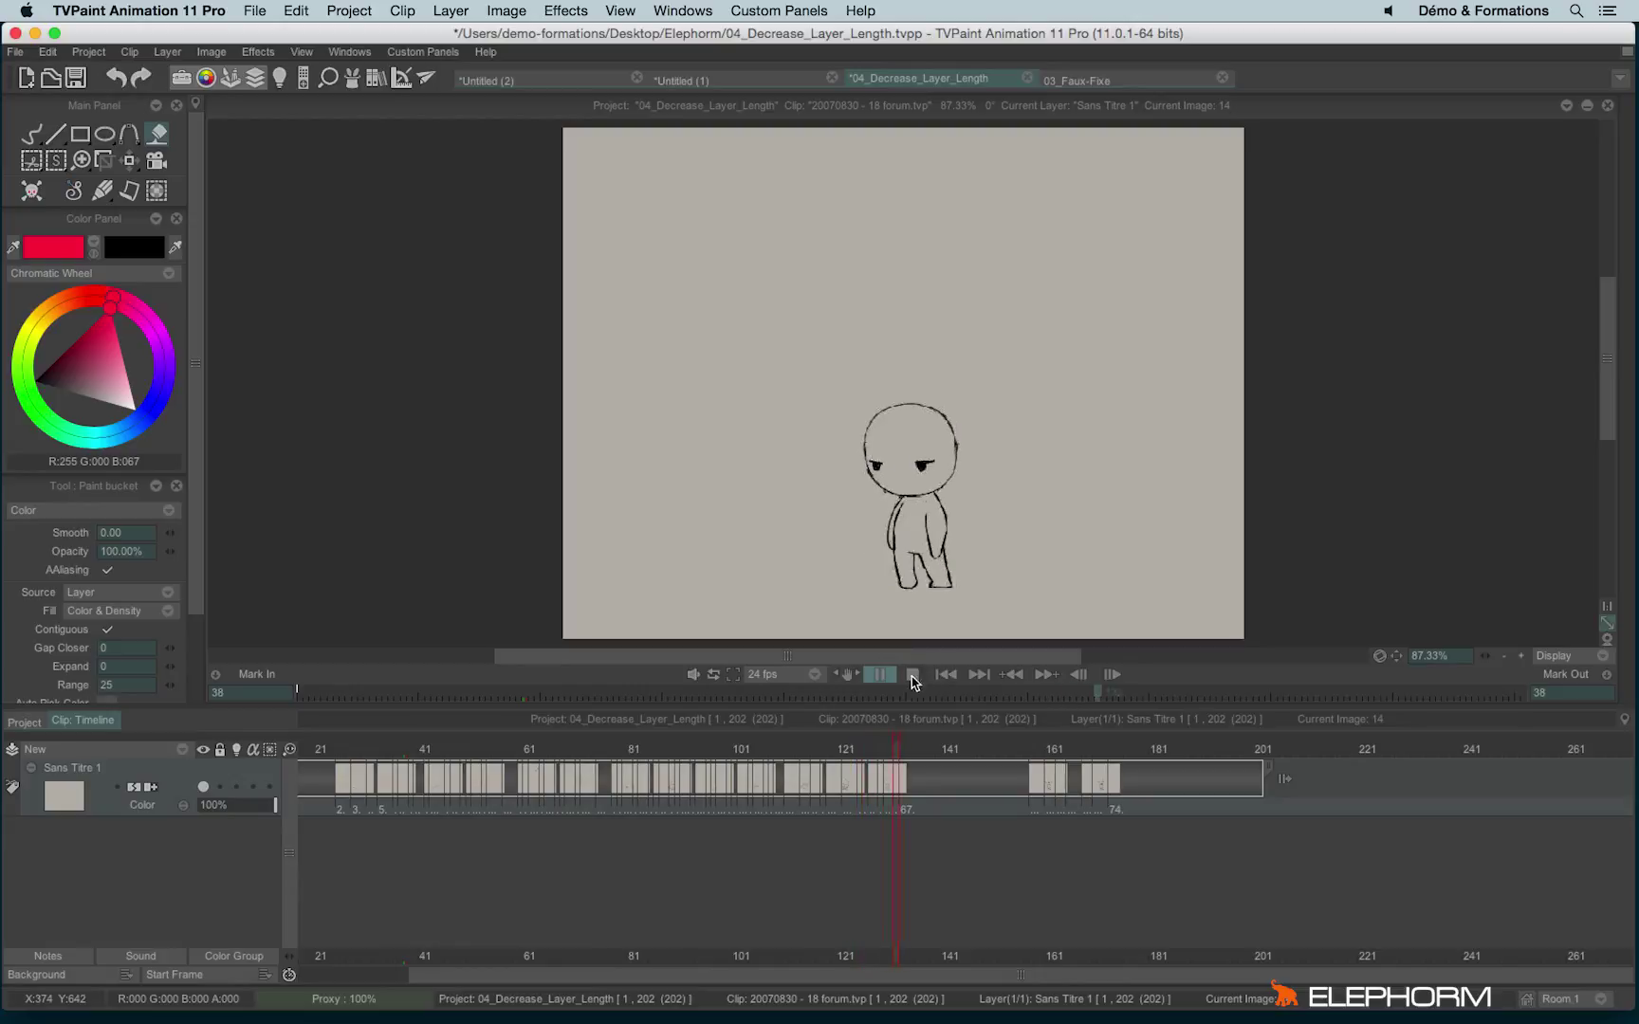
click(913, 675)
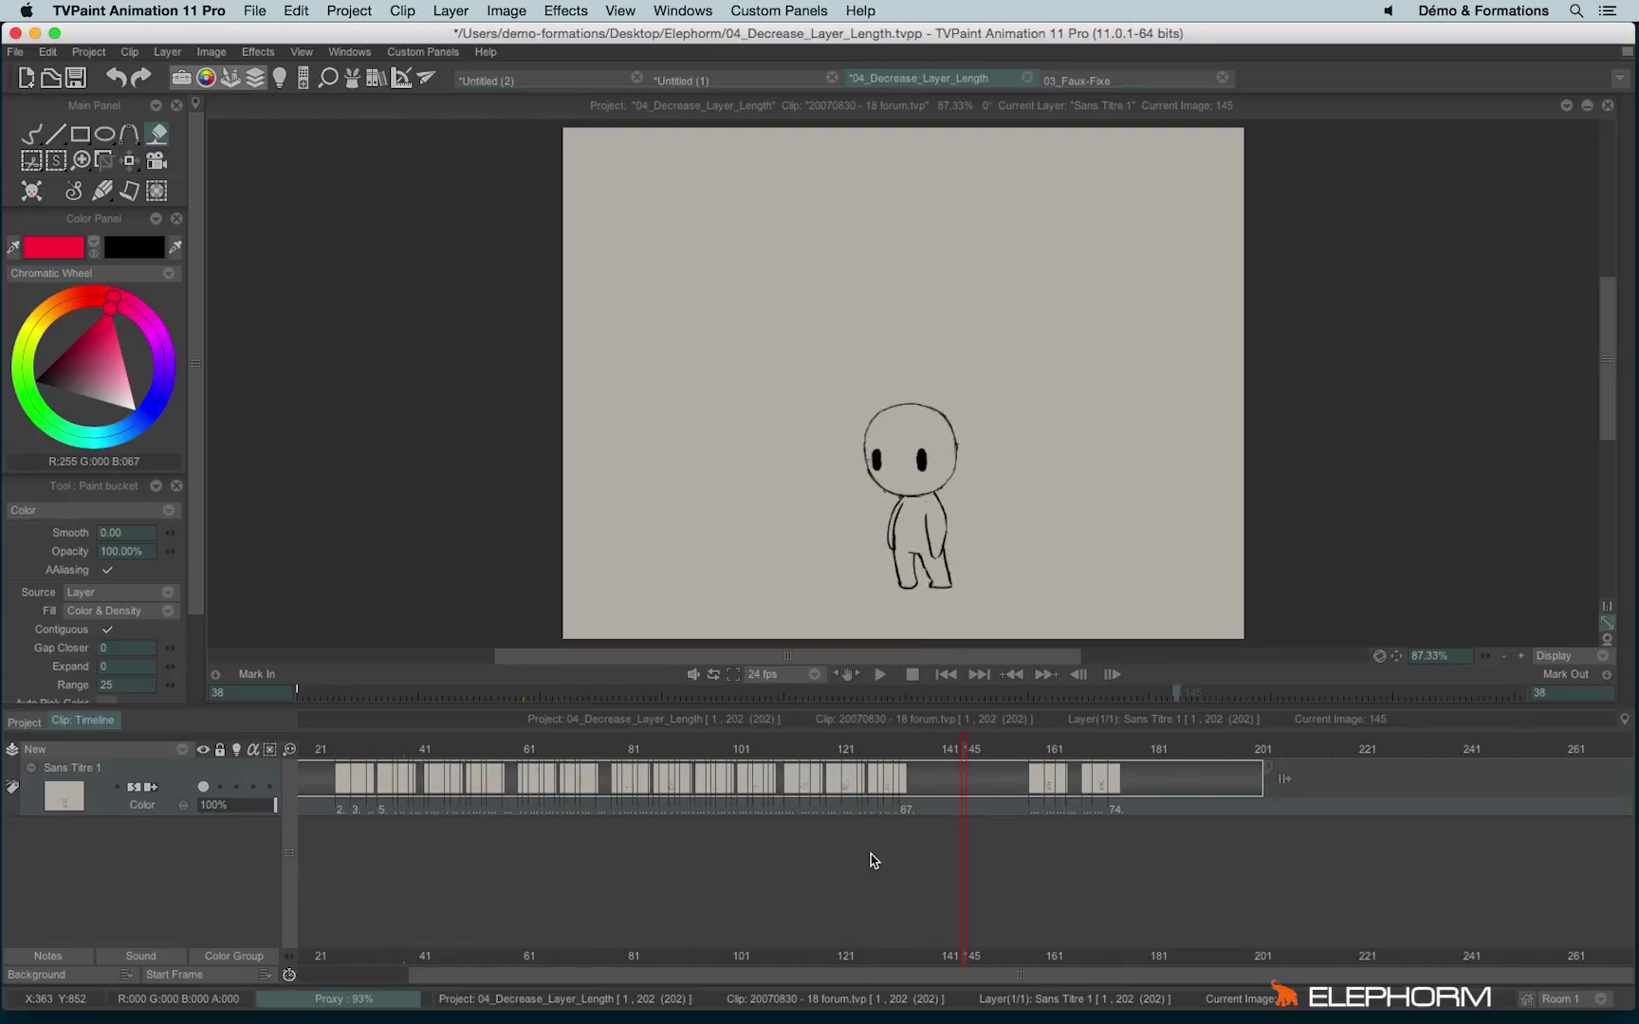
Undo the stretch, shrink the character layer to 64 frames, check frame 57, then undo
key(Home)
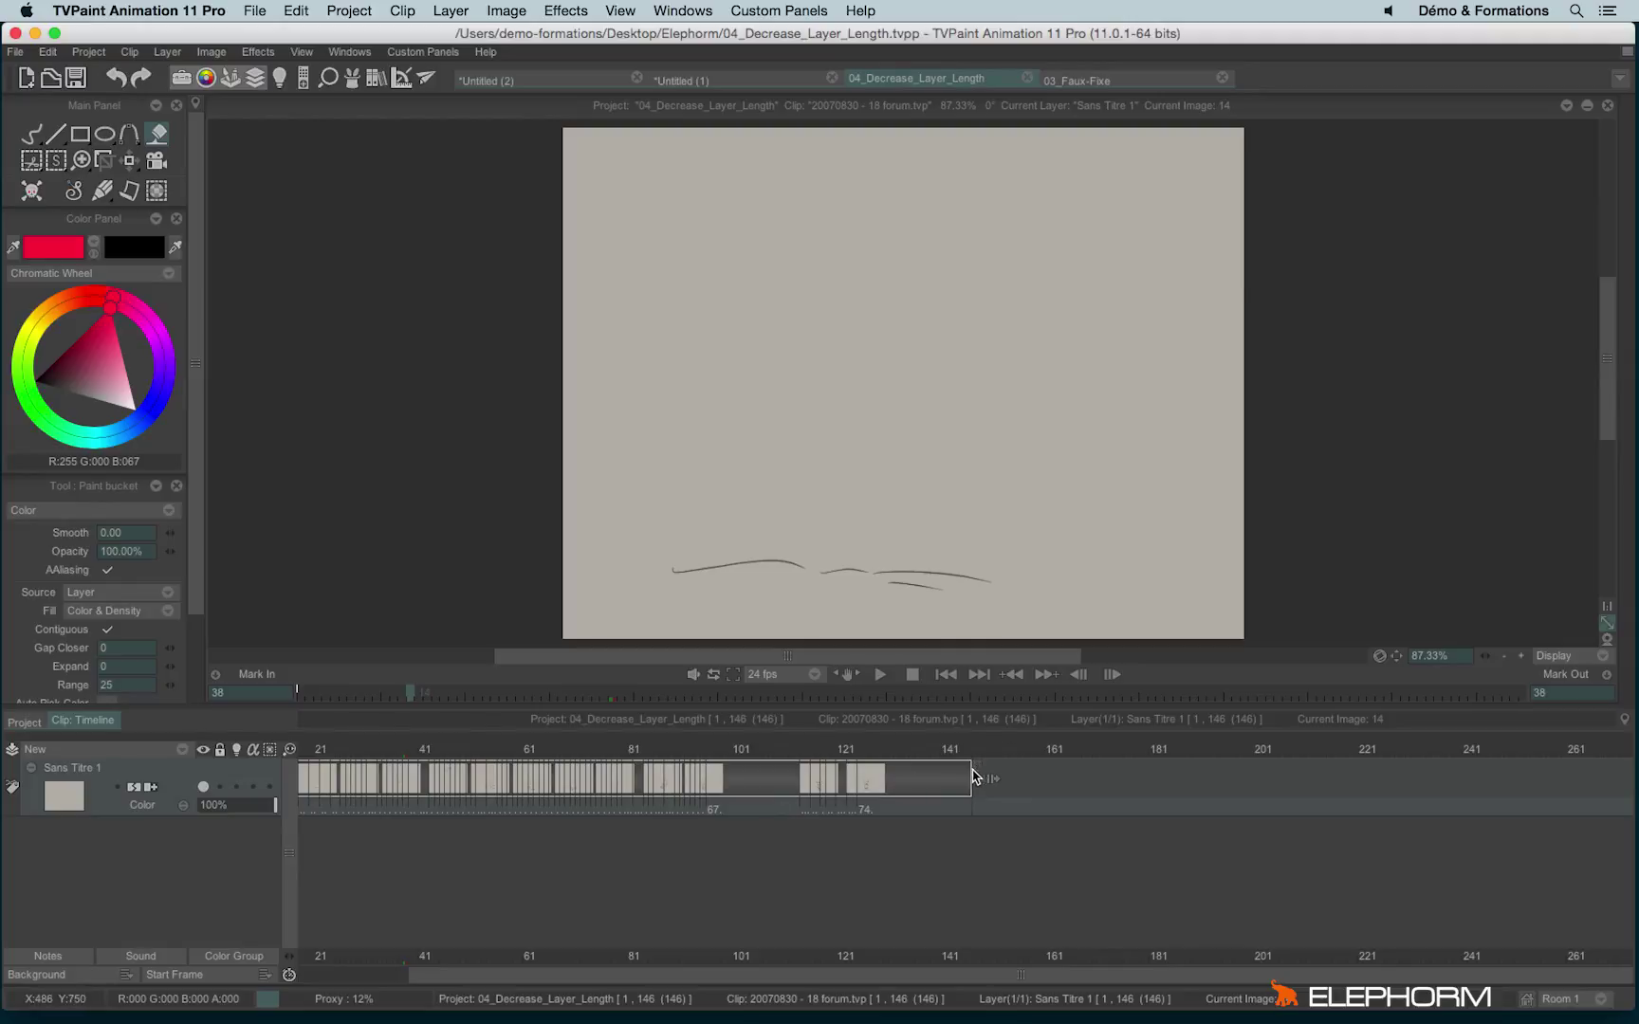
drag(974, 778, 561, 880)
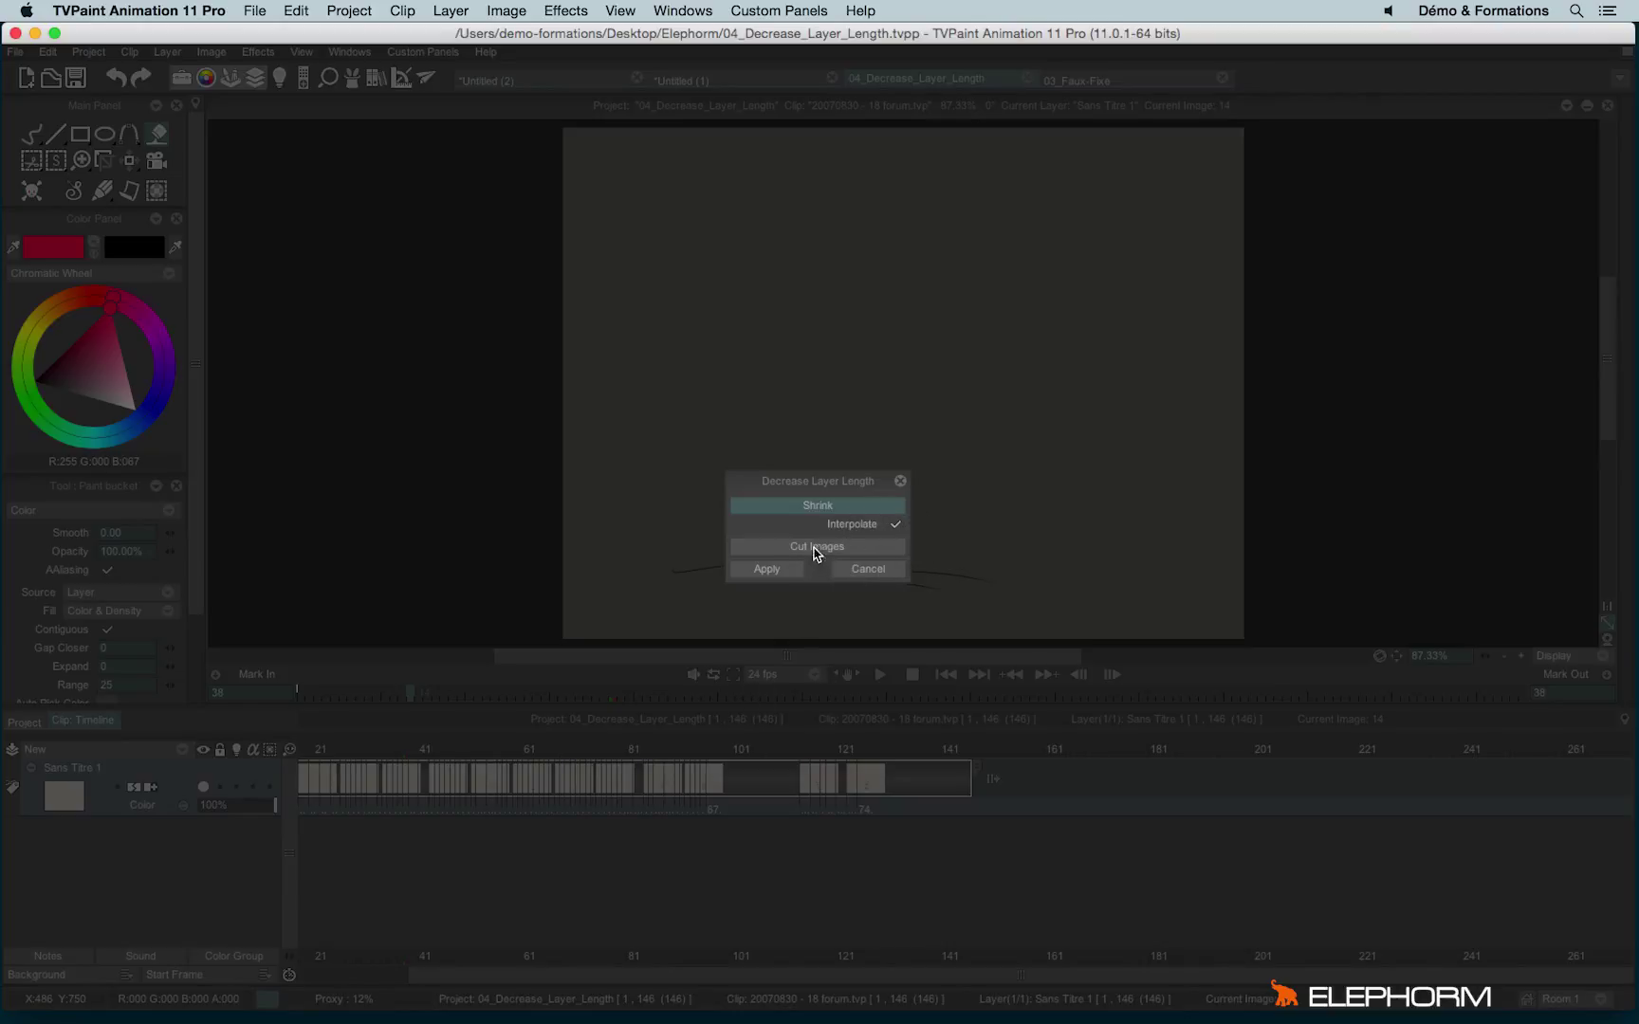
click(767, 570)
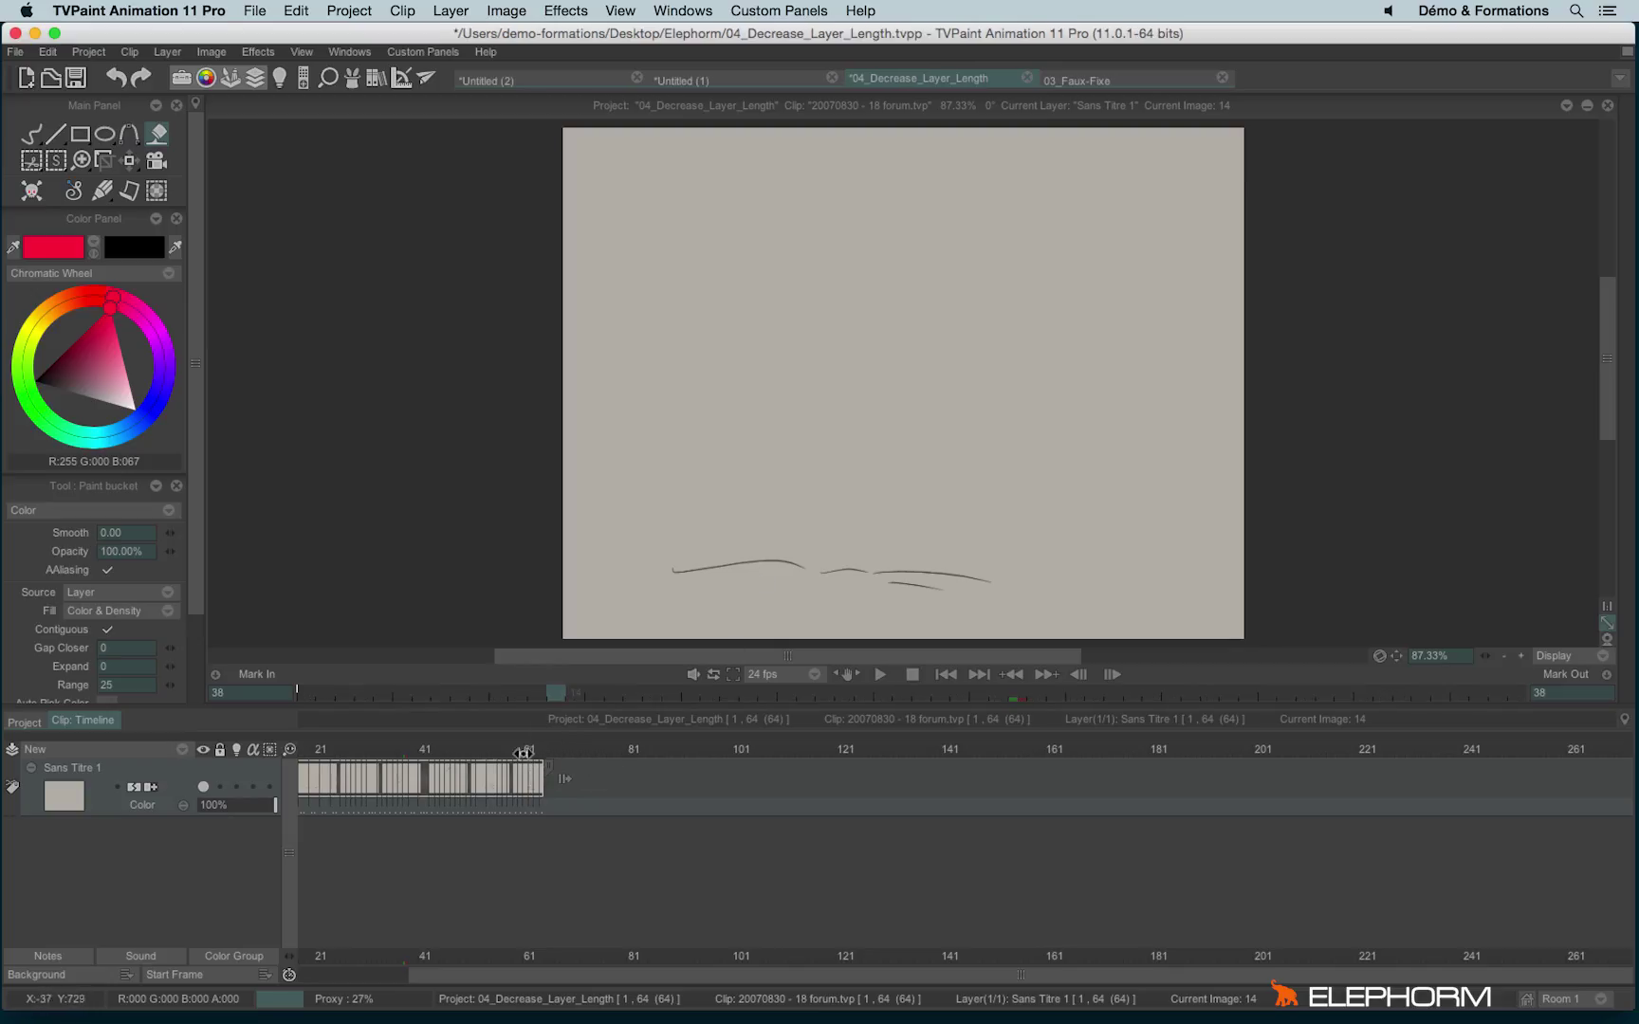
drag(385, 749, 731, 751)
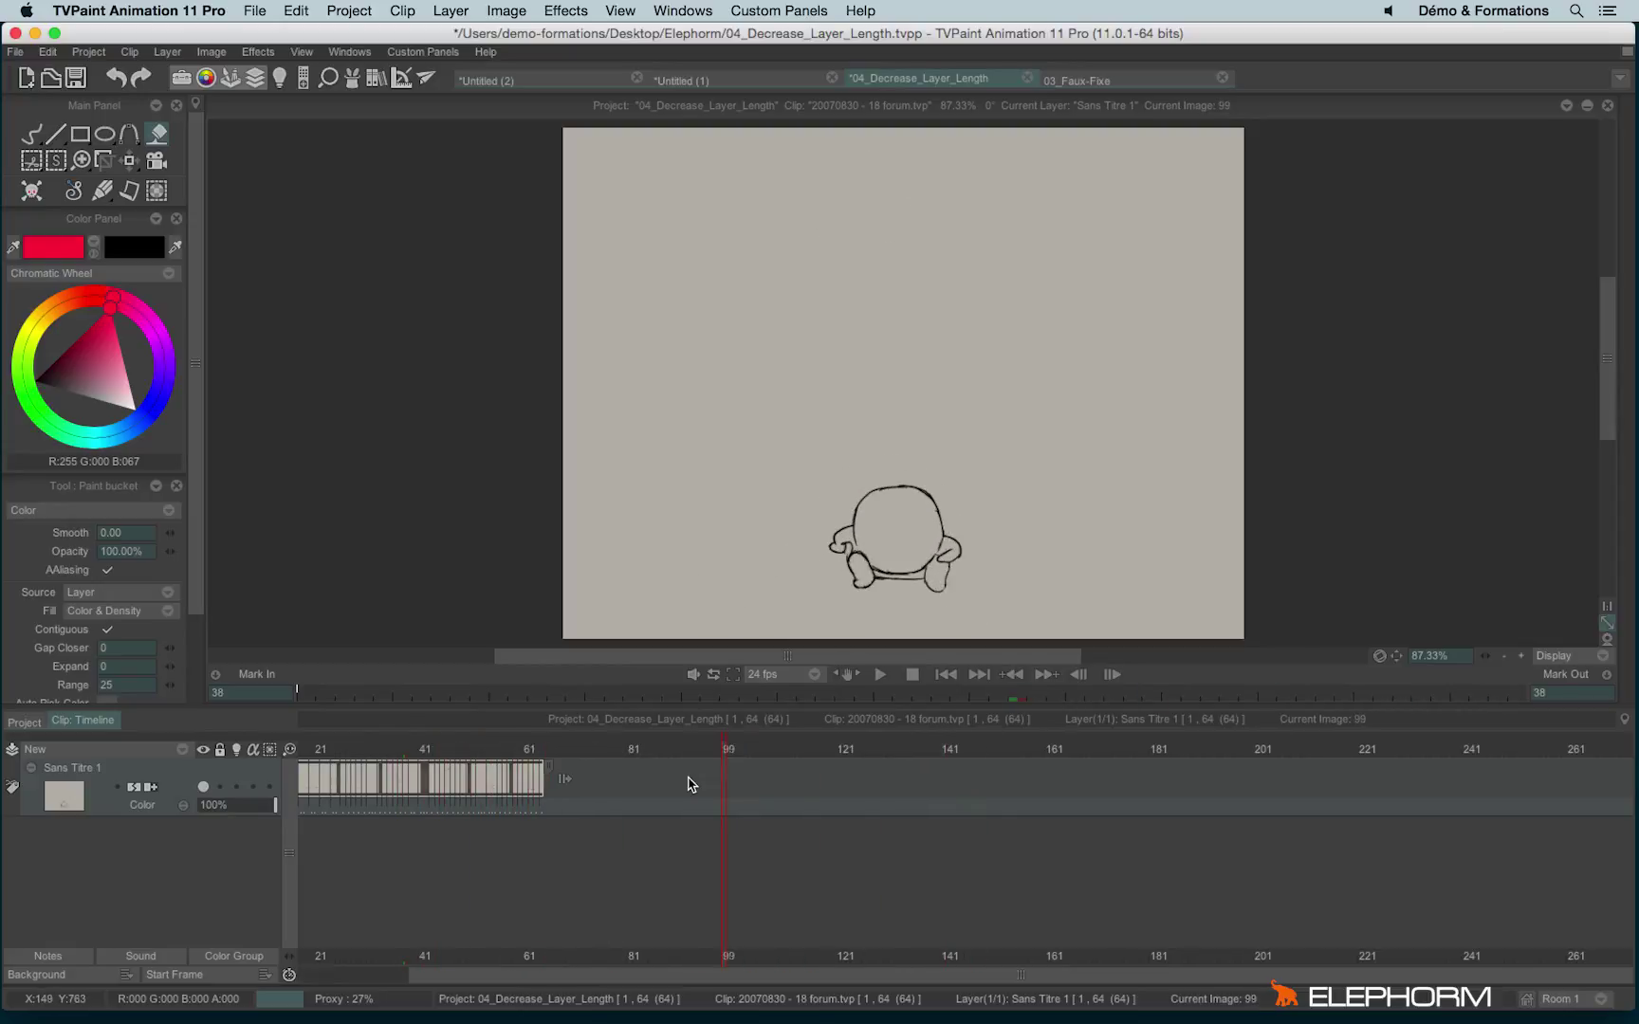
key(ctrl+z)
Shrink the character layer to 35 frames with the Shrink option and scrub through it
drag(955, 773, 393, 787)
click(830, 504)
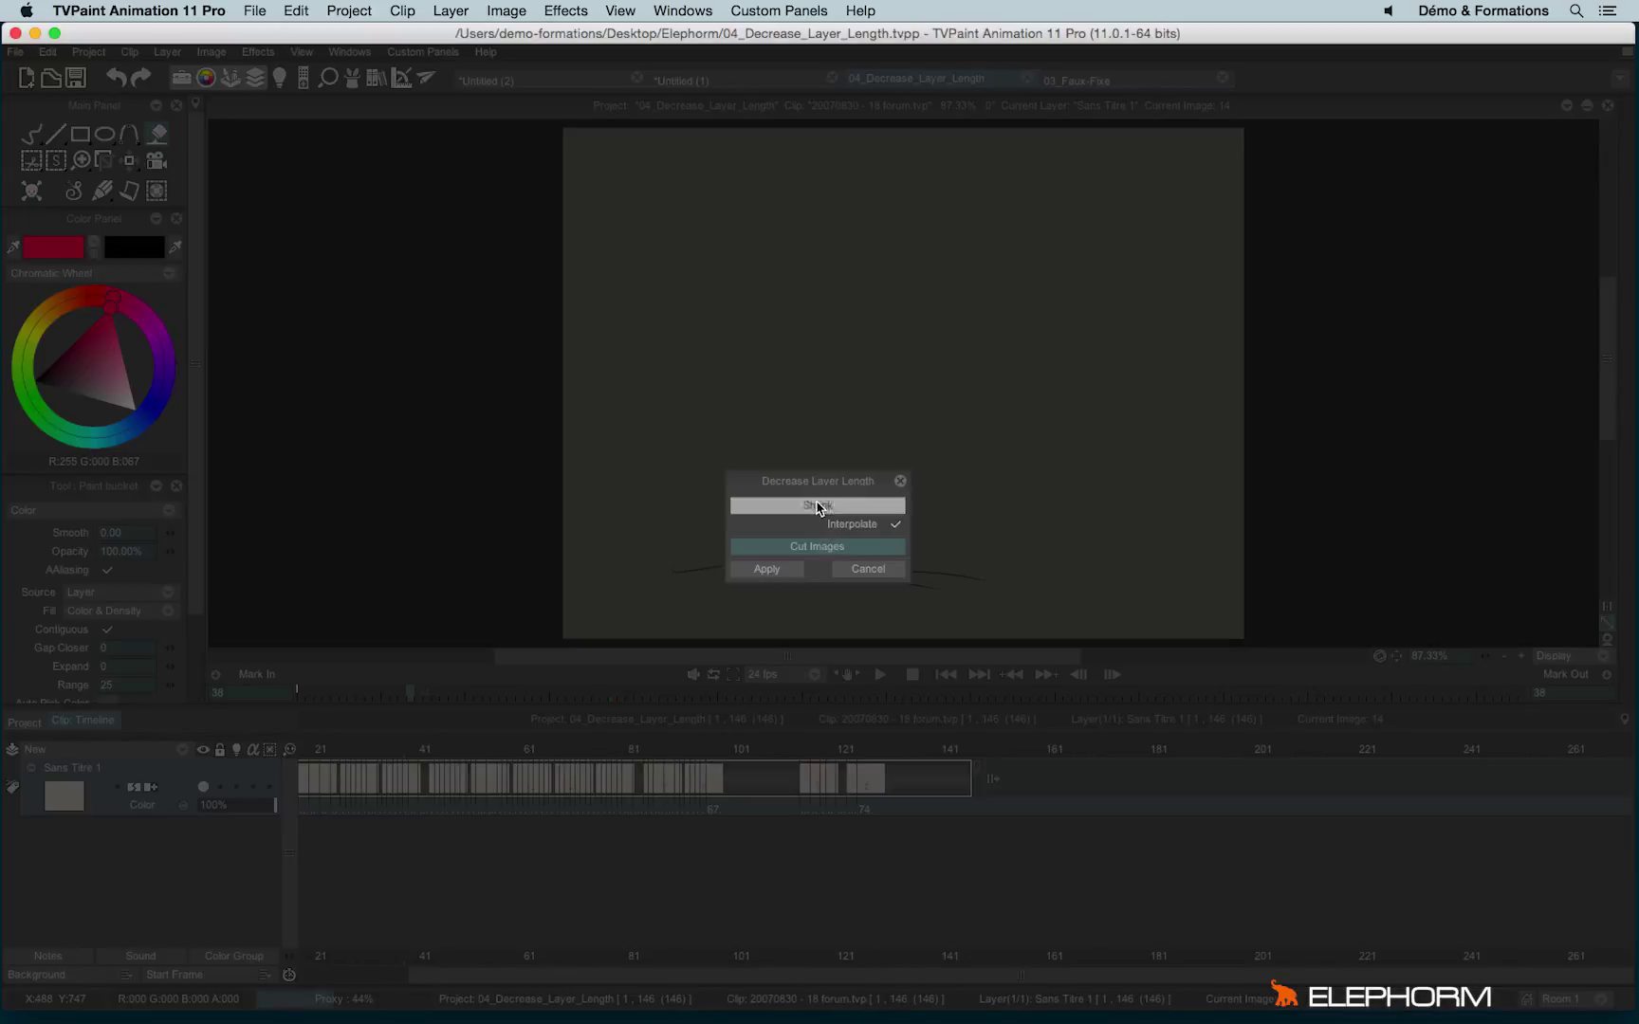
click(768, 570)
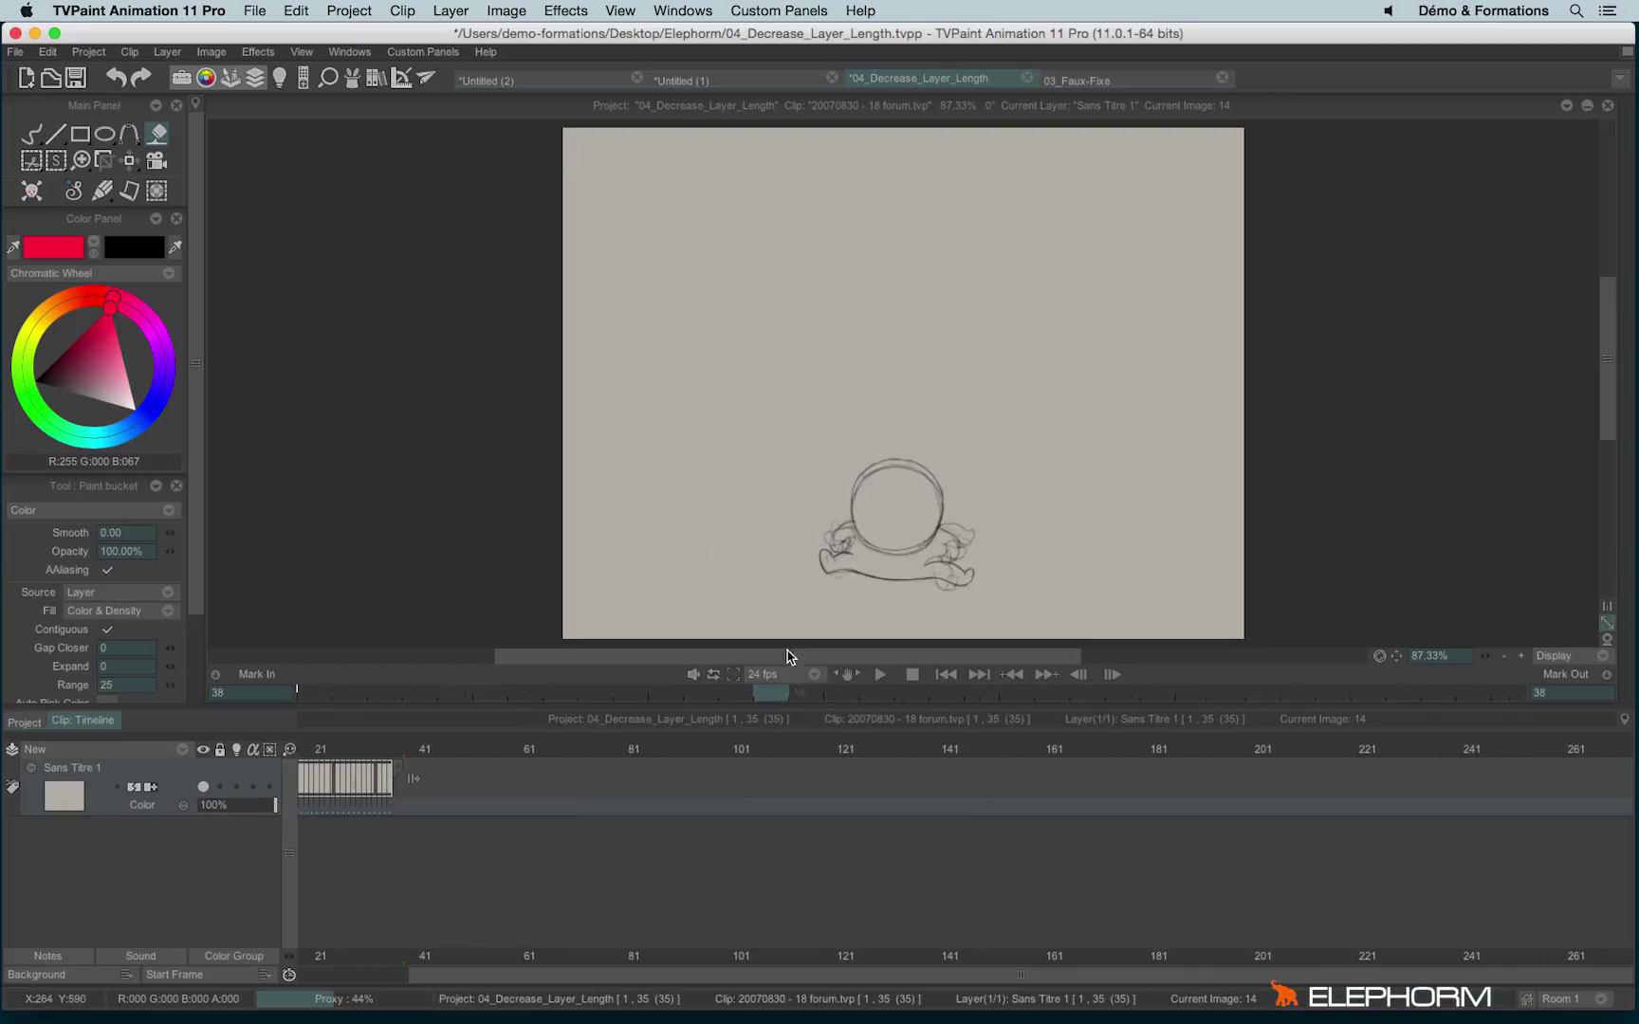
drag(608, 976, 551, 976)
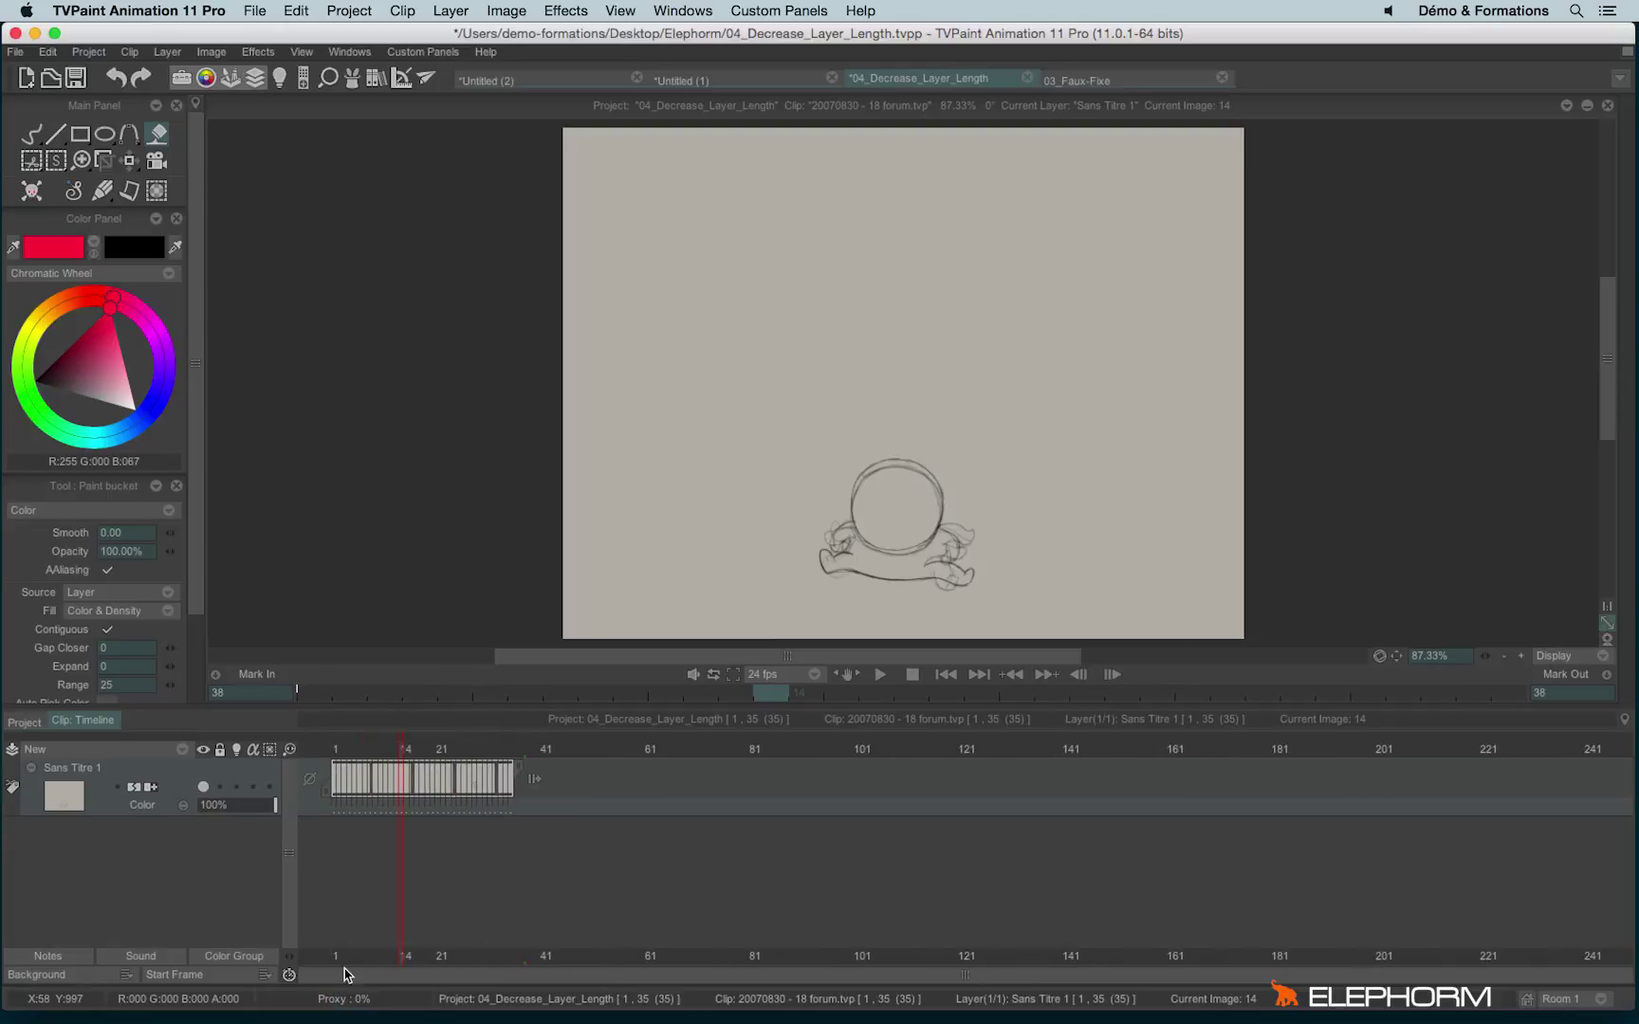
click(351, 751)
mouse_move(351, 750)
mouse_down()
mouse_move(457, 755)
mouse_move(436, 756)
mouse_up()
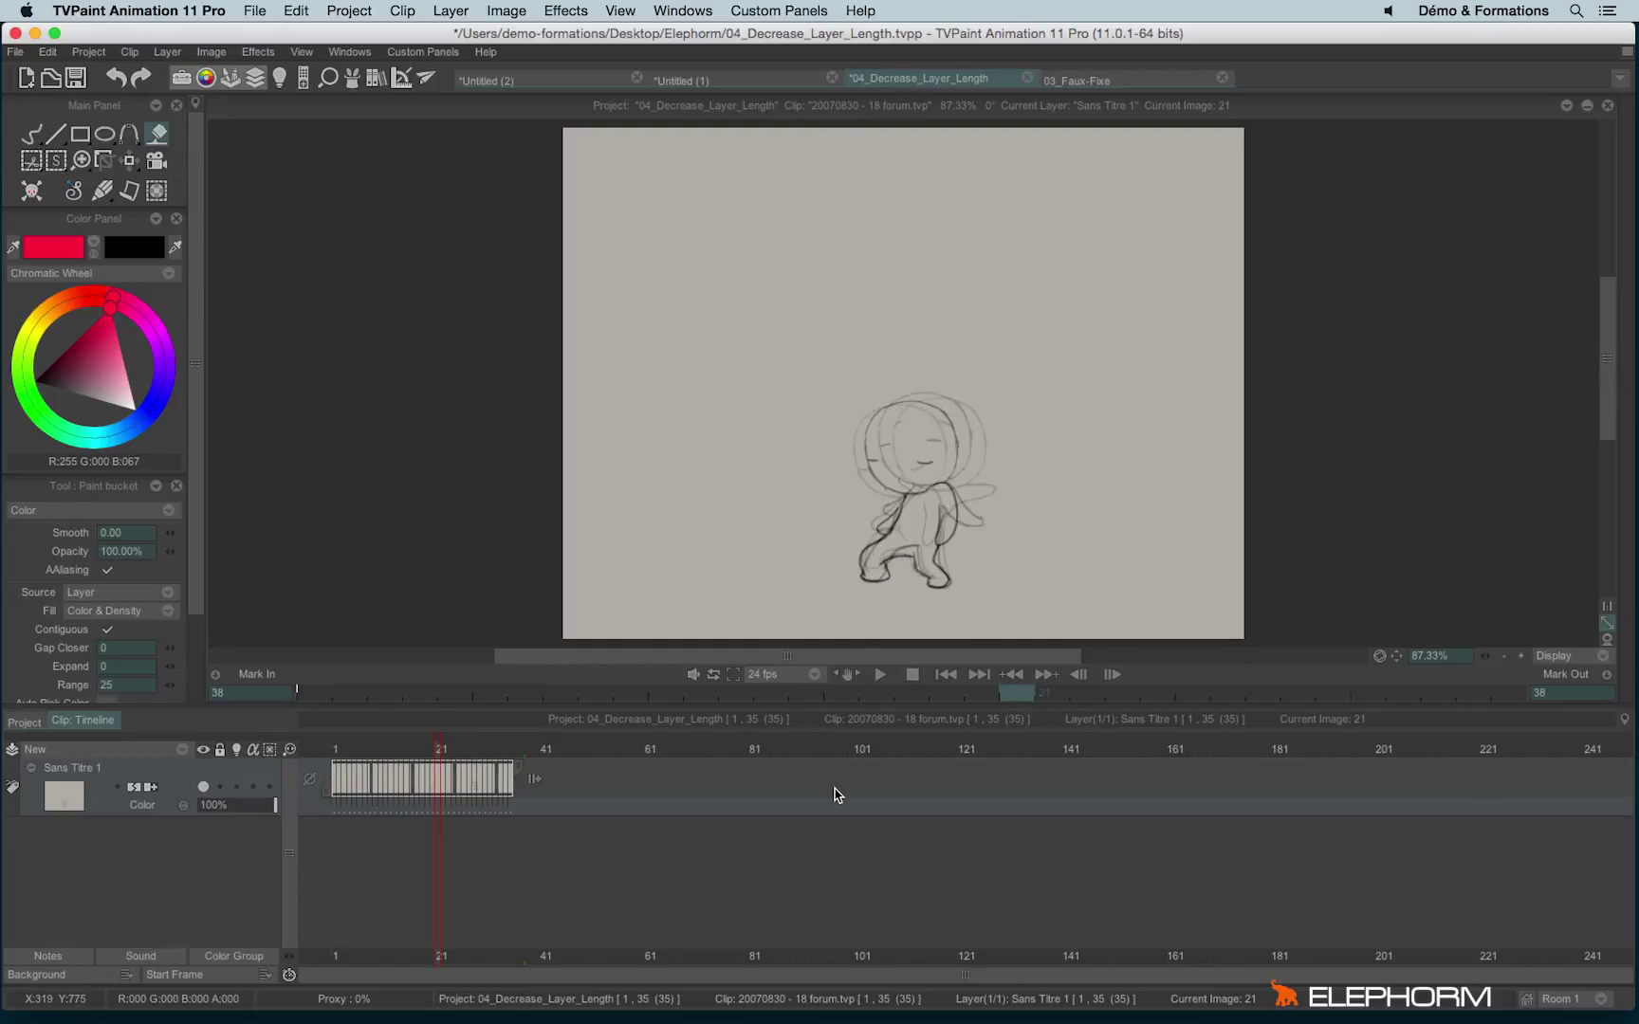
key(super+z)
key(super+z)
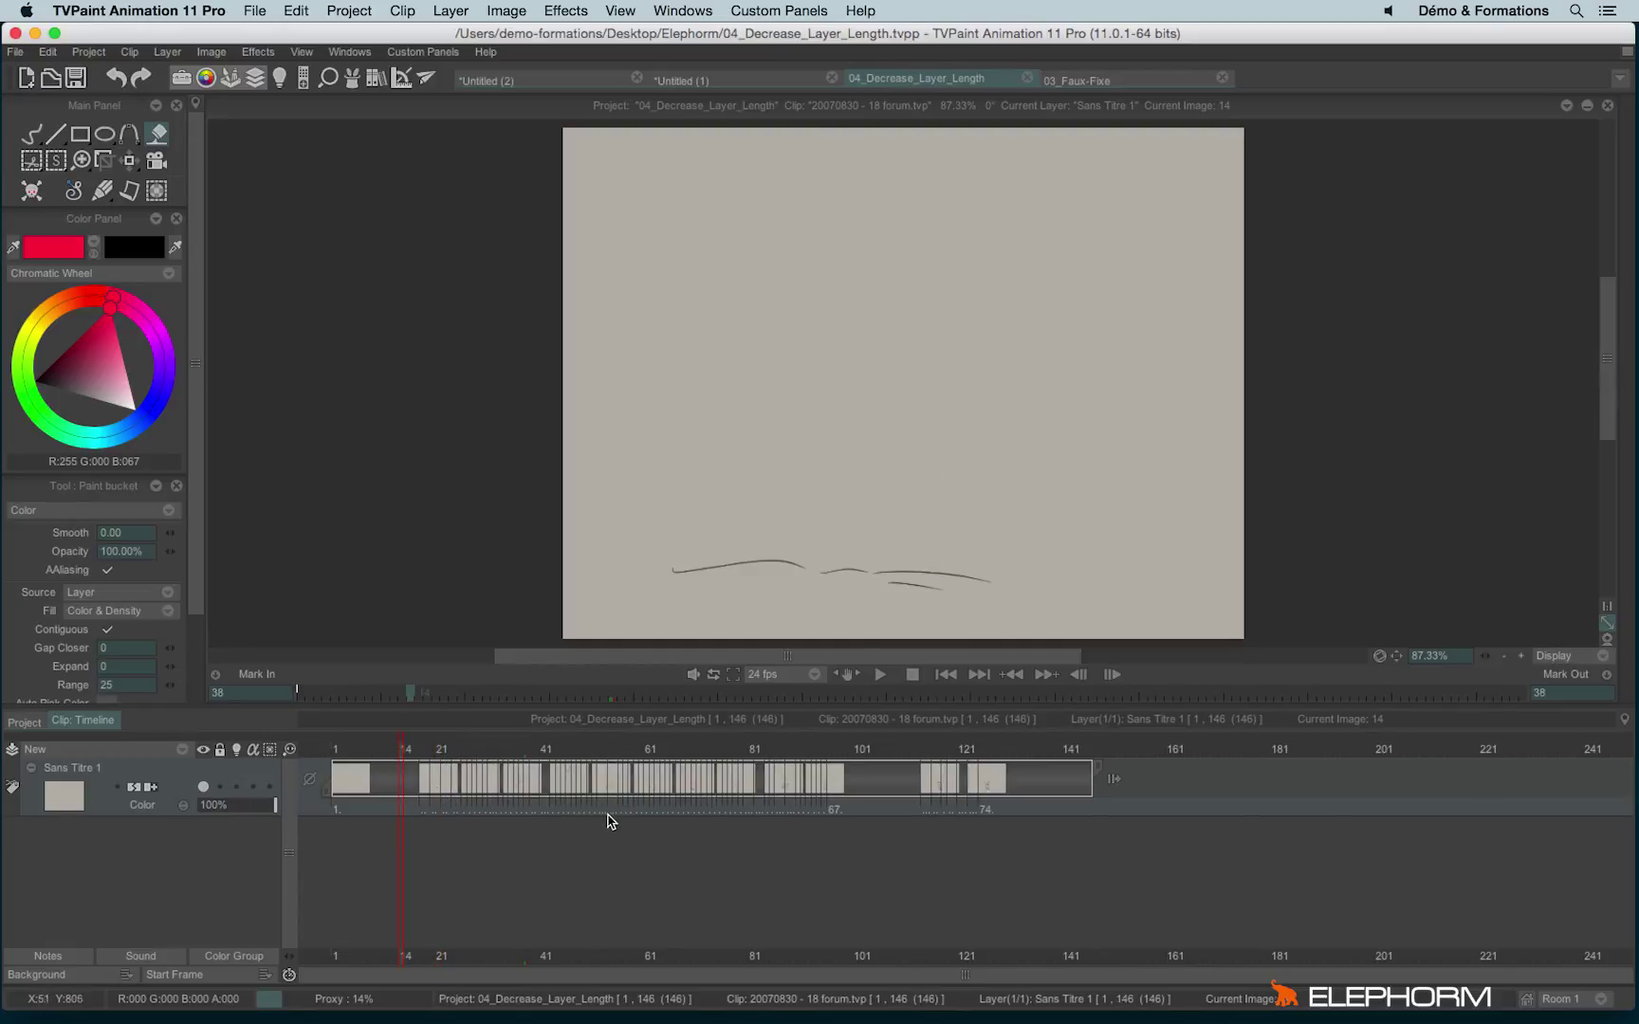
drag(1090, 776, 654, 796)
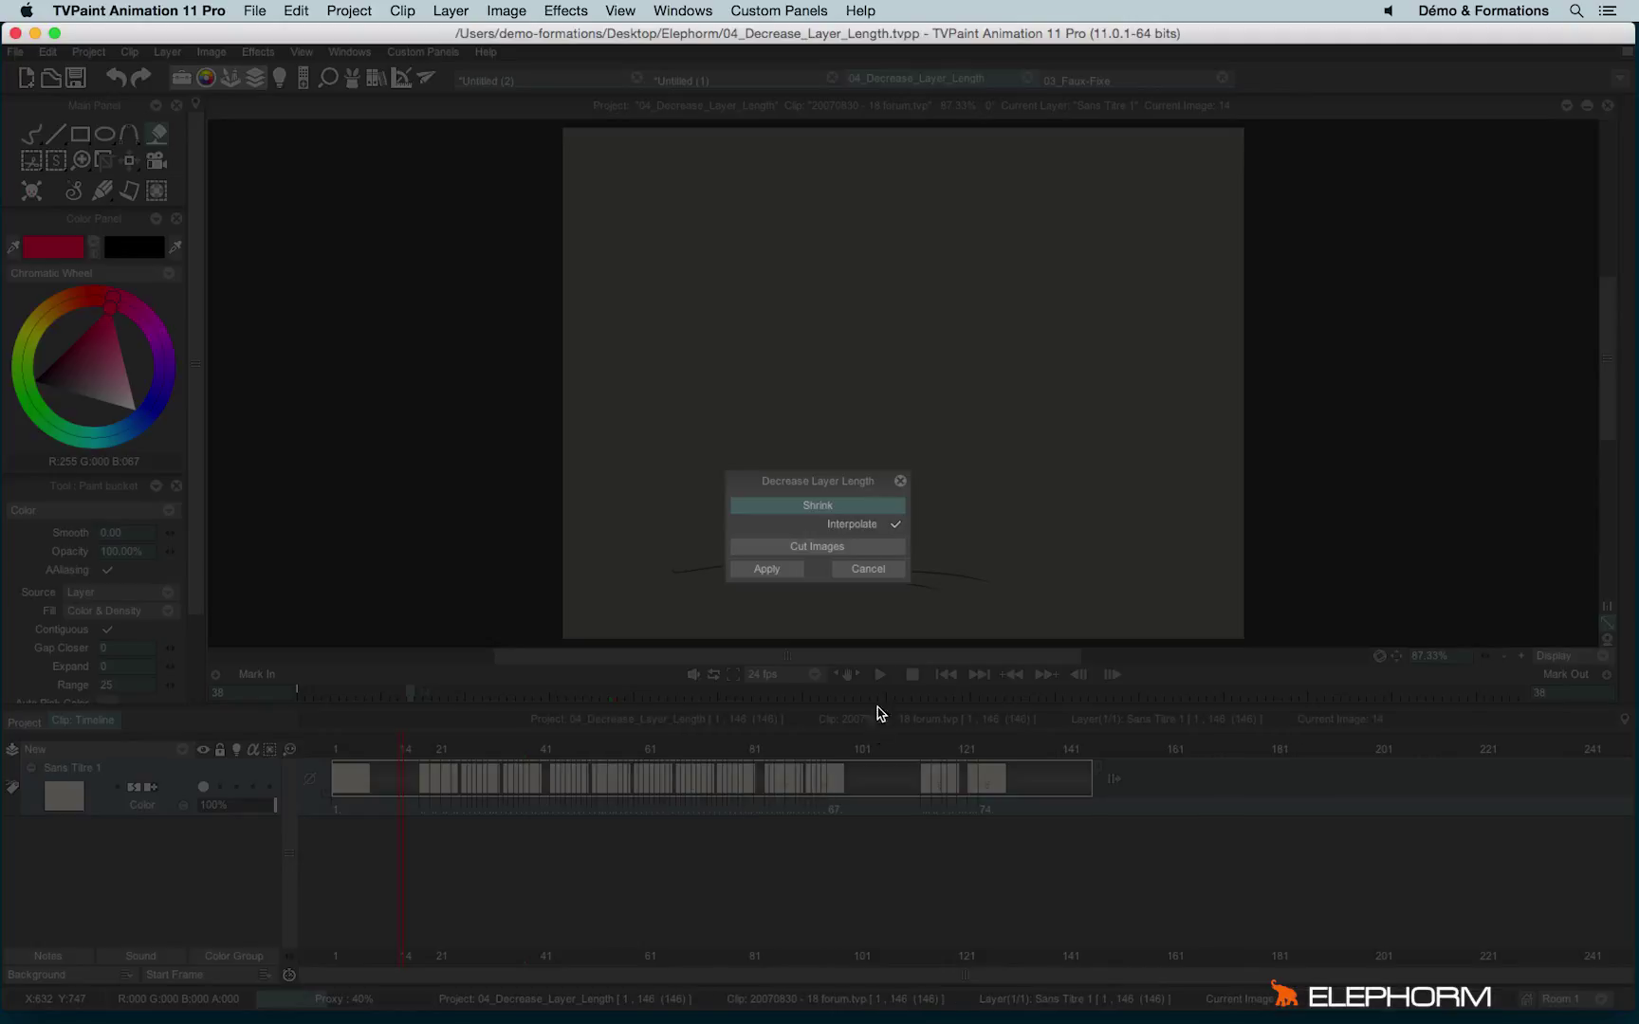
click(769, 573)
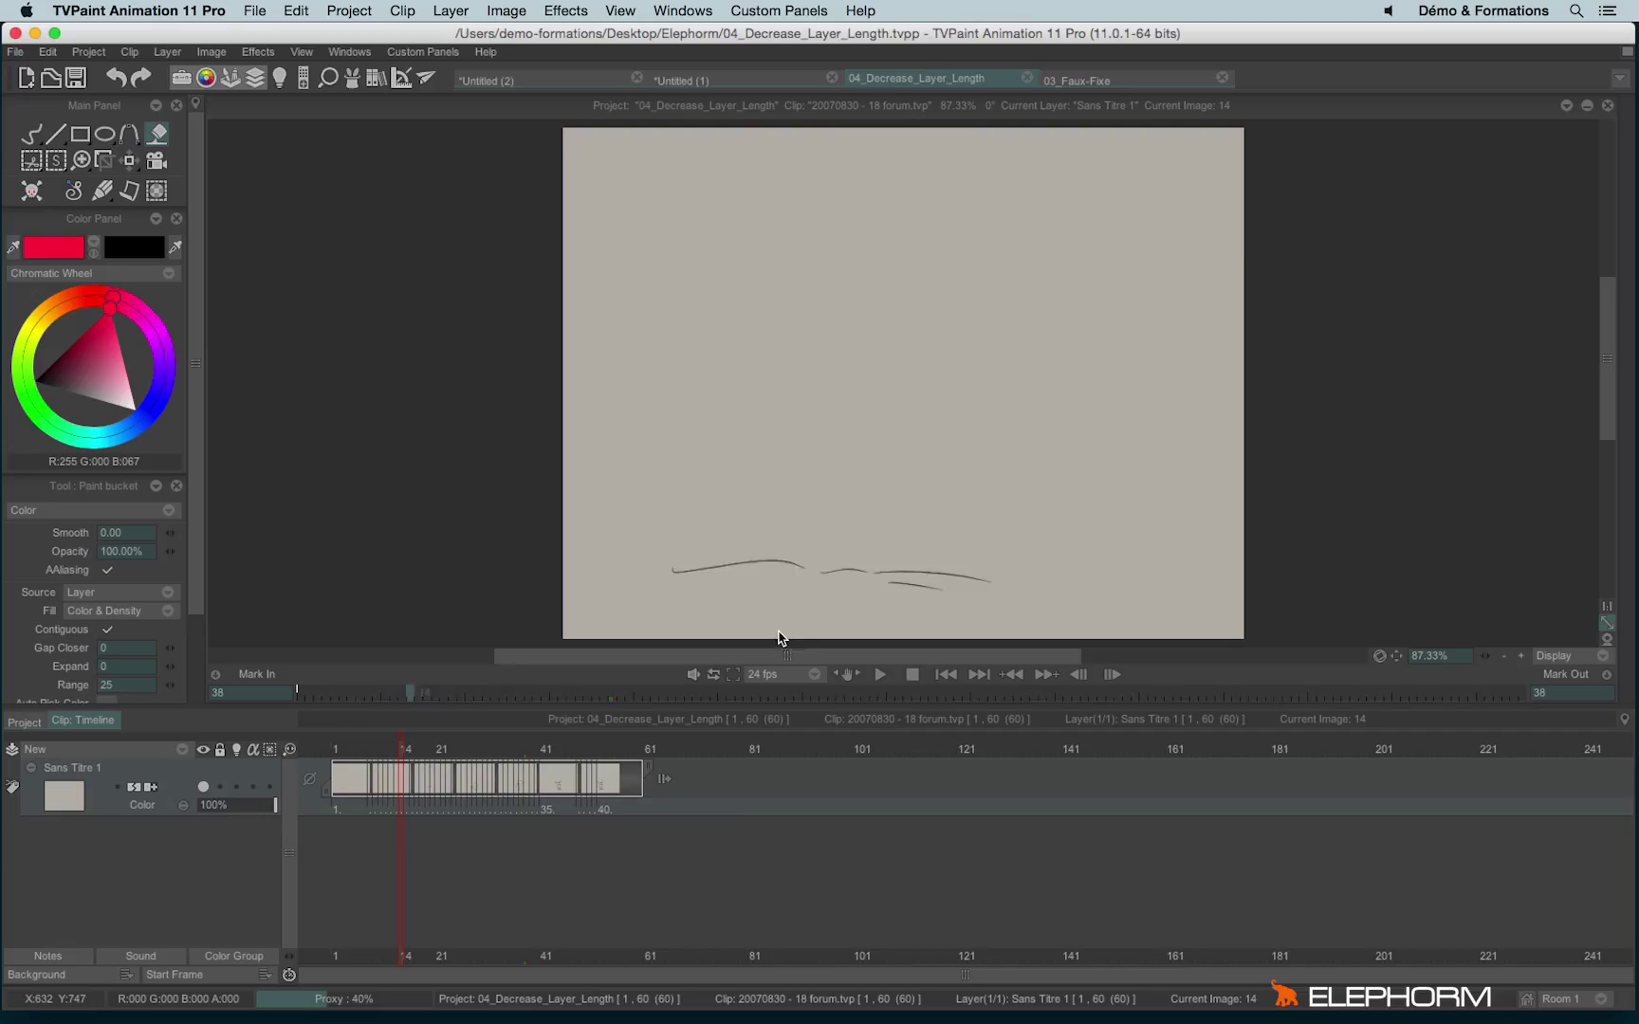
click(878, 676)
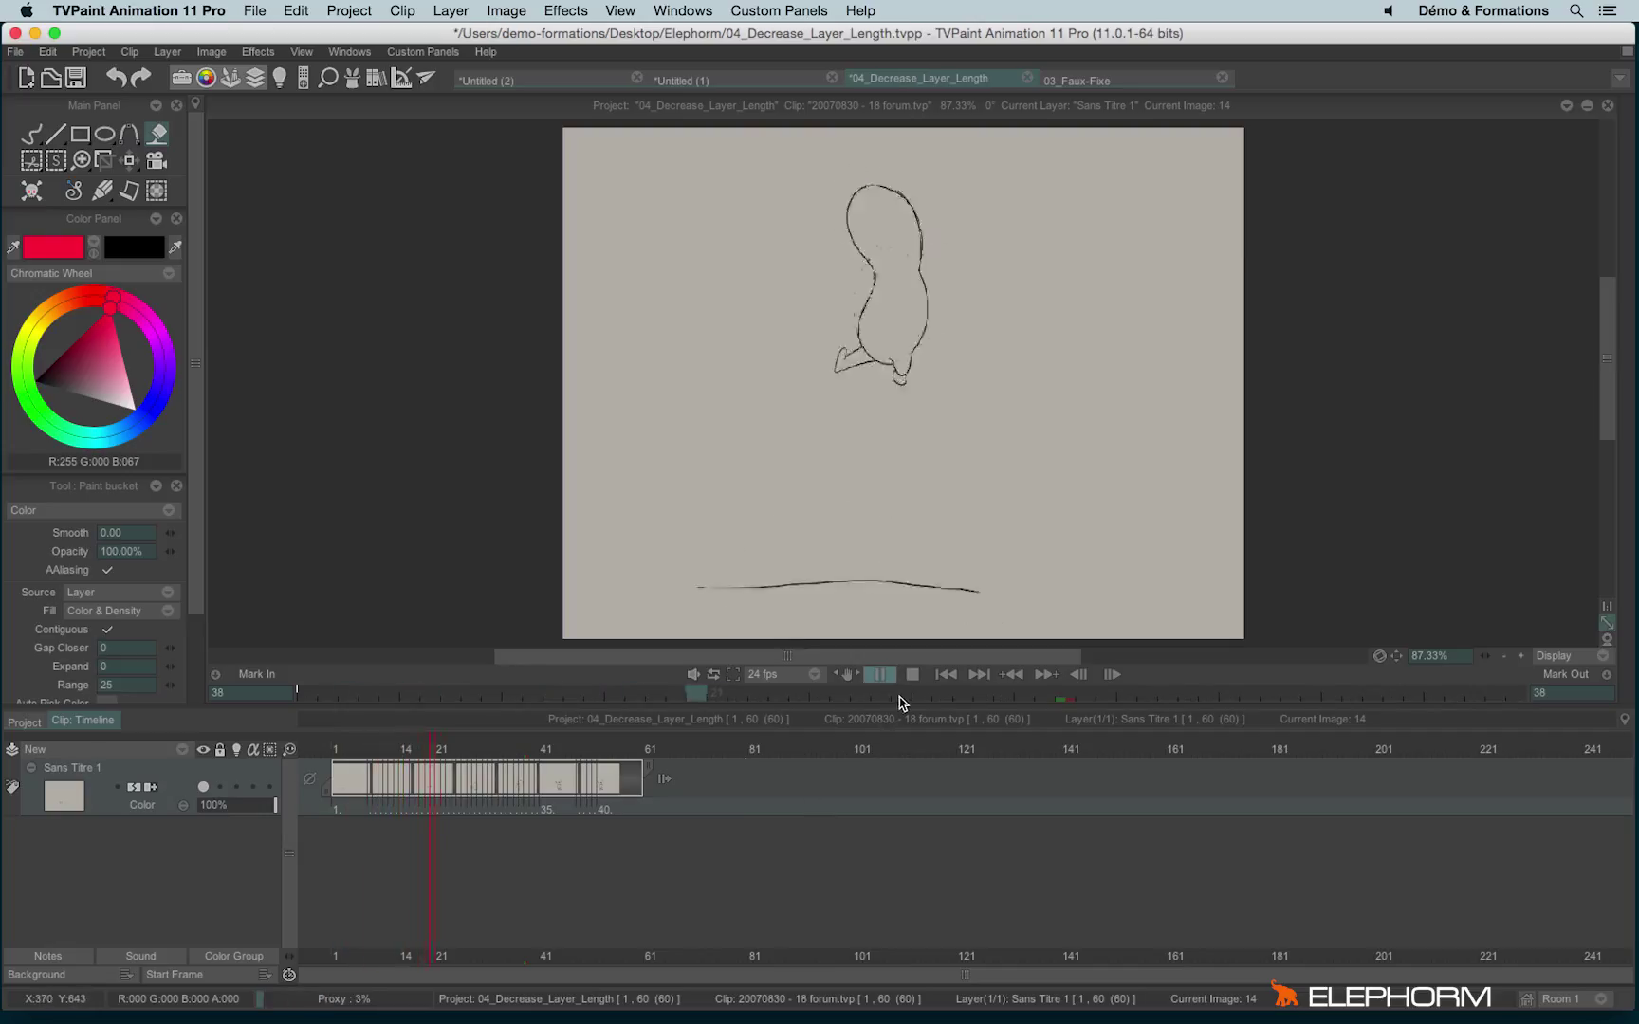
click(912, 675)
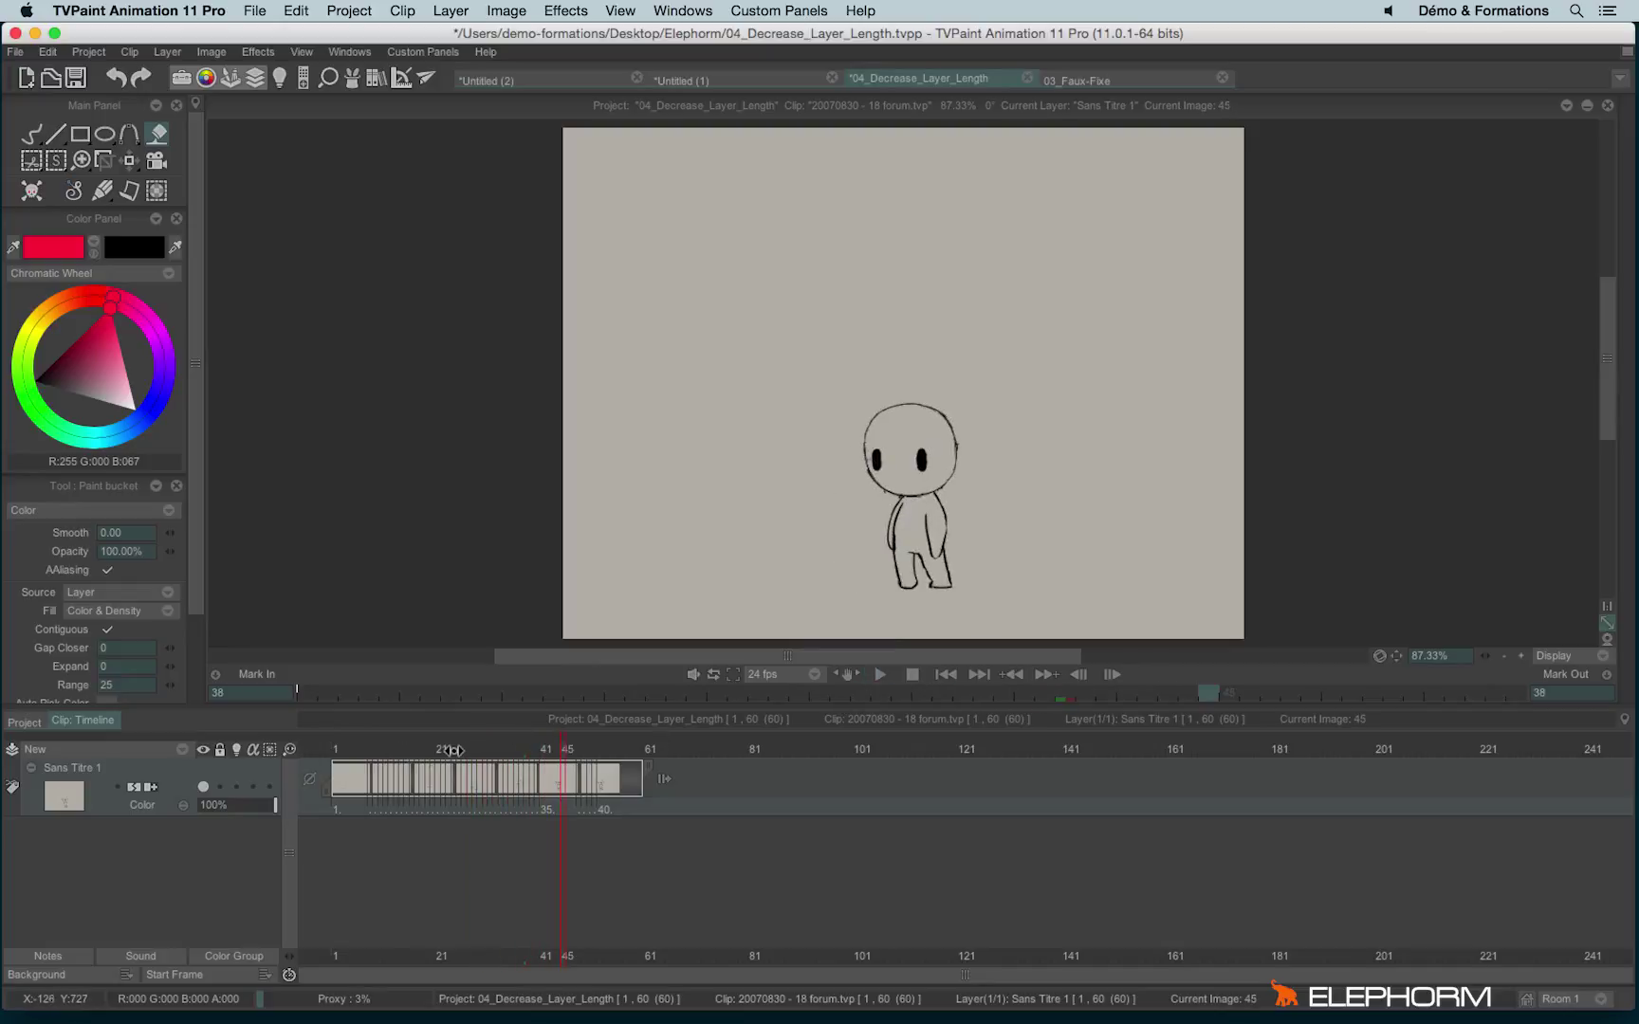
mouse_move(556, 749)
mouse_down()
mouse_move(494, 750)
mouse_move(534, 751)
mouse_up()
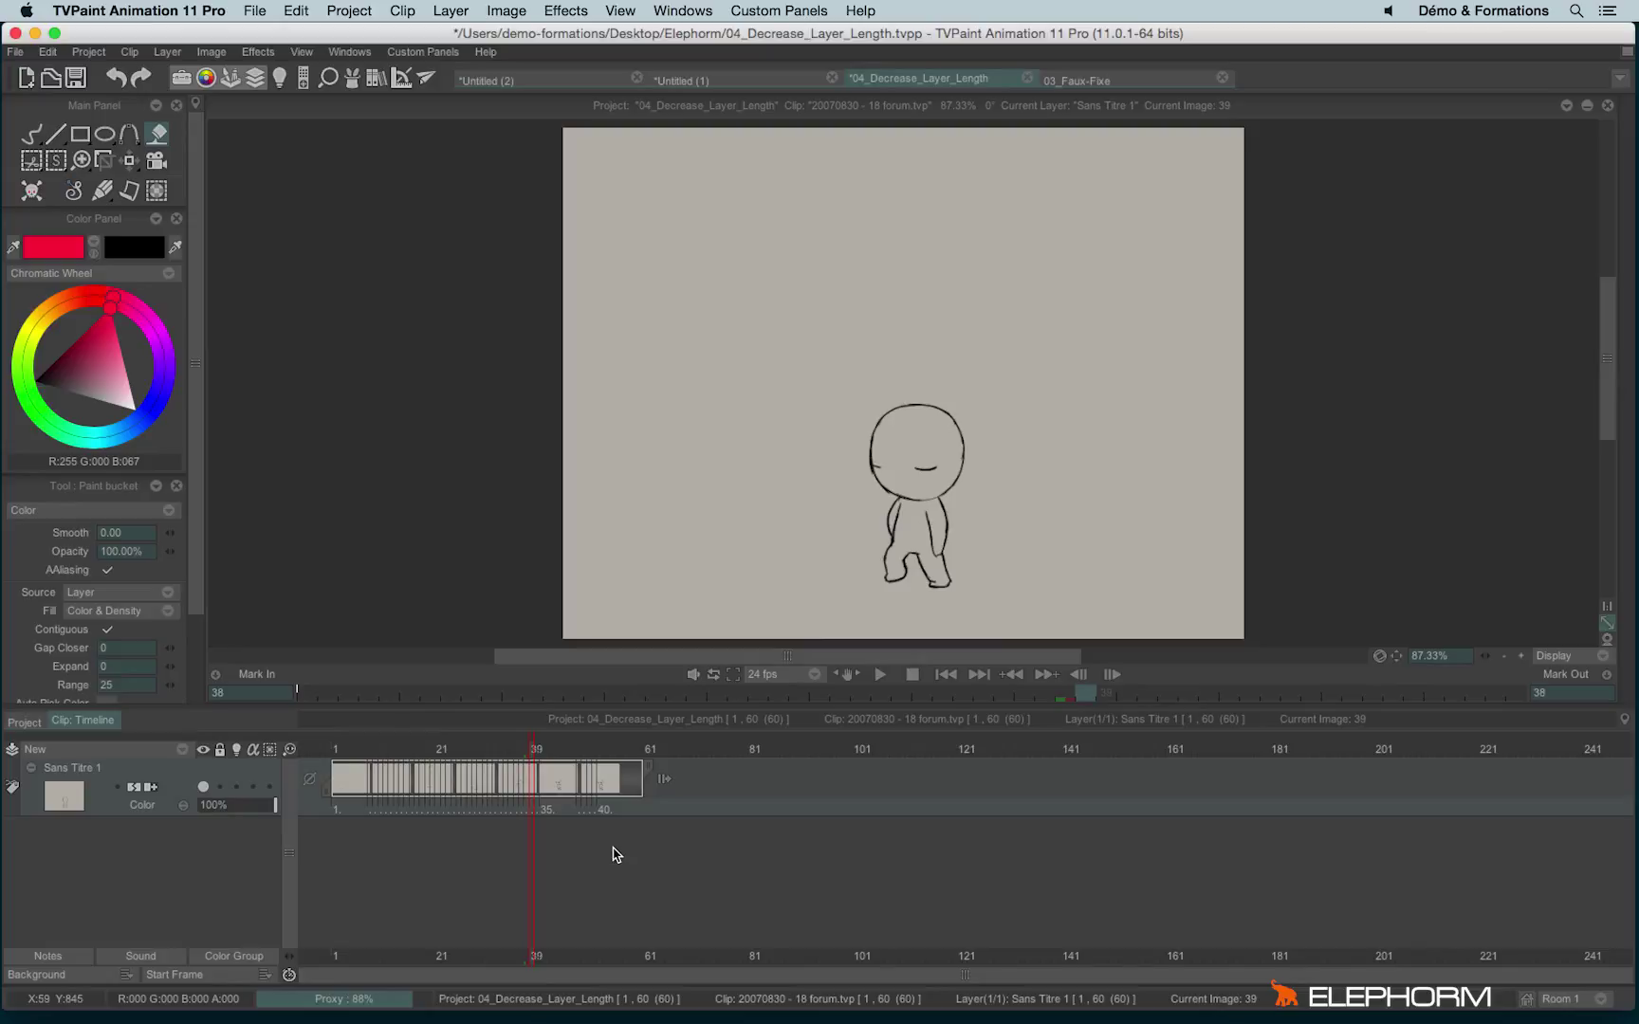
scroll(650, 788, up, 5)
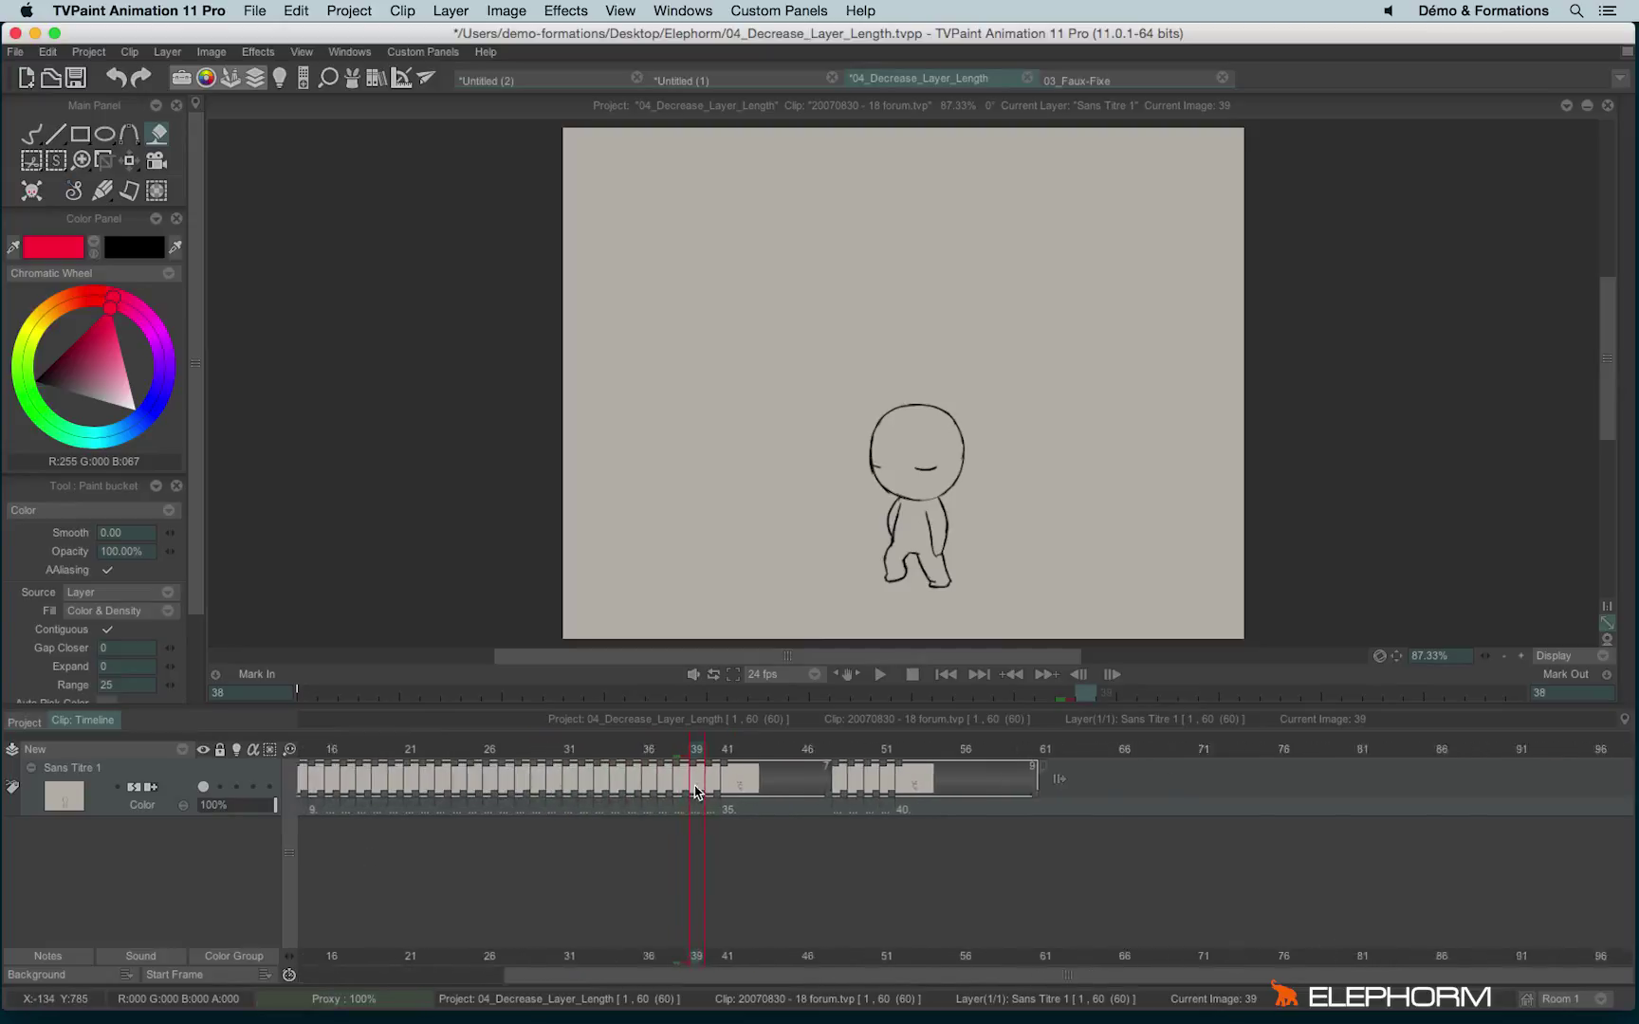
click(595, 753)
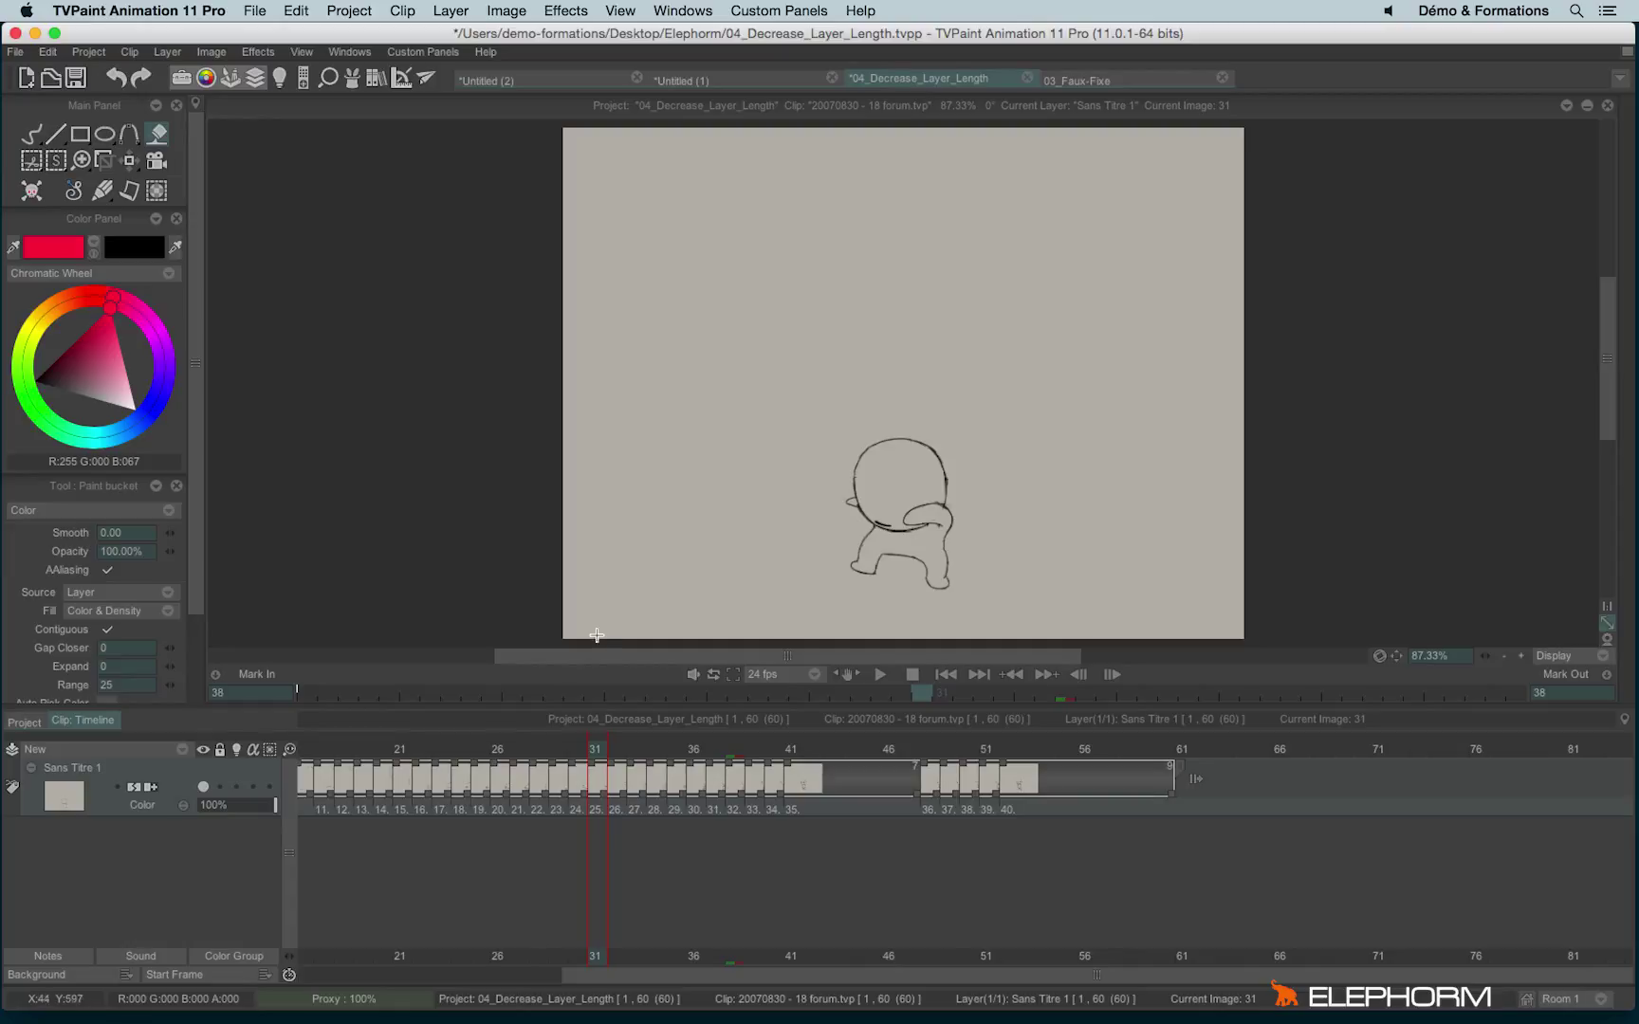
scroll(724, 863, down, 5)
scroll(538, 900, up, 1)
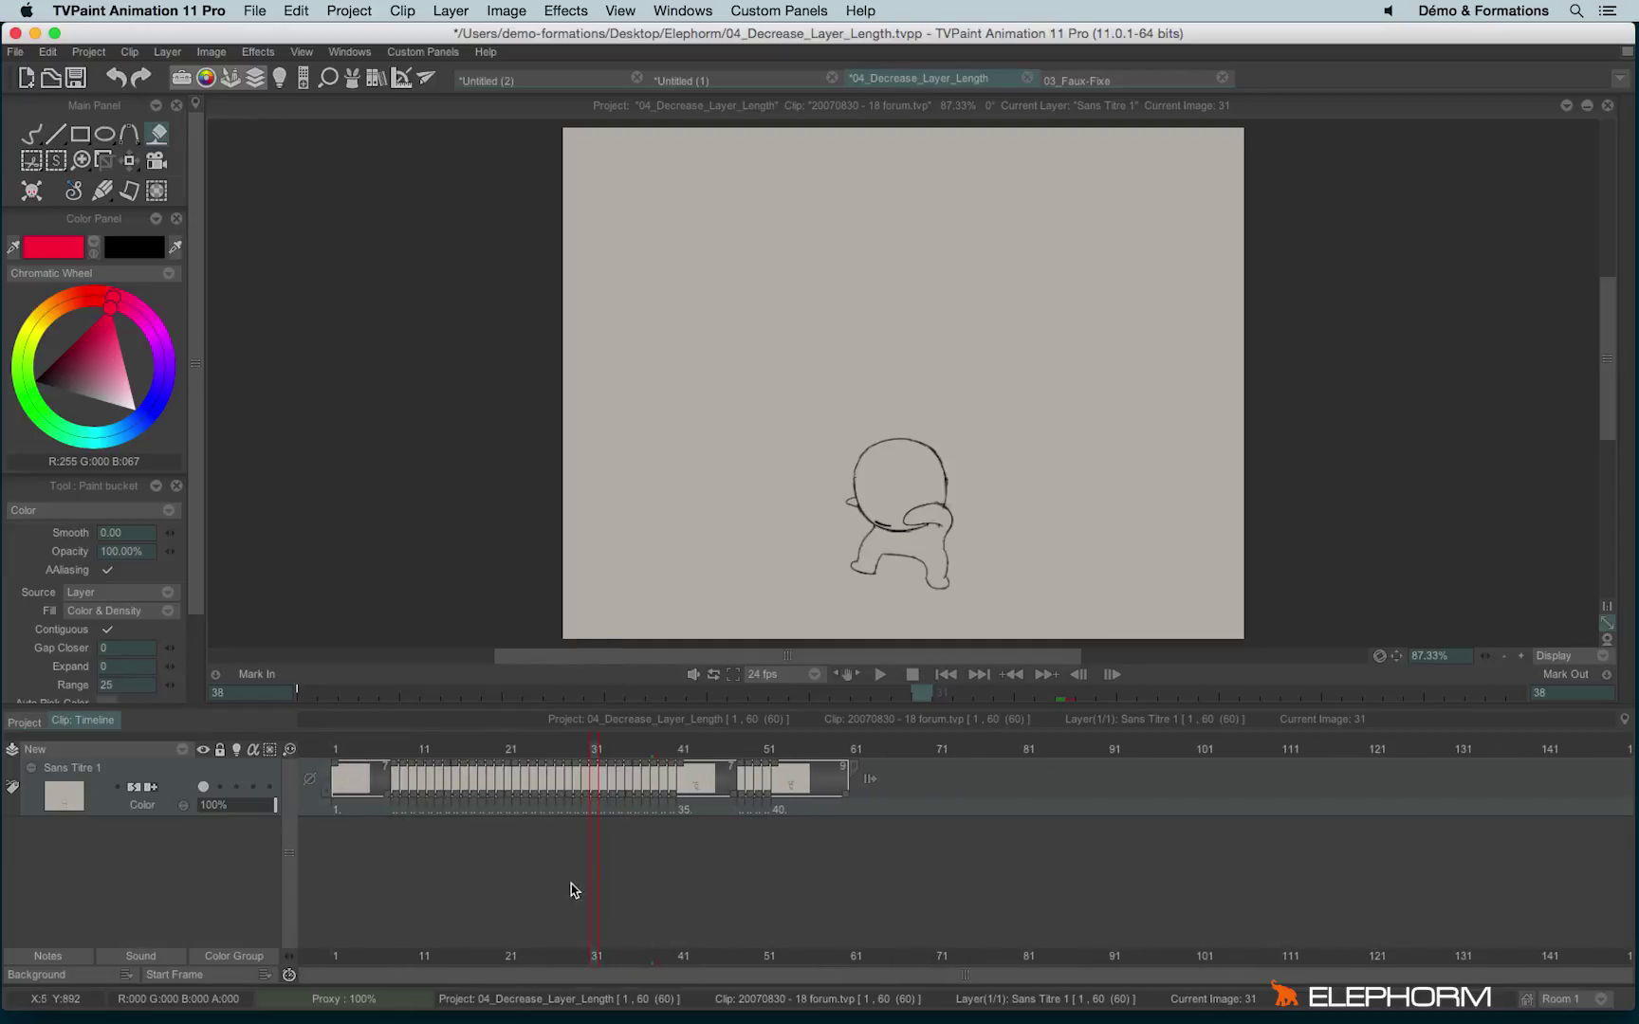
Create the blank Untitled (3) project and extend its layer to 28 empty instances
click(26, 78)
click(764, 629)
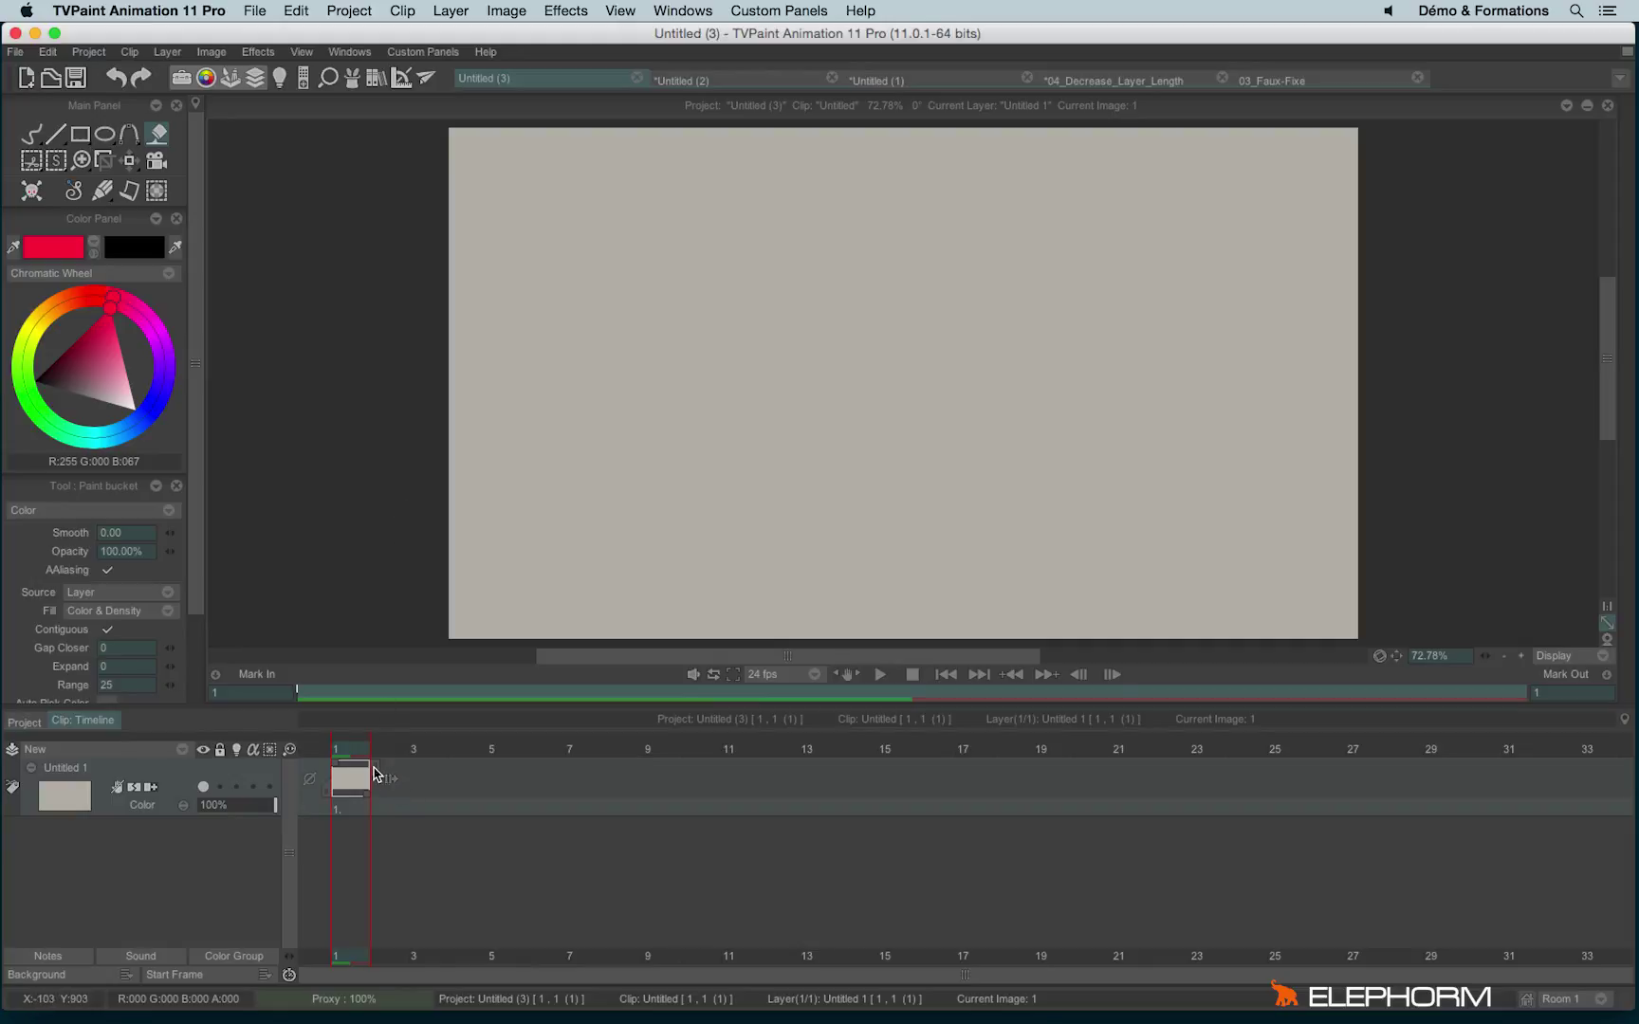
drag(377, 770, 1437, 779)
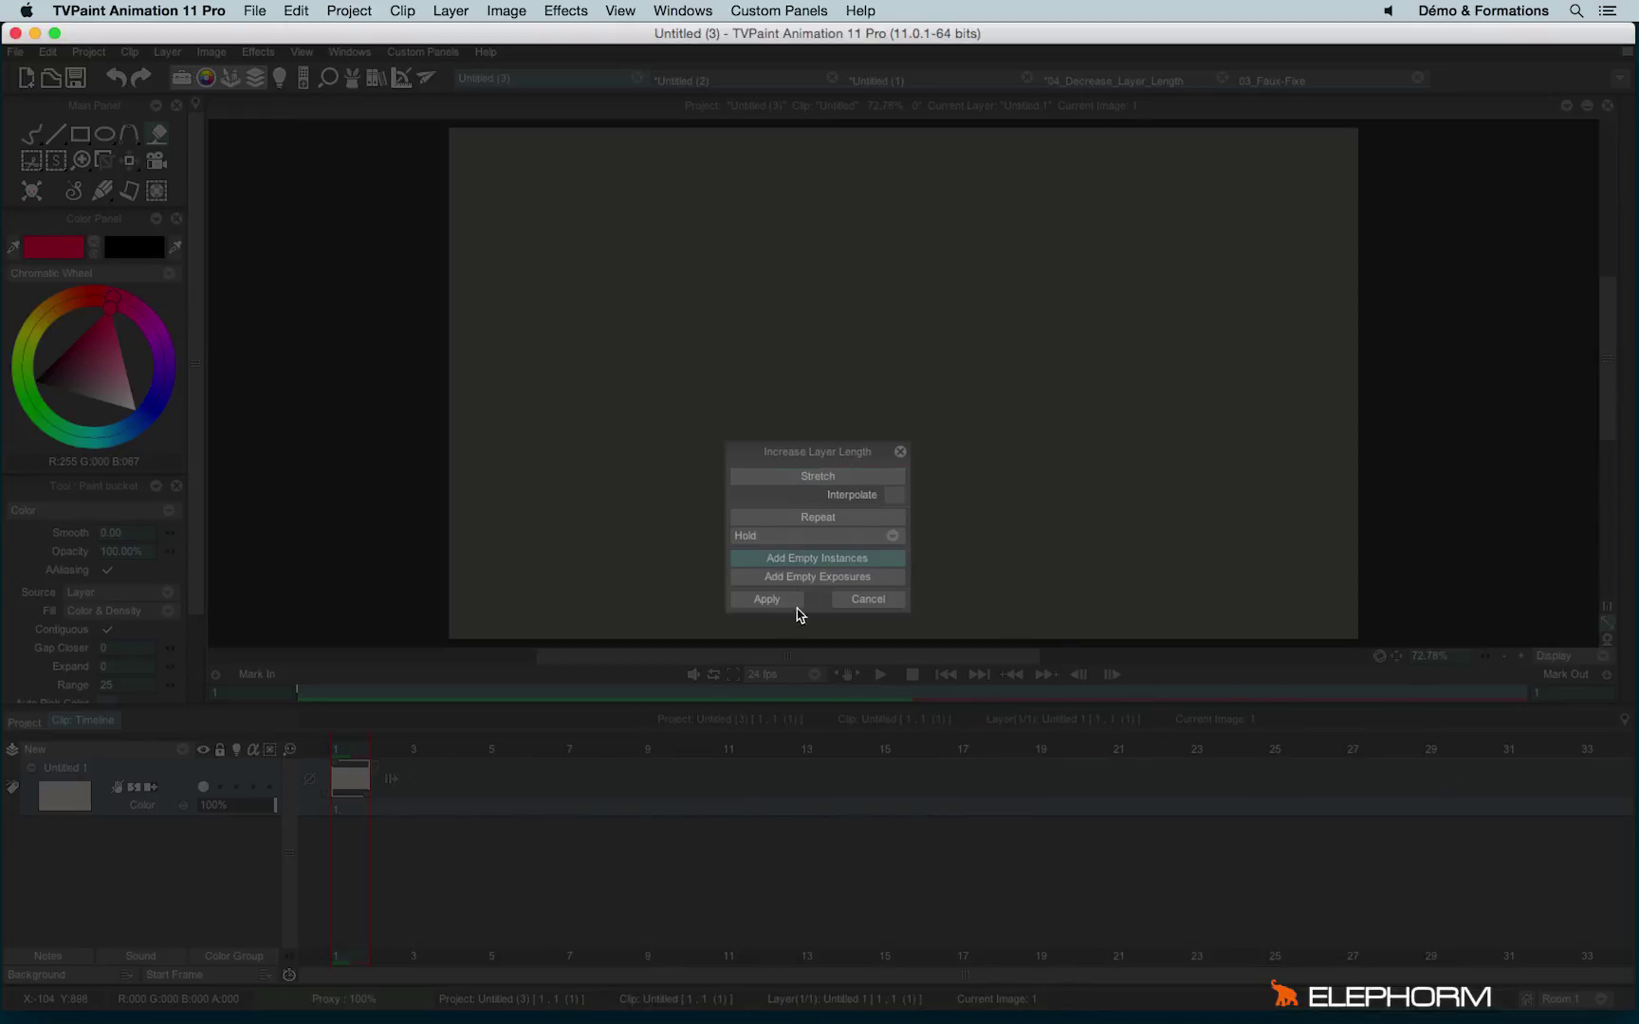
click(766, 599)
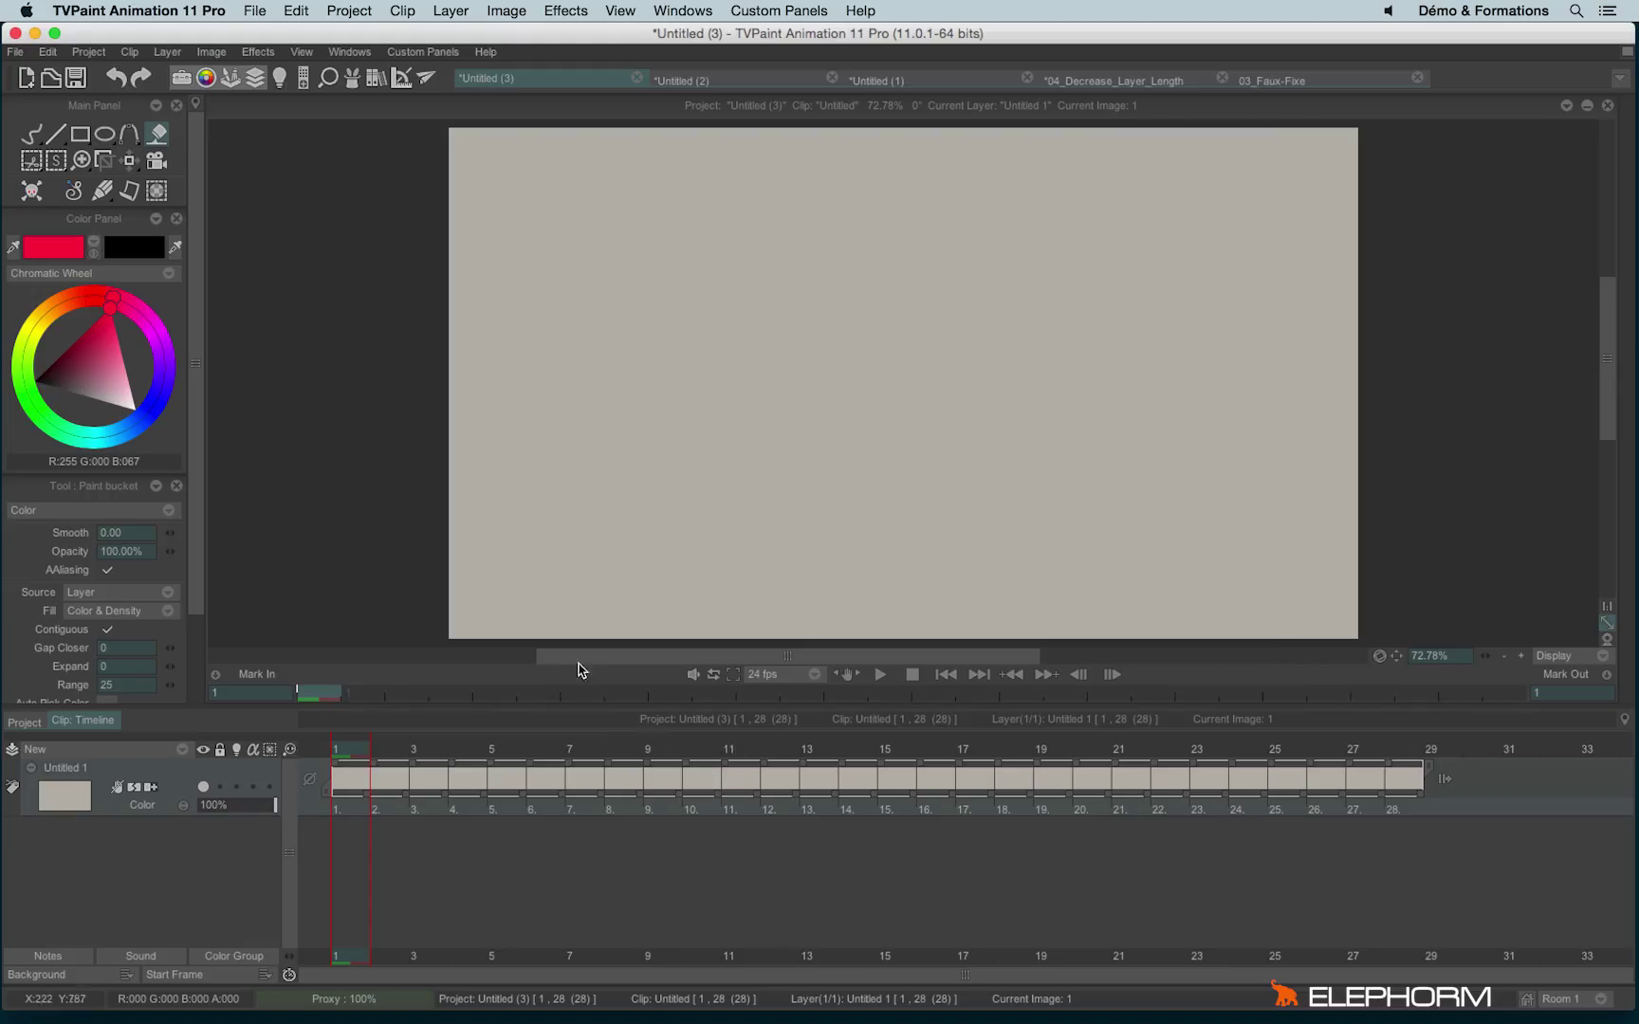
Draw red test strokes with the pencil and Pen Brush, then clear them
click(33, 133)
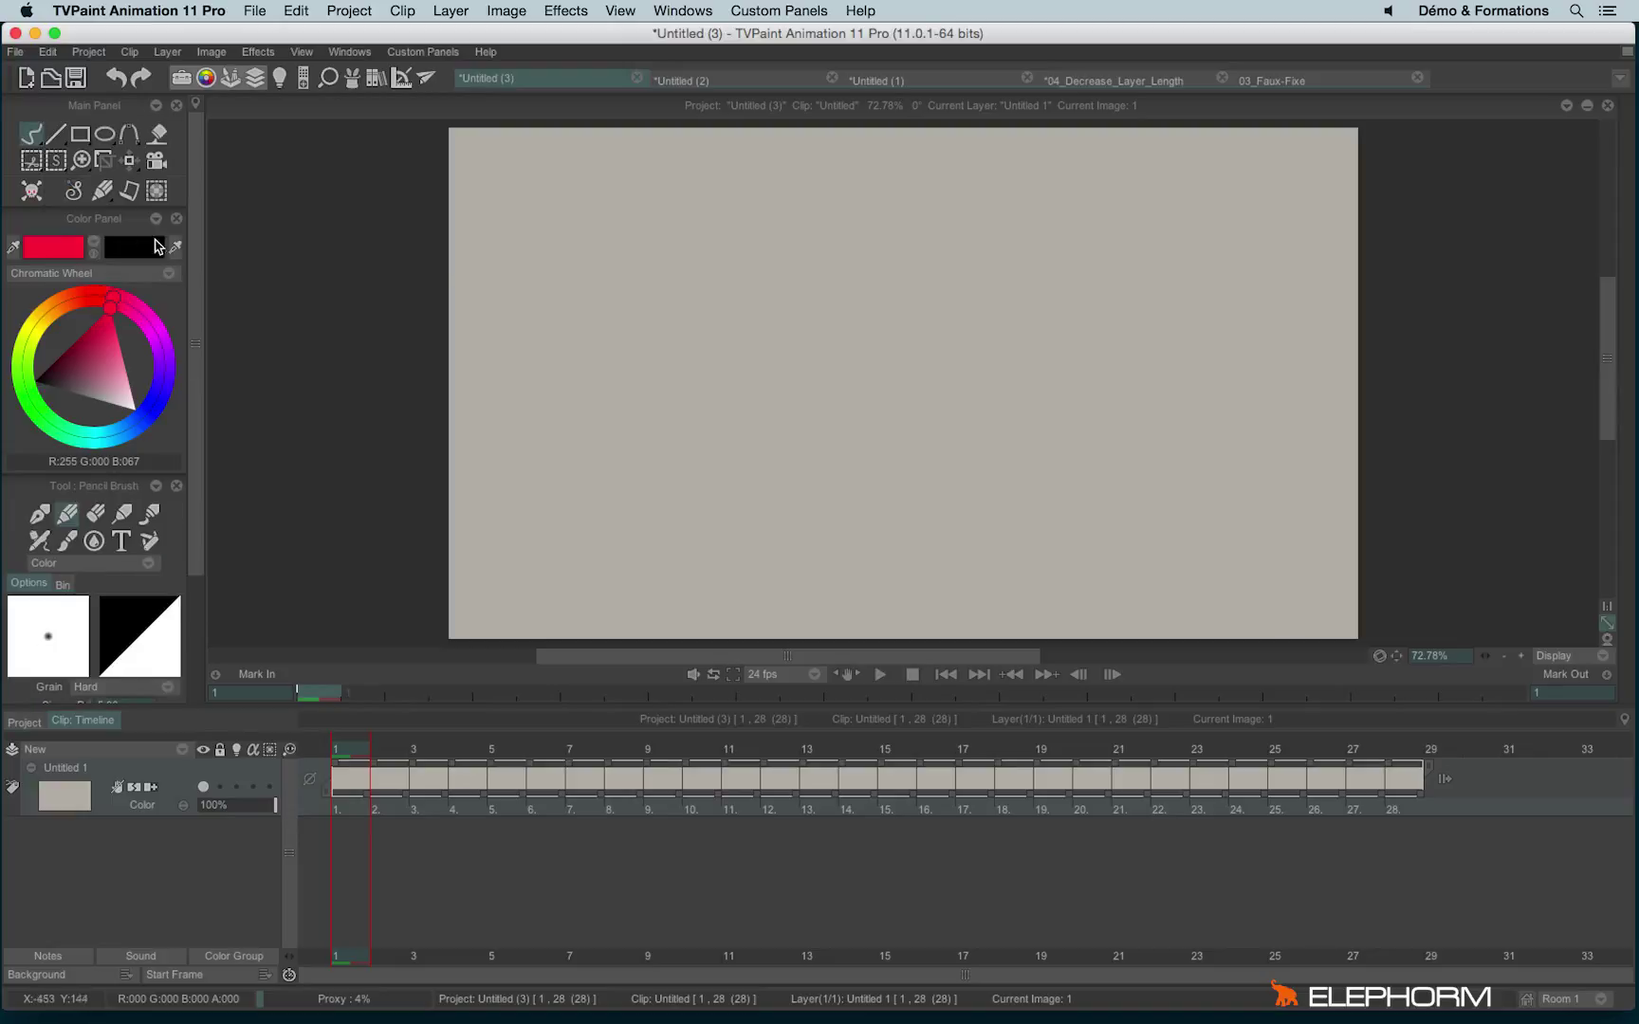
mouse_move(658, 216)
mouse_down()
mouse_move(807, 489)
mouse_move(839, 261)
mouse_move(835, 403)
mouse_up()
click(39, 513)
key(BackSpace)
drag(778, 339, 1020, 217)
key(BackSpace)
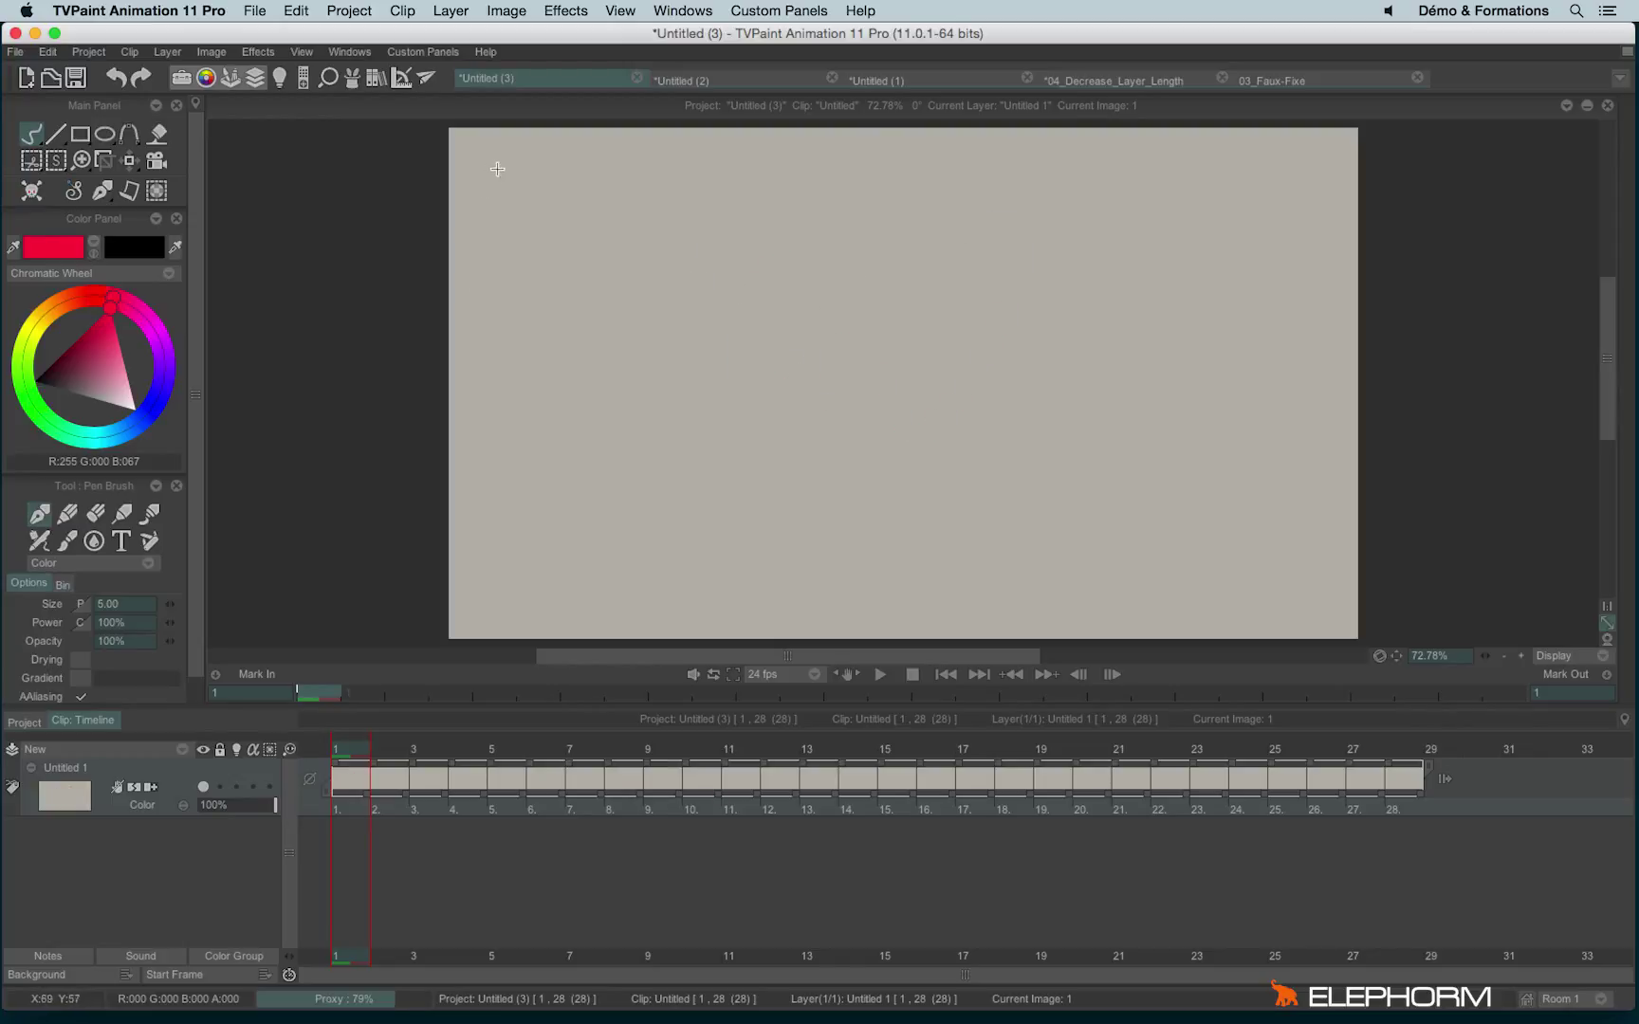
Dab a trail of red Pen Brush dots across the top edge while the clip loops
click(474, 148)
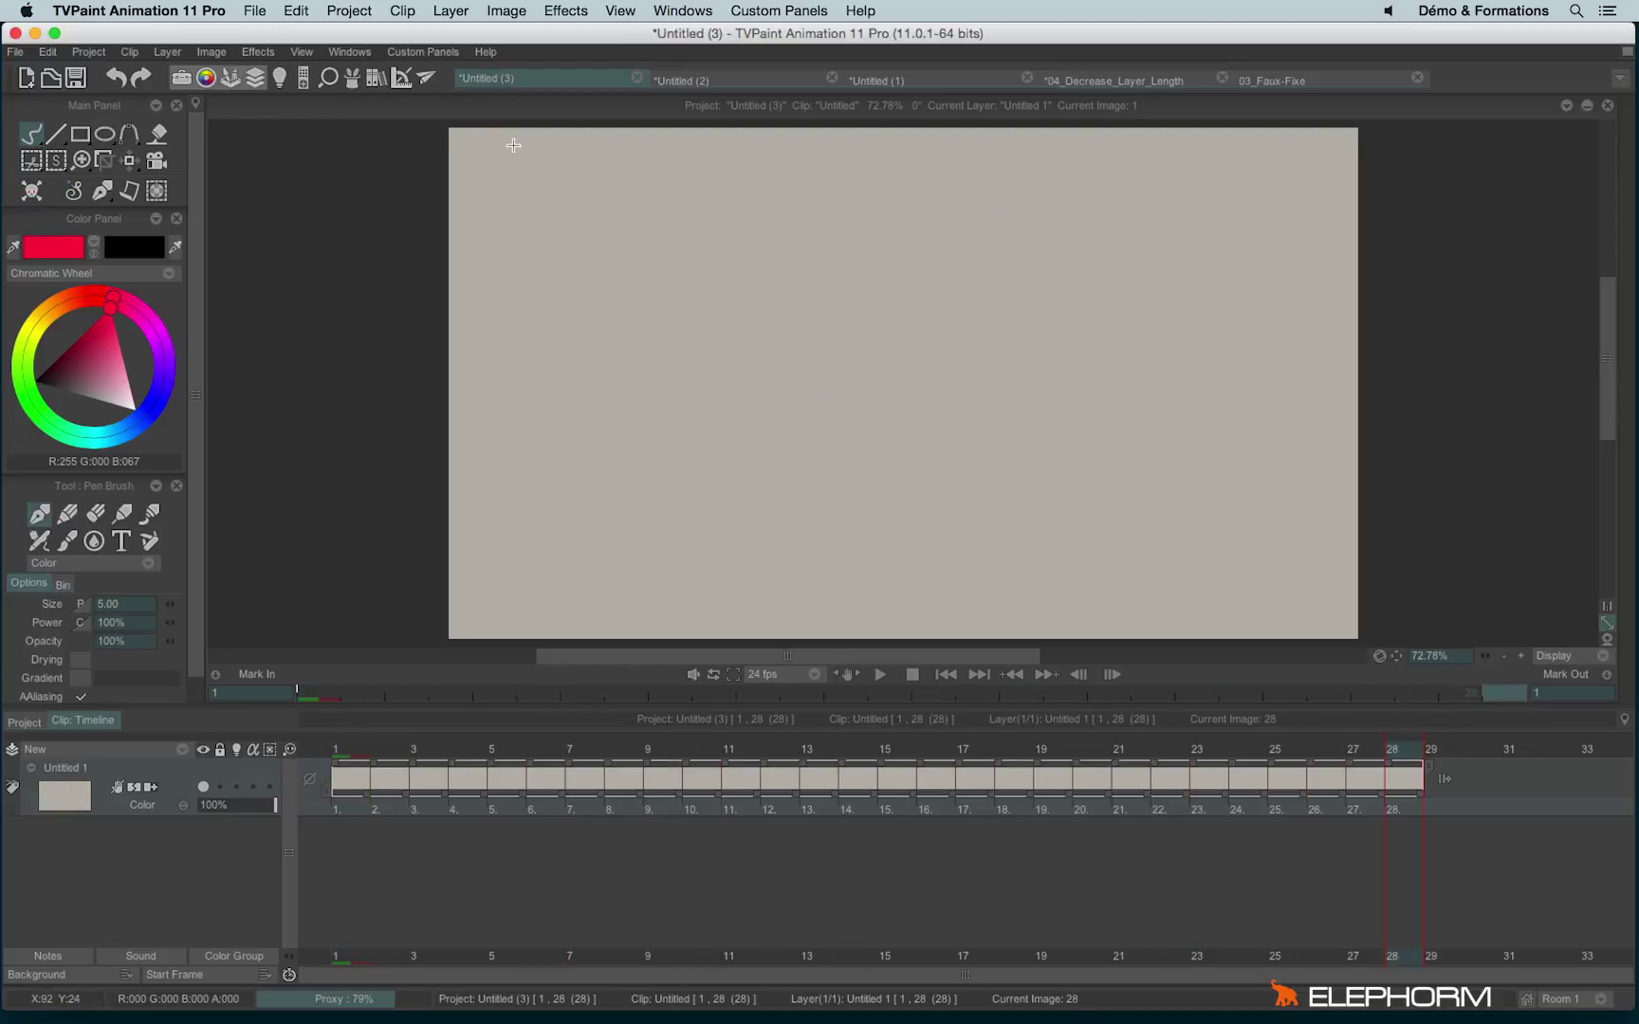
click(521, 148)
click(565, 153)
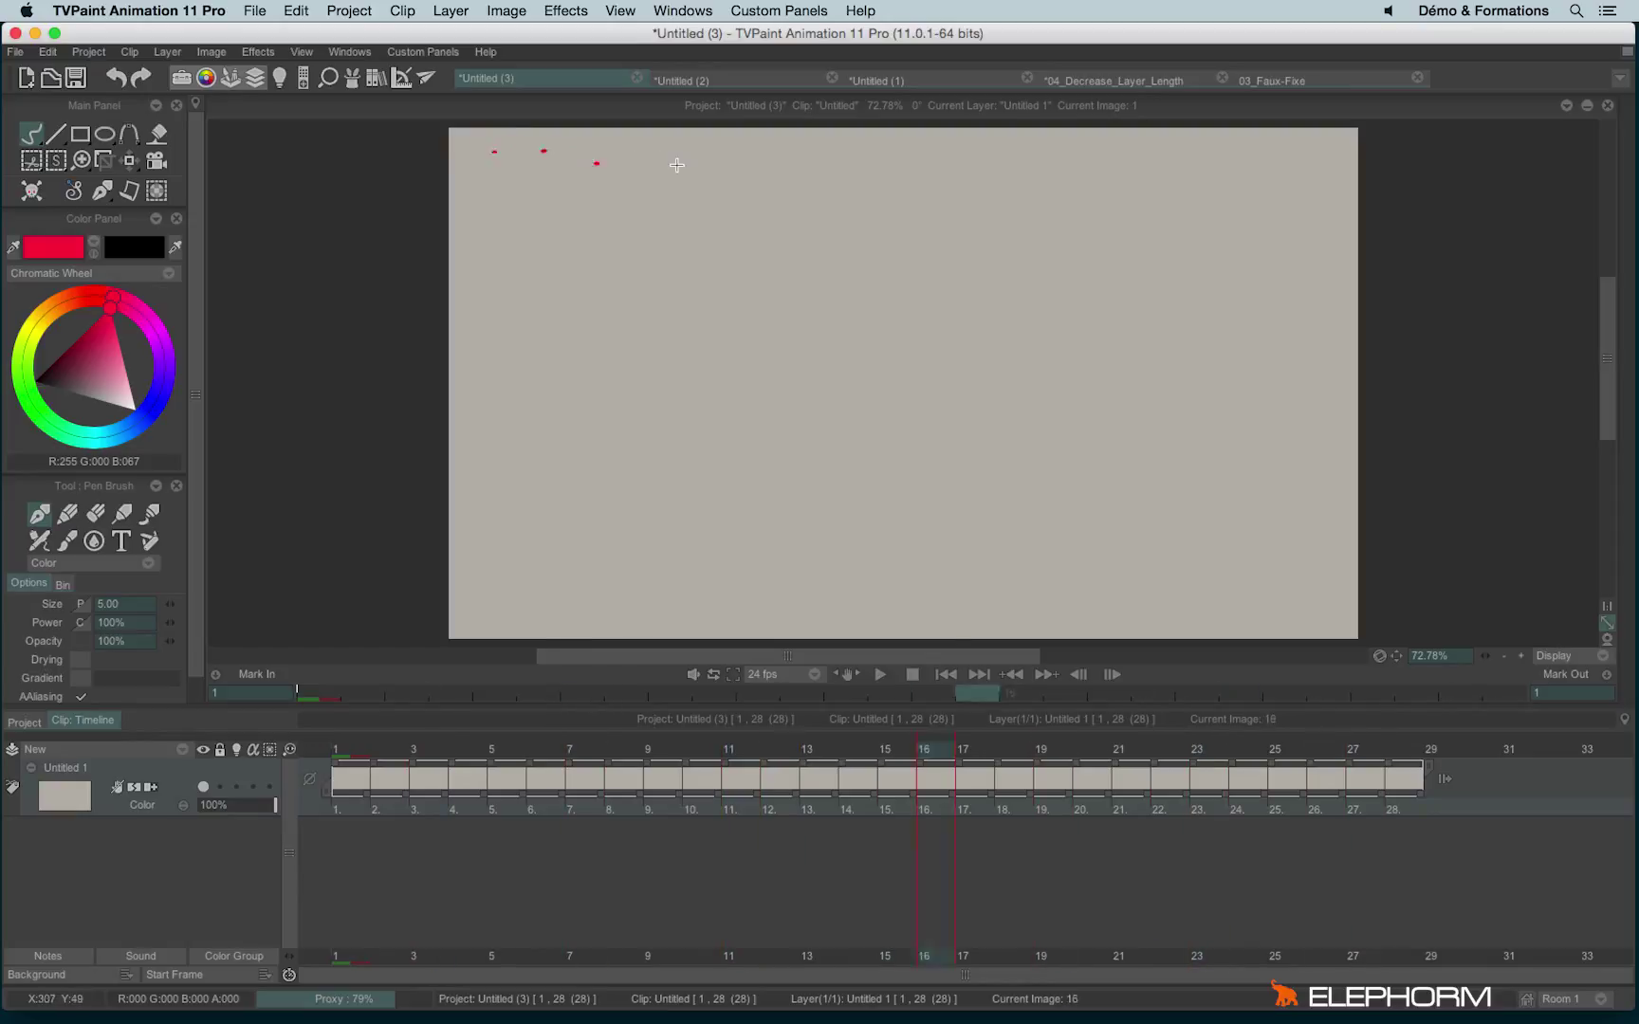
click(631, 153)
click(692, 162)
click(724, 155)
click(784, 160)
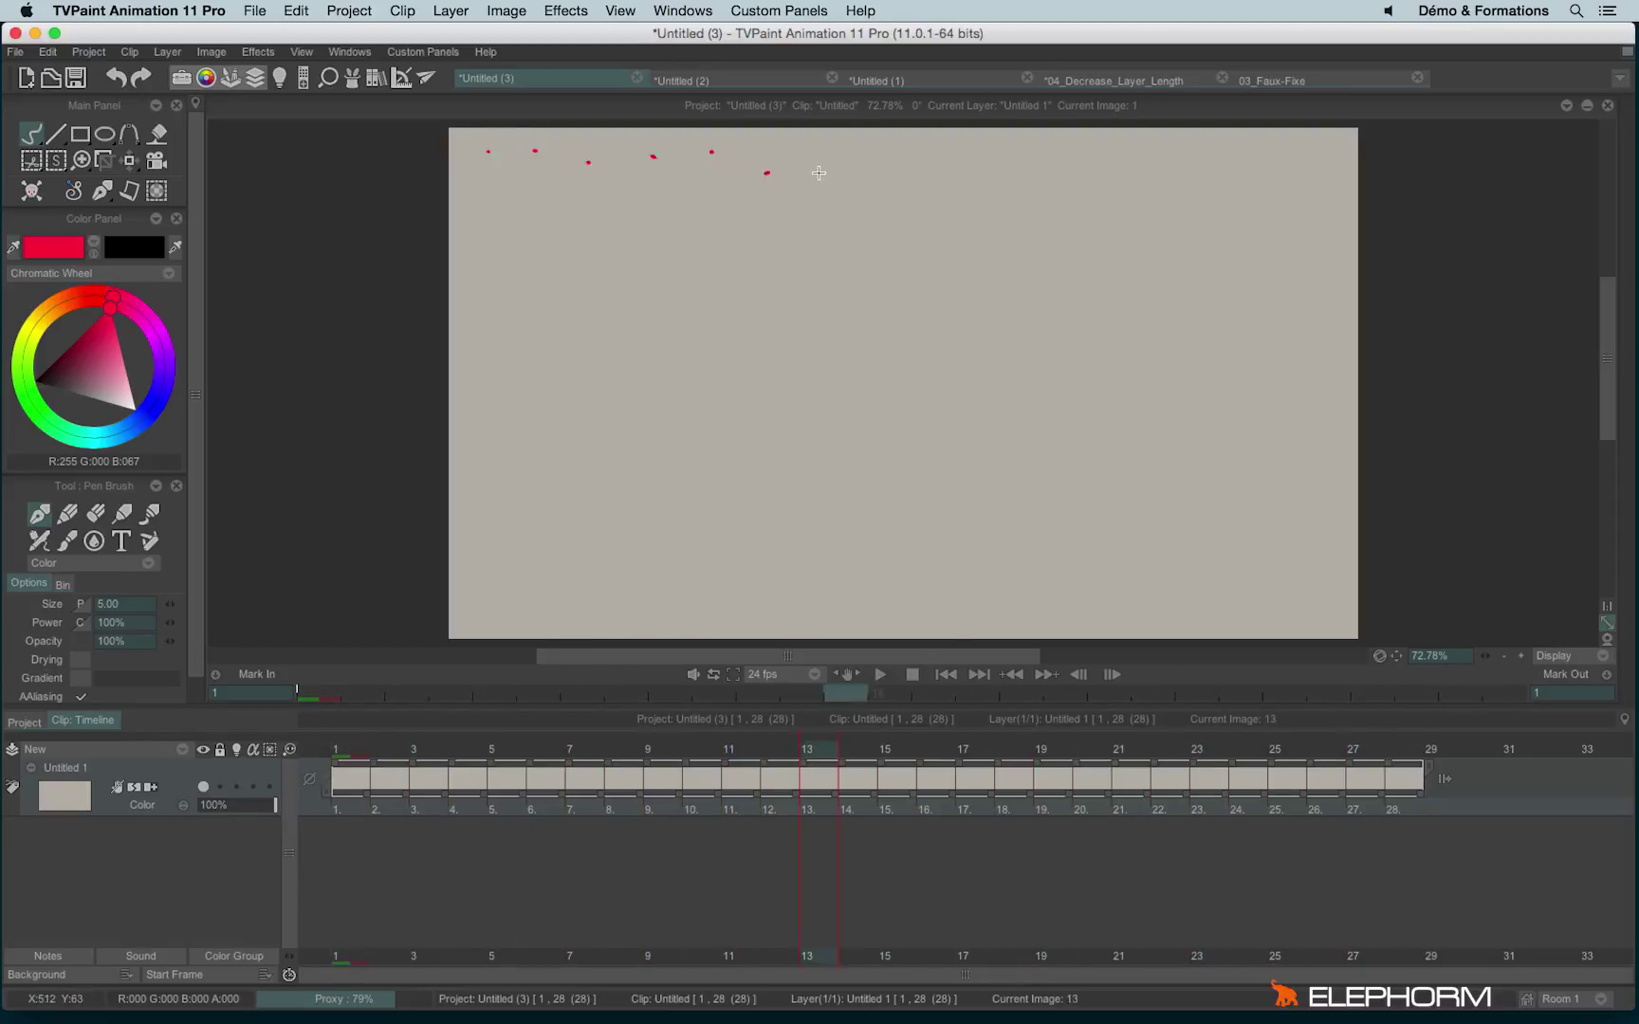
click(842, 160)
click(879, 169)
click(946, 166)
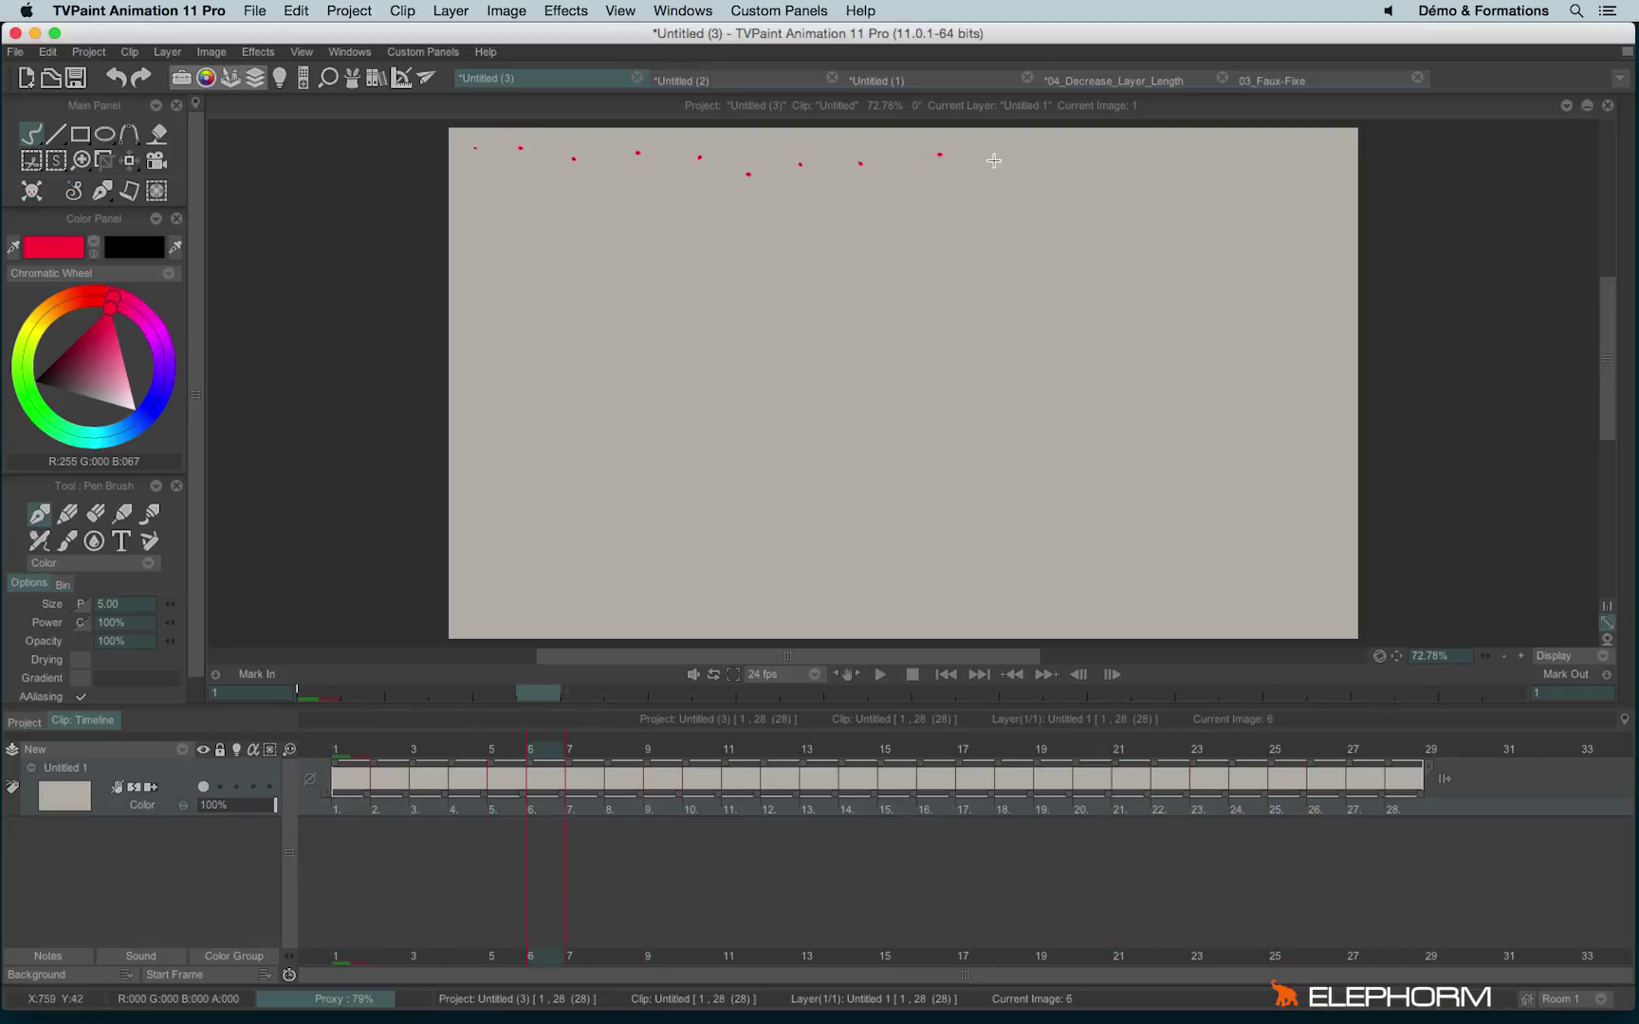
click(1004, 167)
click(1076, 156)
click(1127, 165)
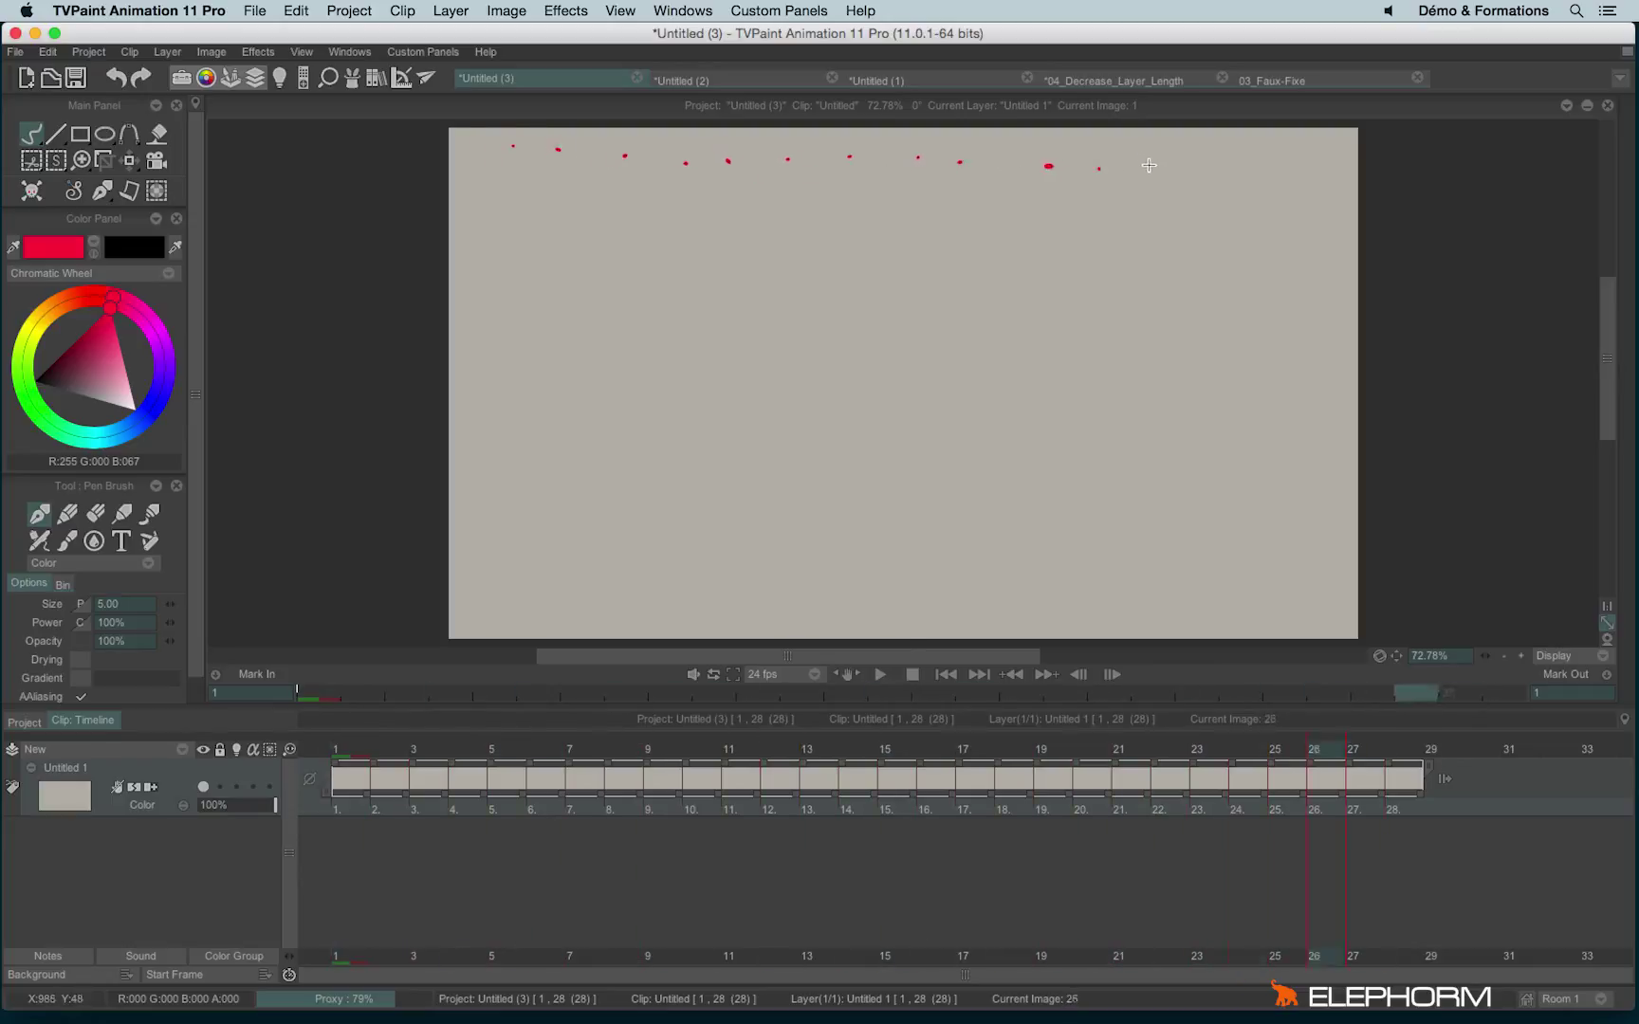
click(1161, 171)
Add red dots at the top-right corner and down the right side, ending with a dash
click(1244, 168)
click(1271, 166)
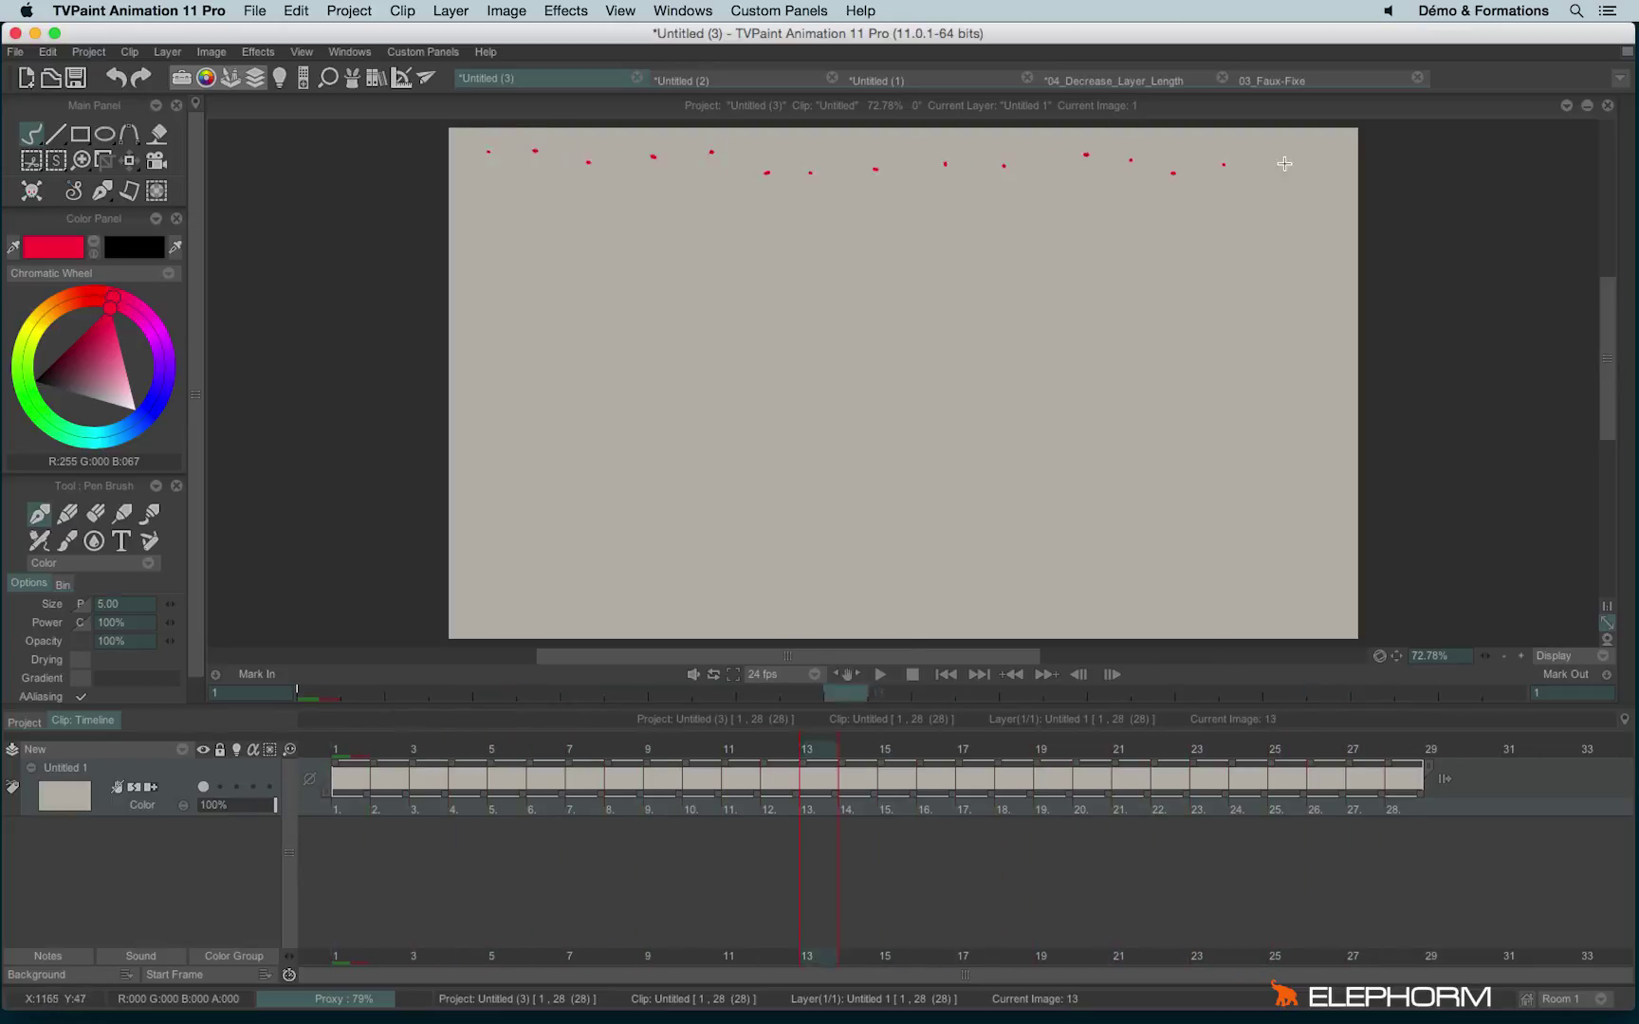
click(1294, 170)
click(1319, 189)
click(1318, 237)
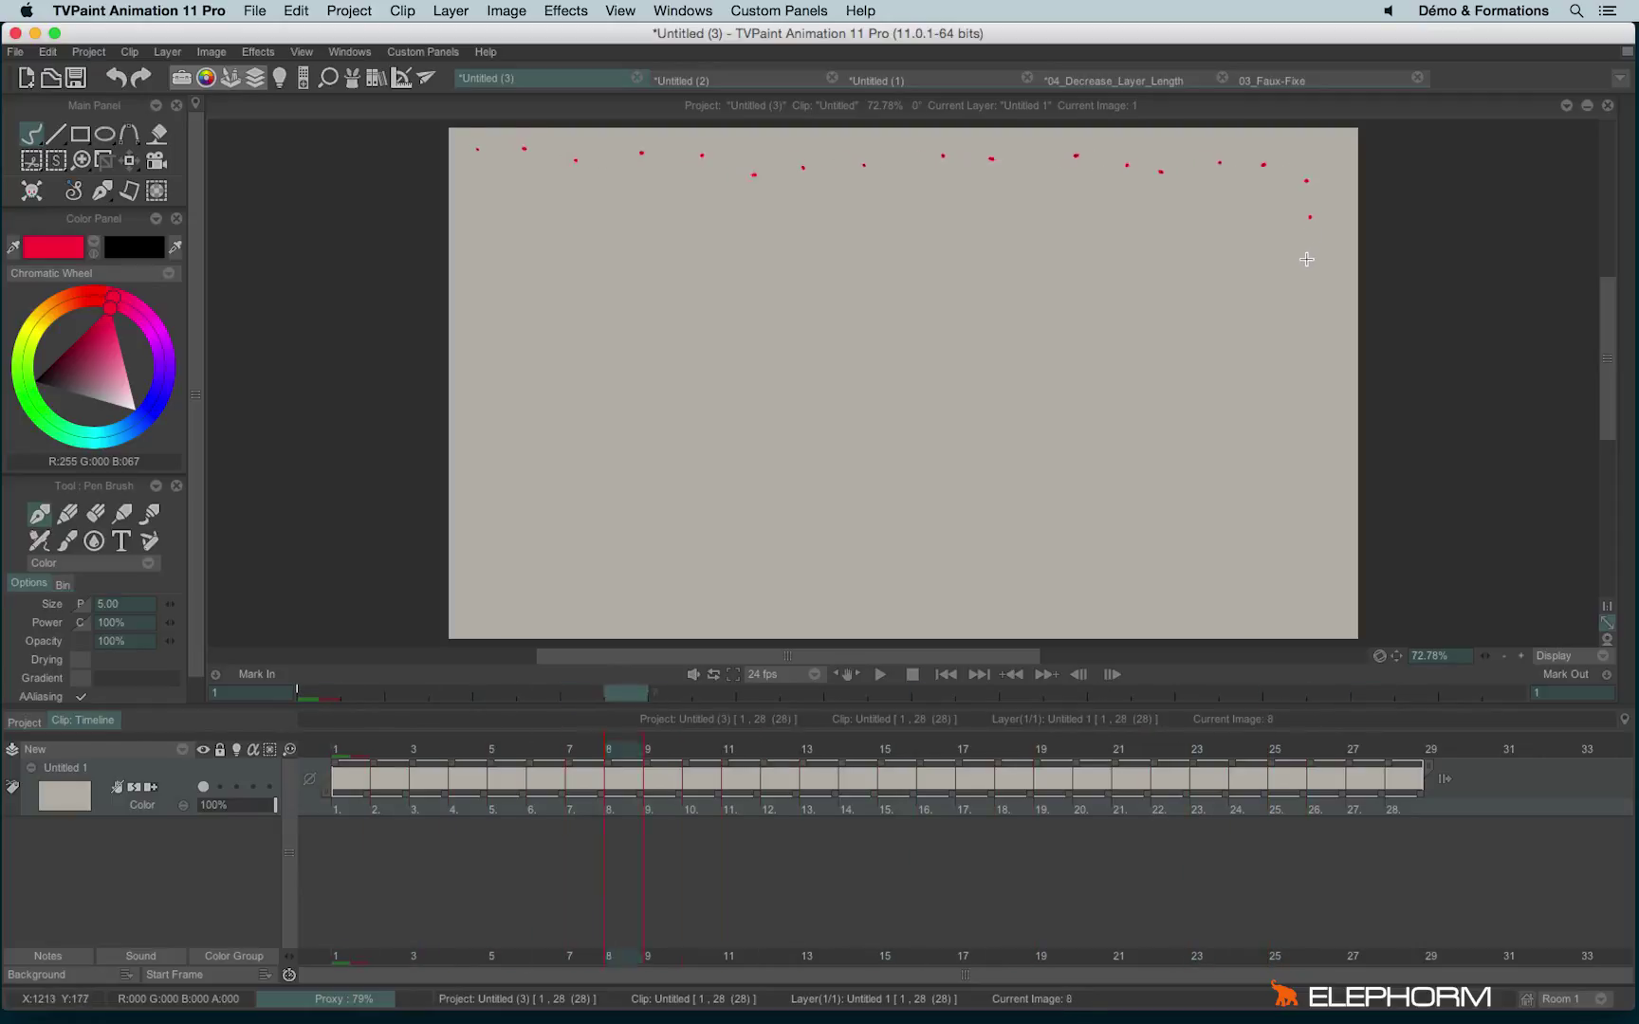
click(1312, 269)
click(1296, 322)
click(1305, 360)
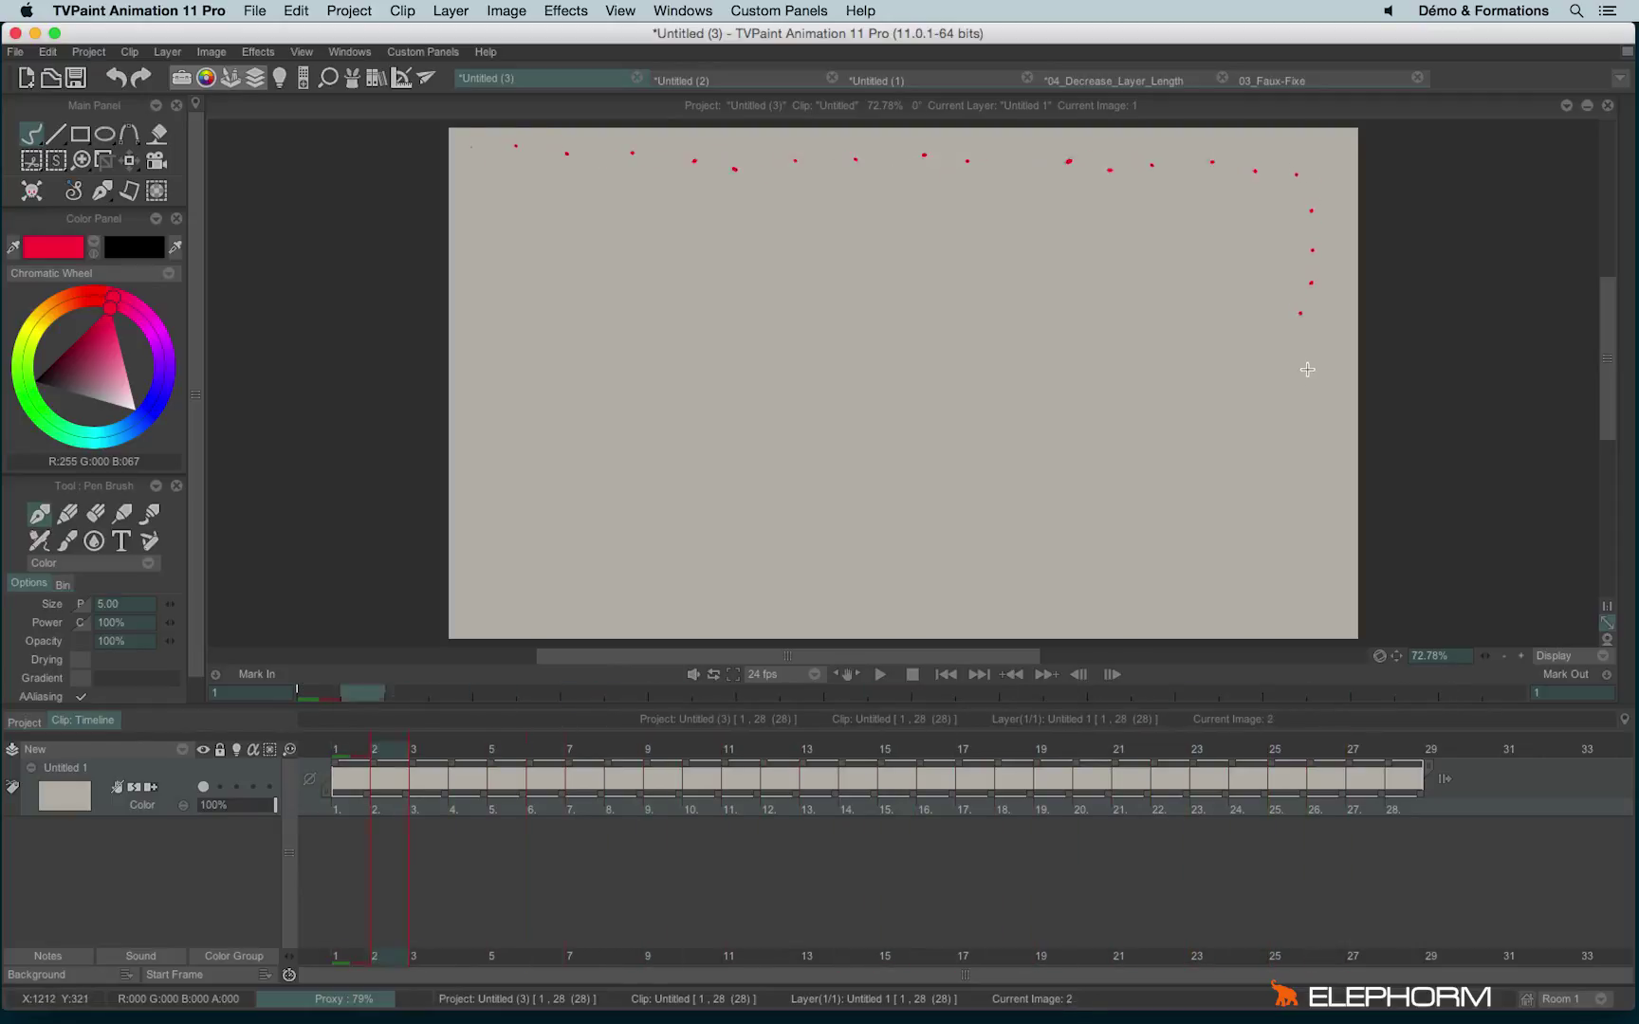
click(1306, 398)
click(1305, 436)
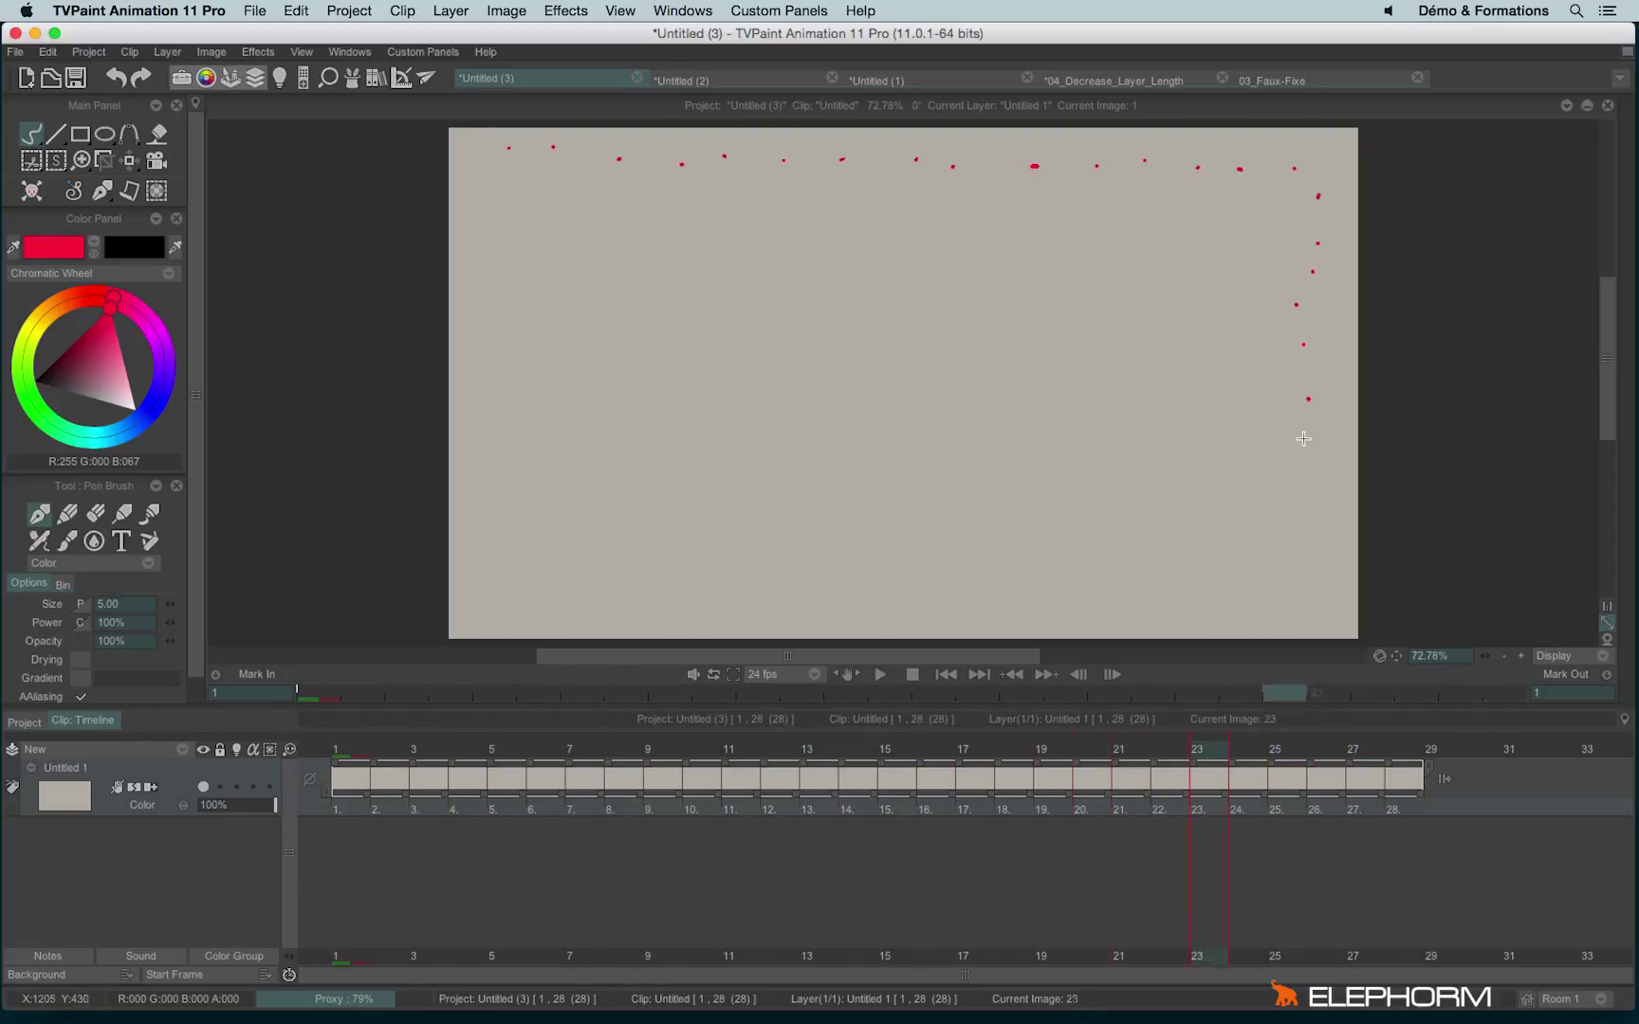
click(1302, 487)
click(1308, 523)
click(1316, 564)
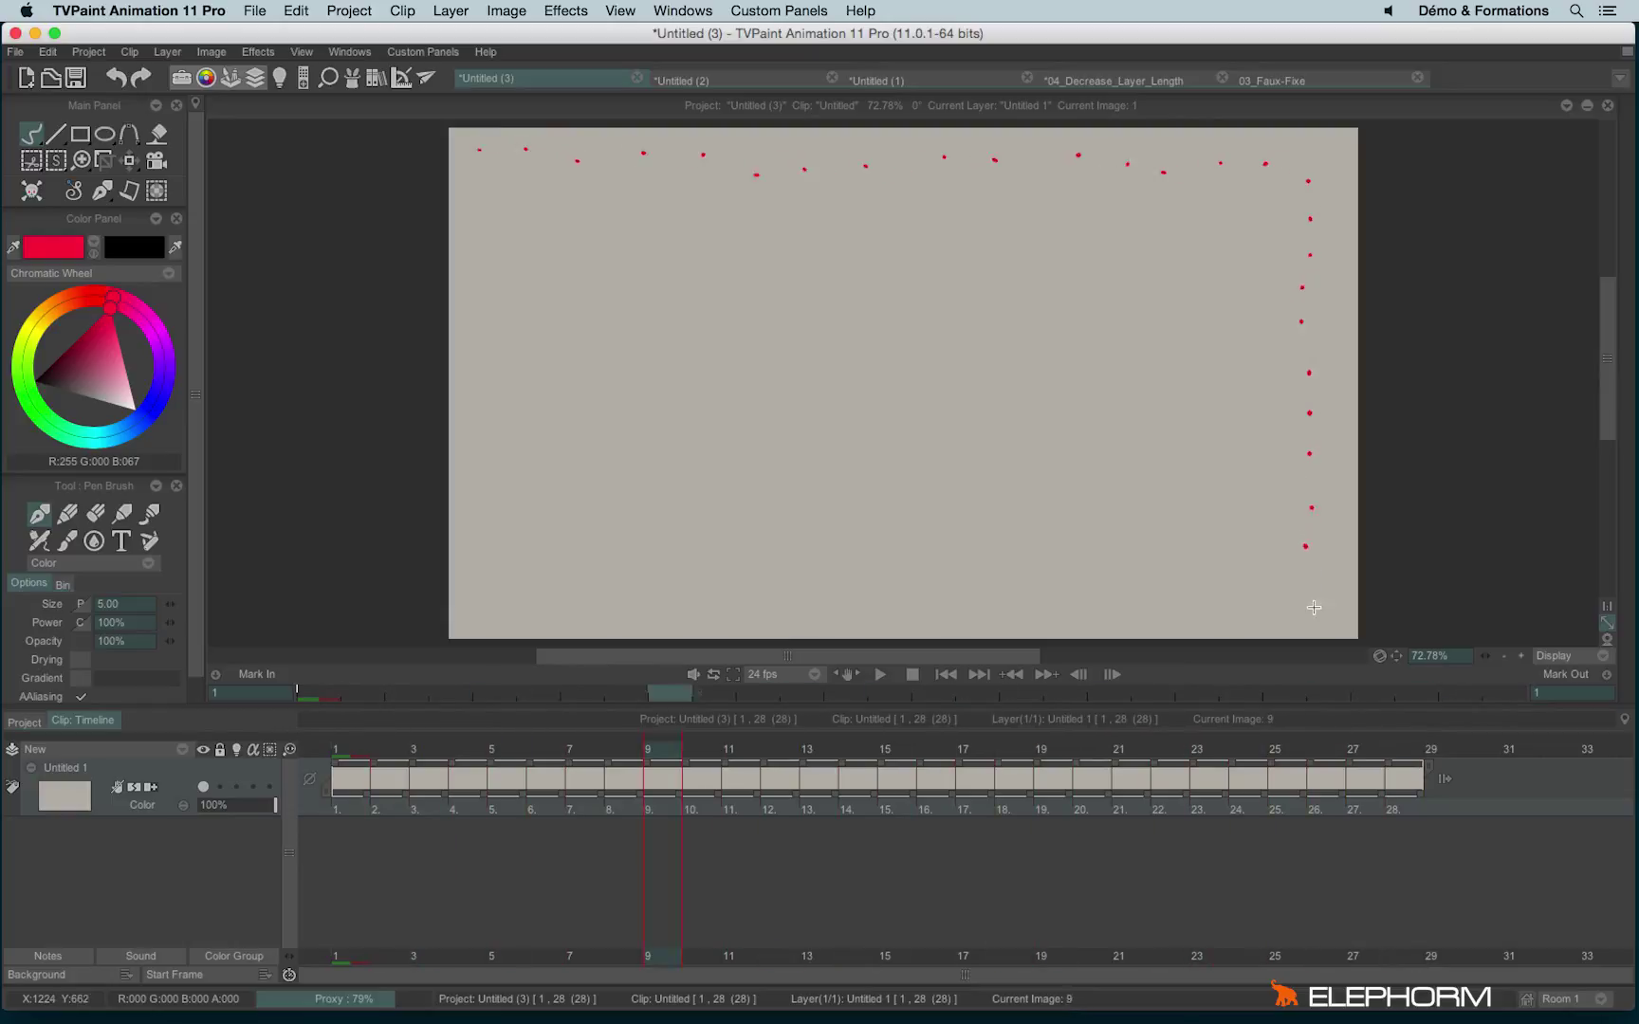
drag(1238, 601, 1223, 603)
Add red dots up the left side and marks across the upper-left area
click(553, 494)
click(546, 413)
click(531, 328)
click(524, 274)
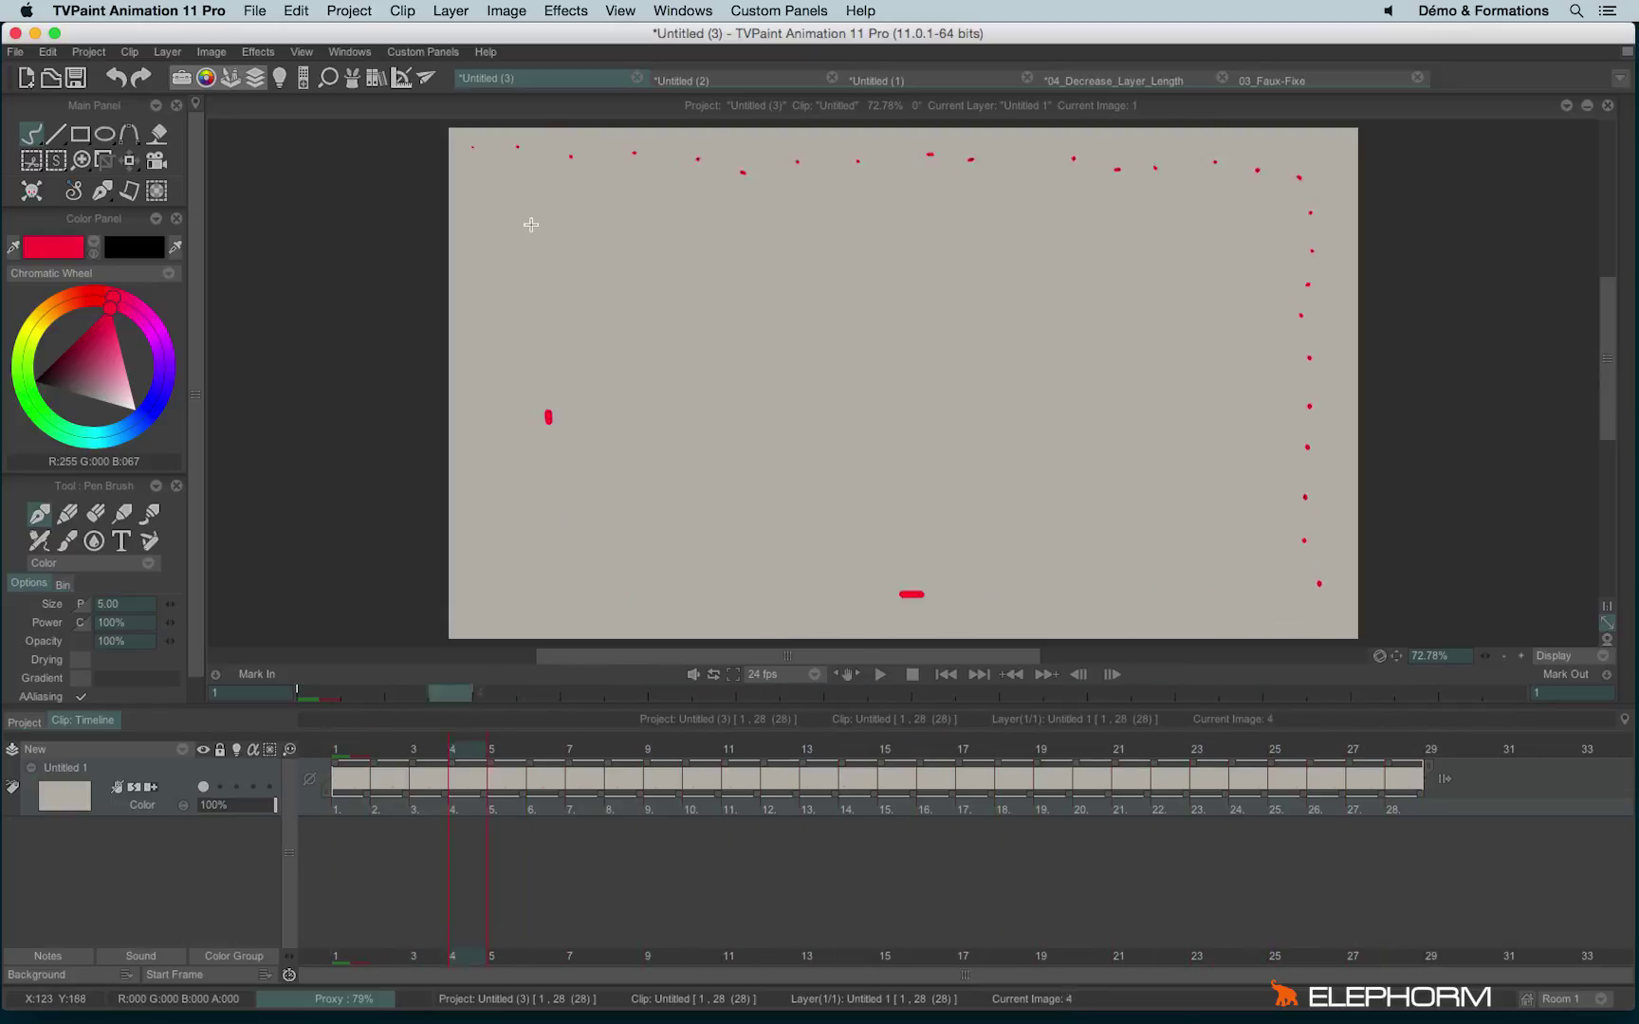
click(538, 190)
click(724, 212)
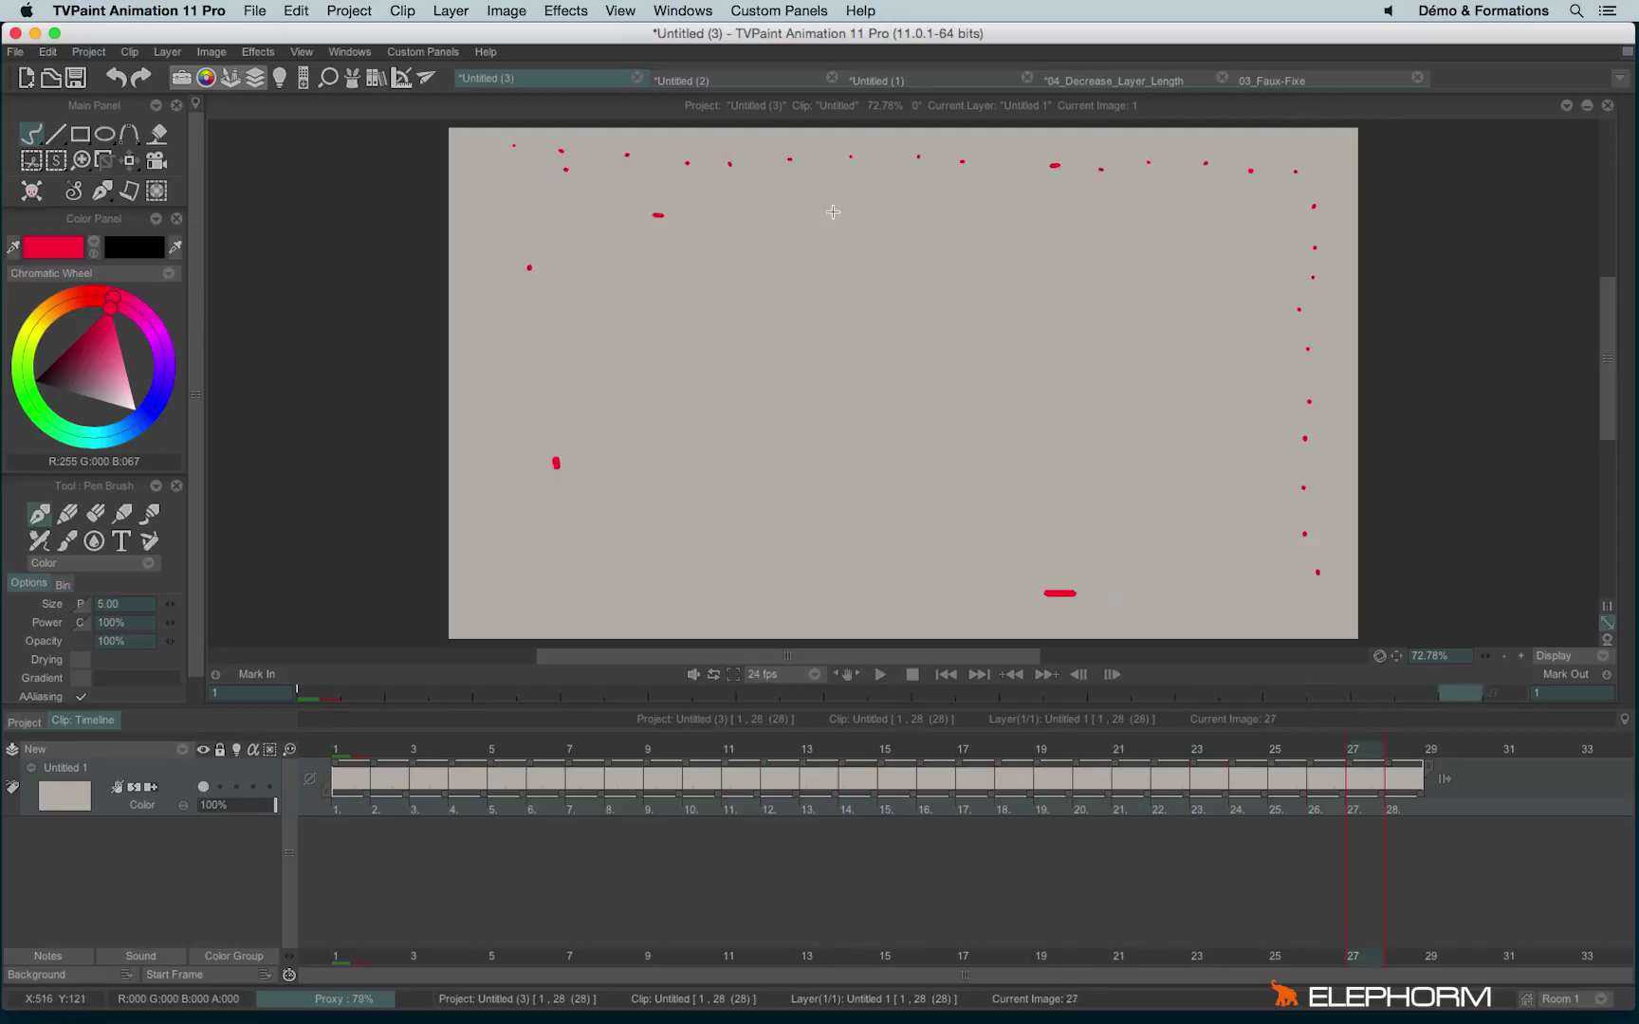
click(868, 205)
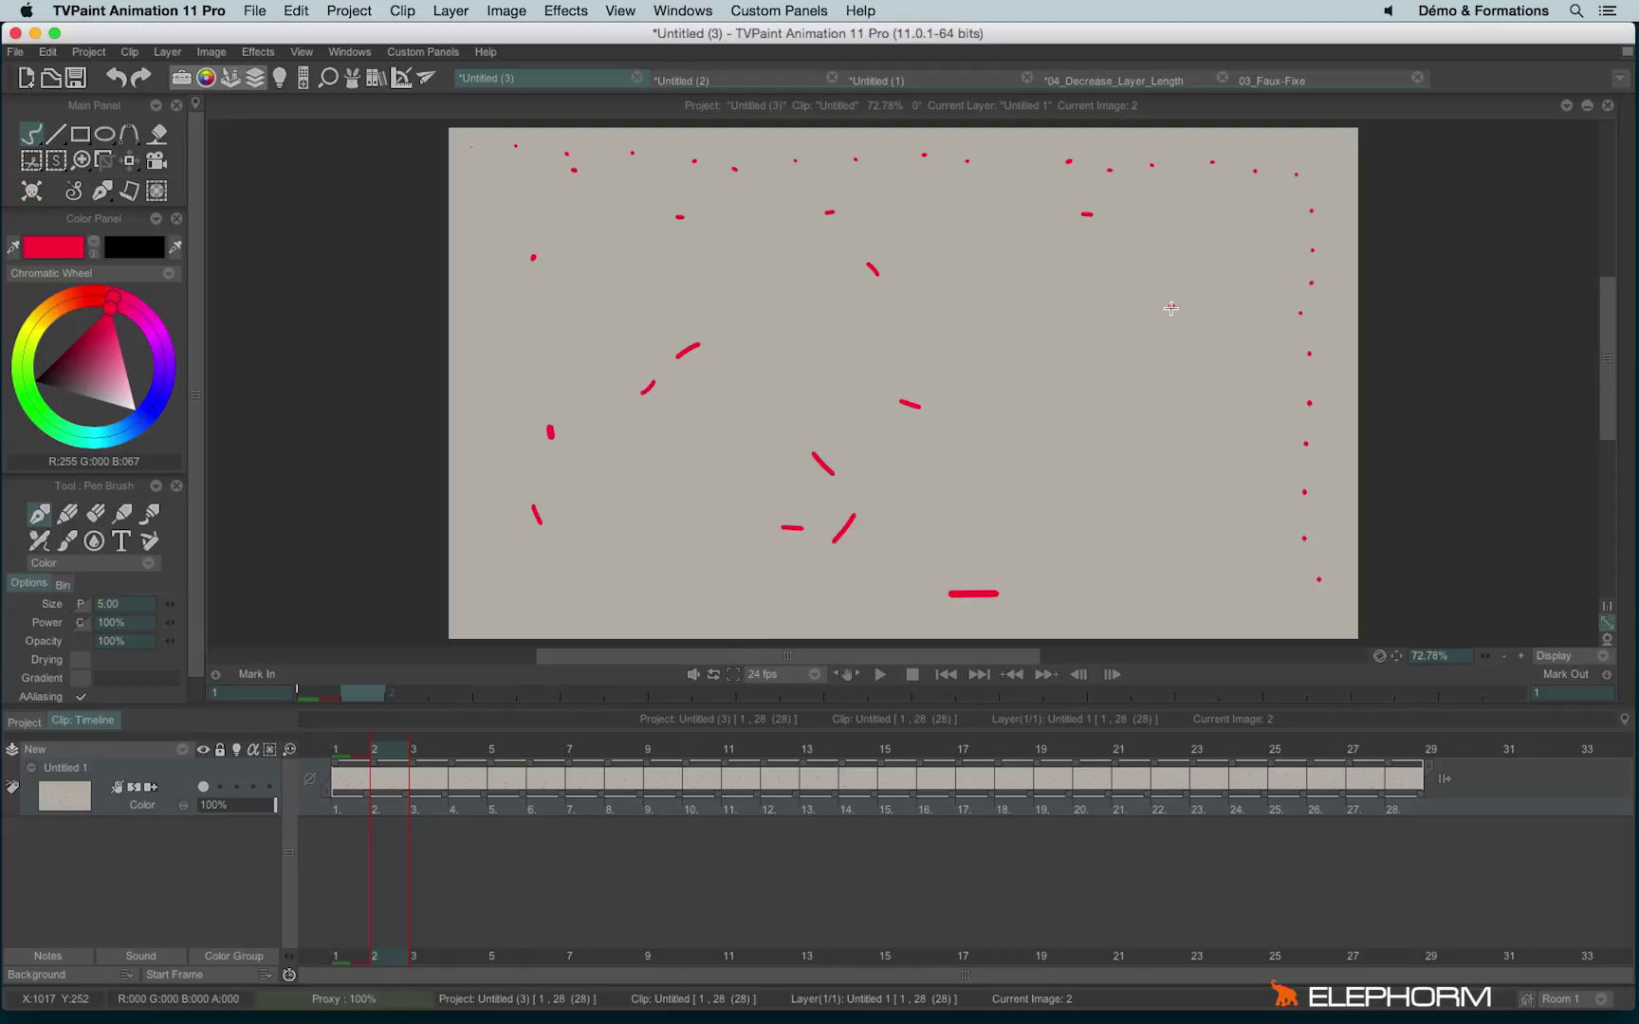
Erase the drawings from all 28 instances of the layer
click(432, 808)
key(super+a)
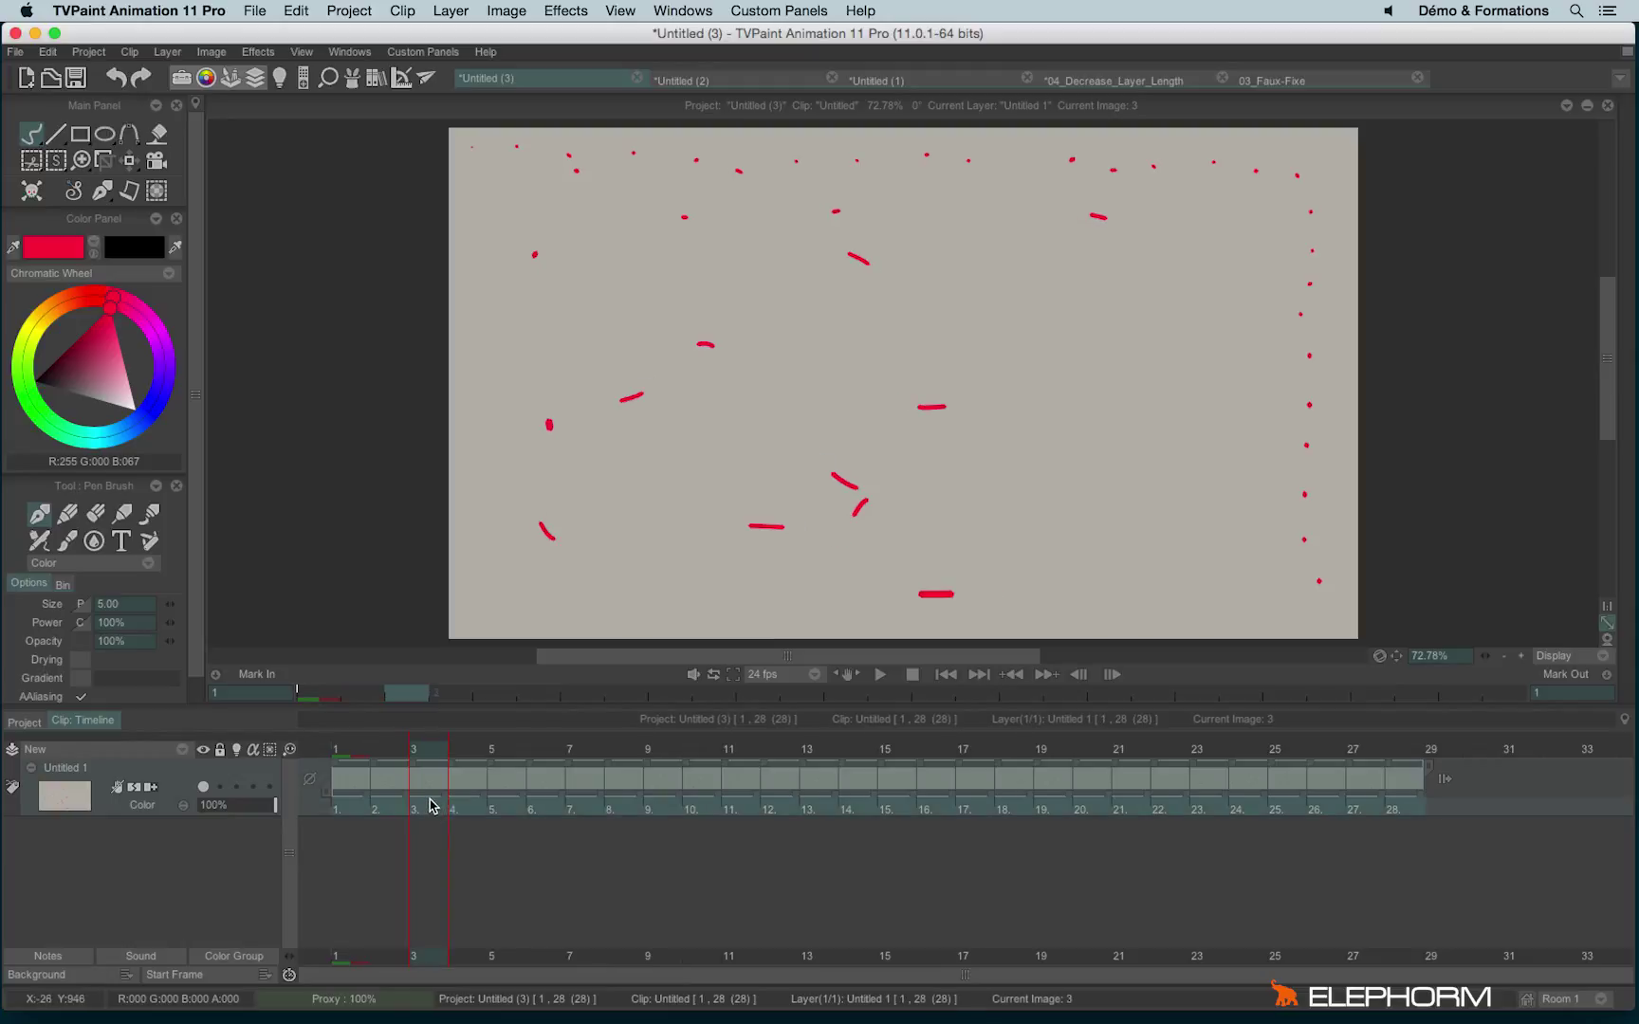
key(BackSpace)
Switch the paint colour to light blue and draw blue dashes near the centre during loop playback
click(346, 752)
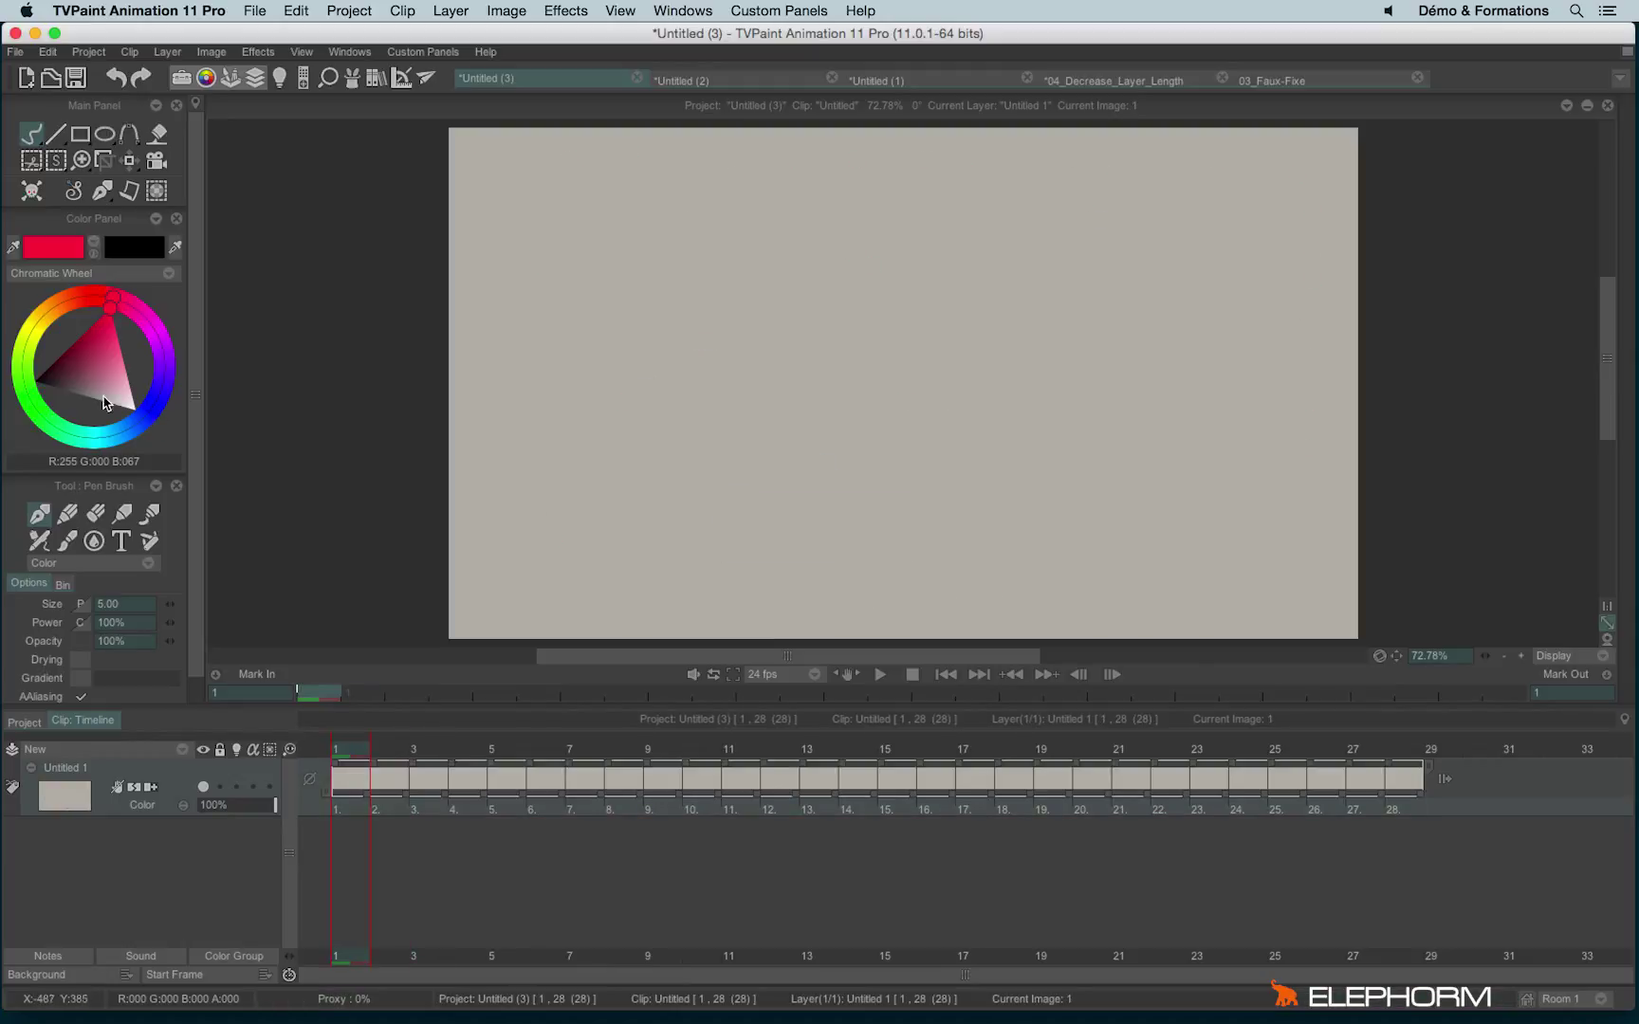
click(103, 361)
mouse_move(144, 413)
mouse_down()
mouse_move(136, 439)
mouse_move(112, 408)
mouse_up()
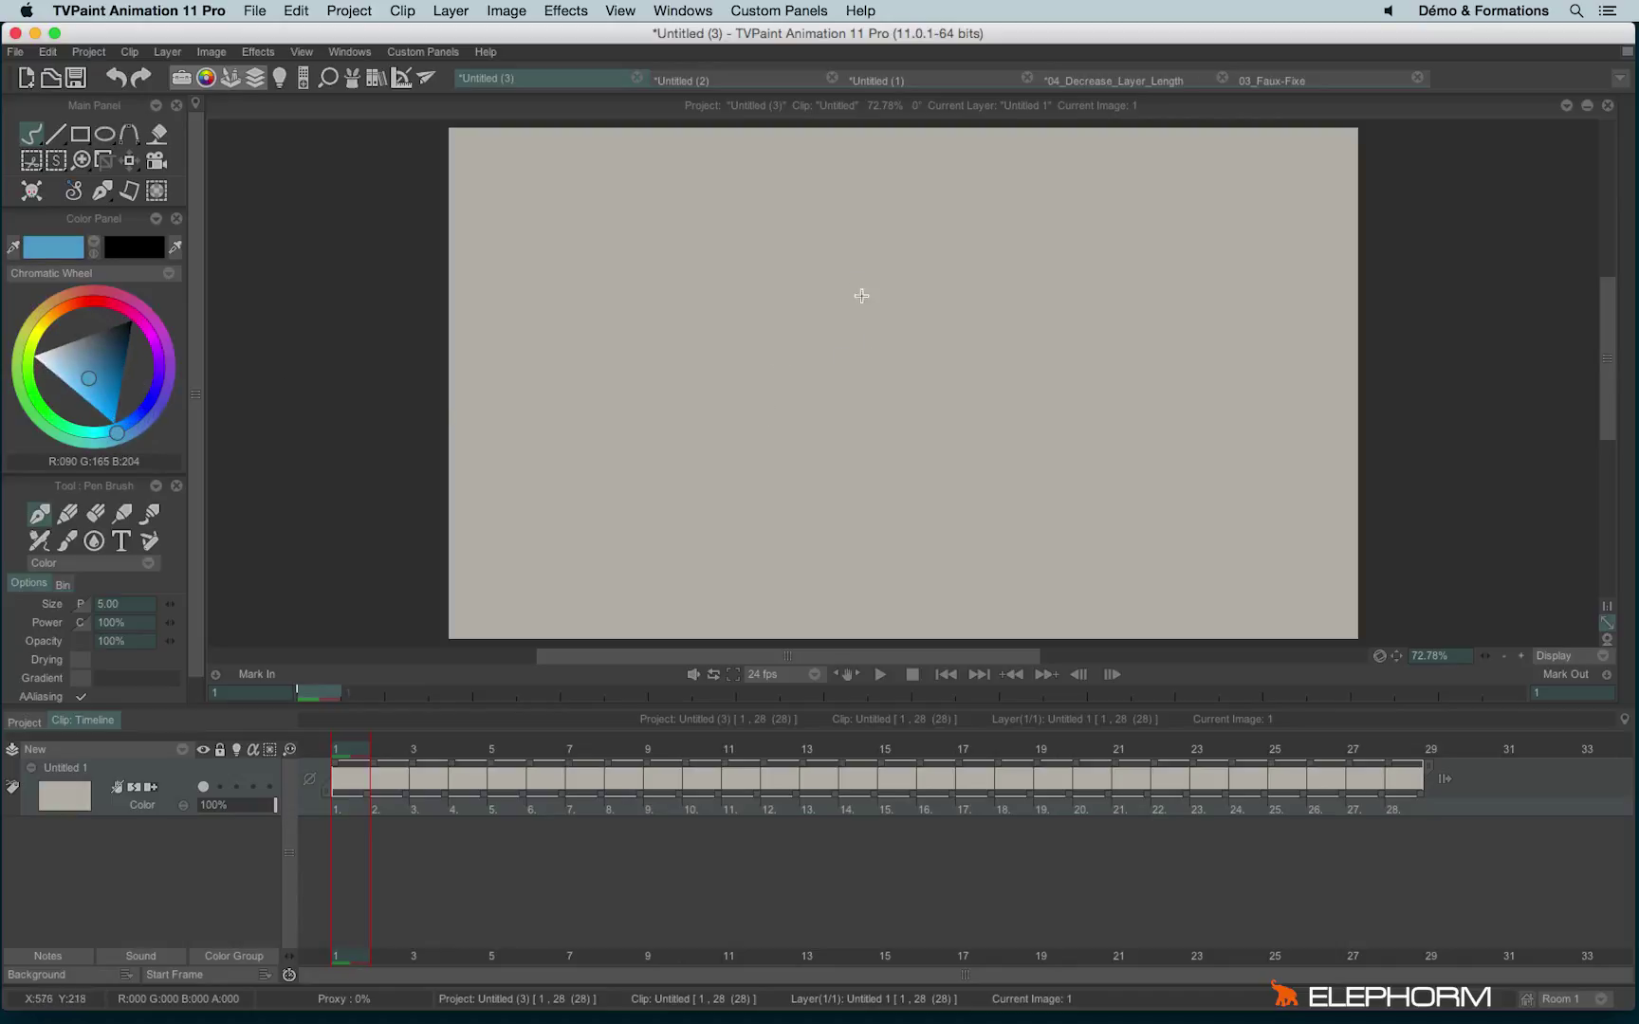
key(Return)
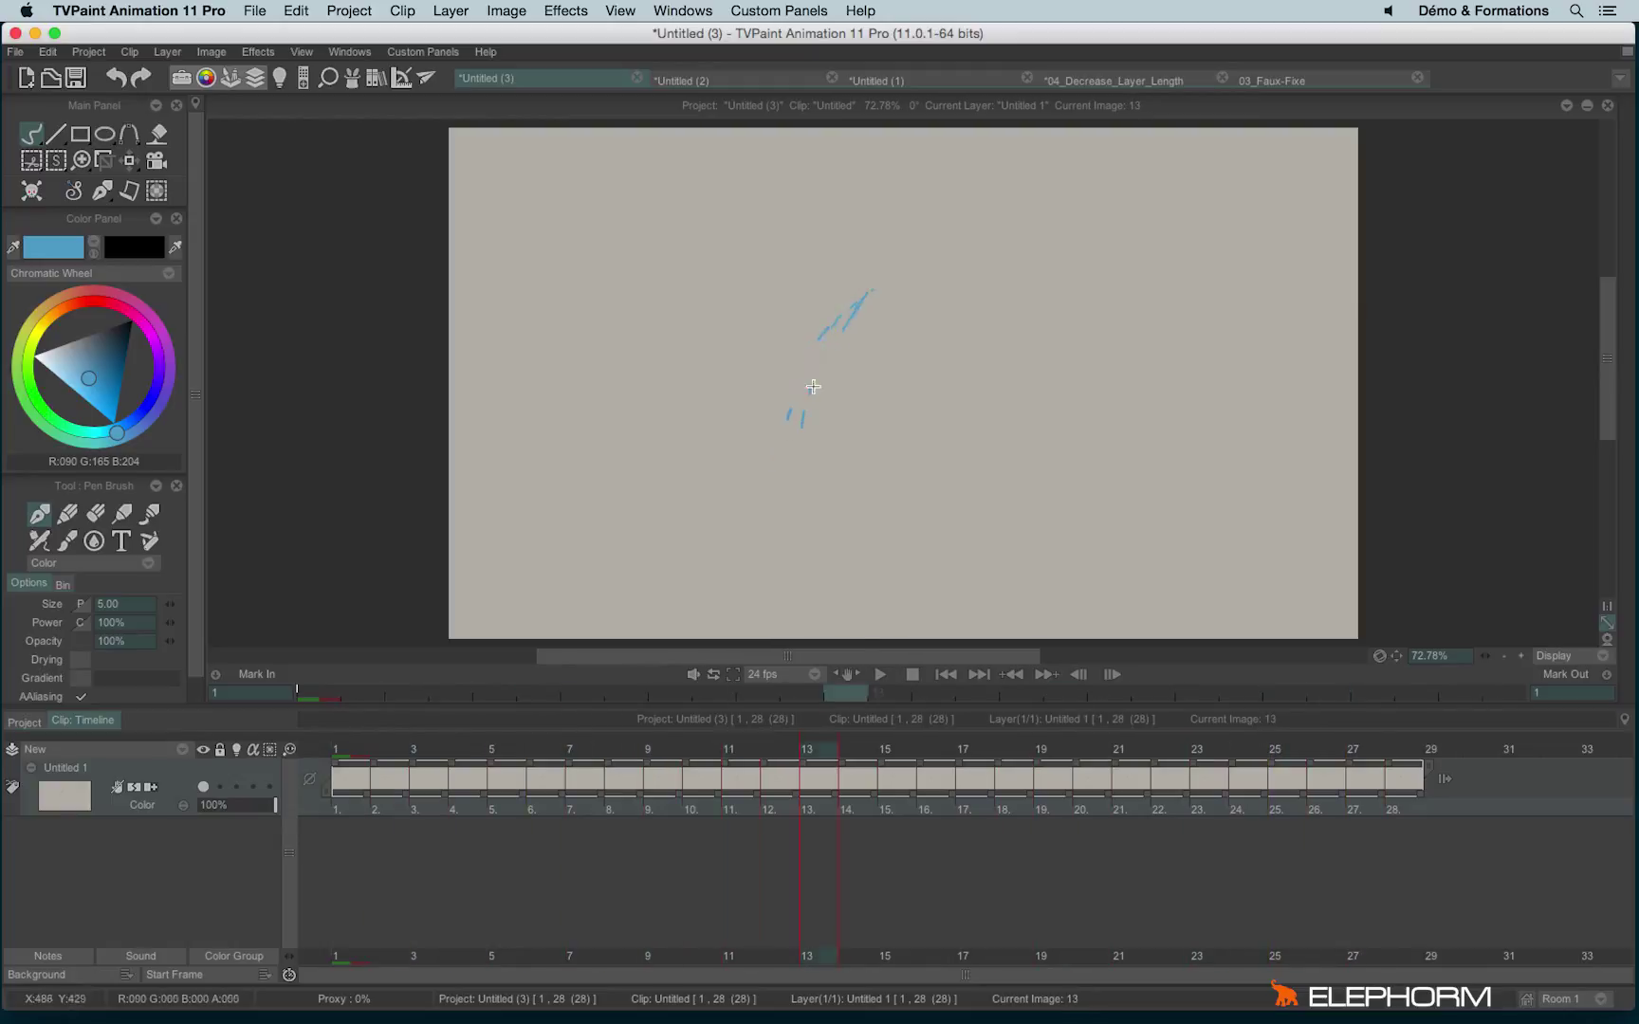
click(880, 674)
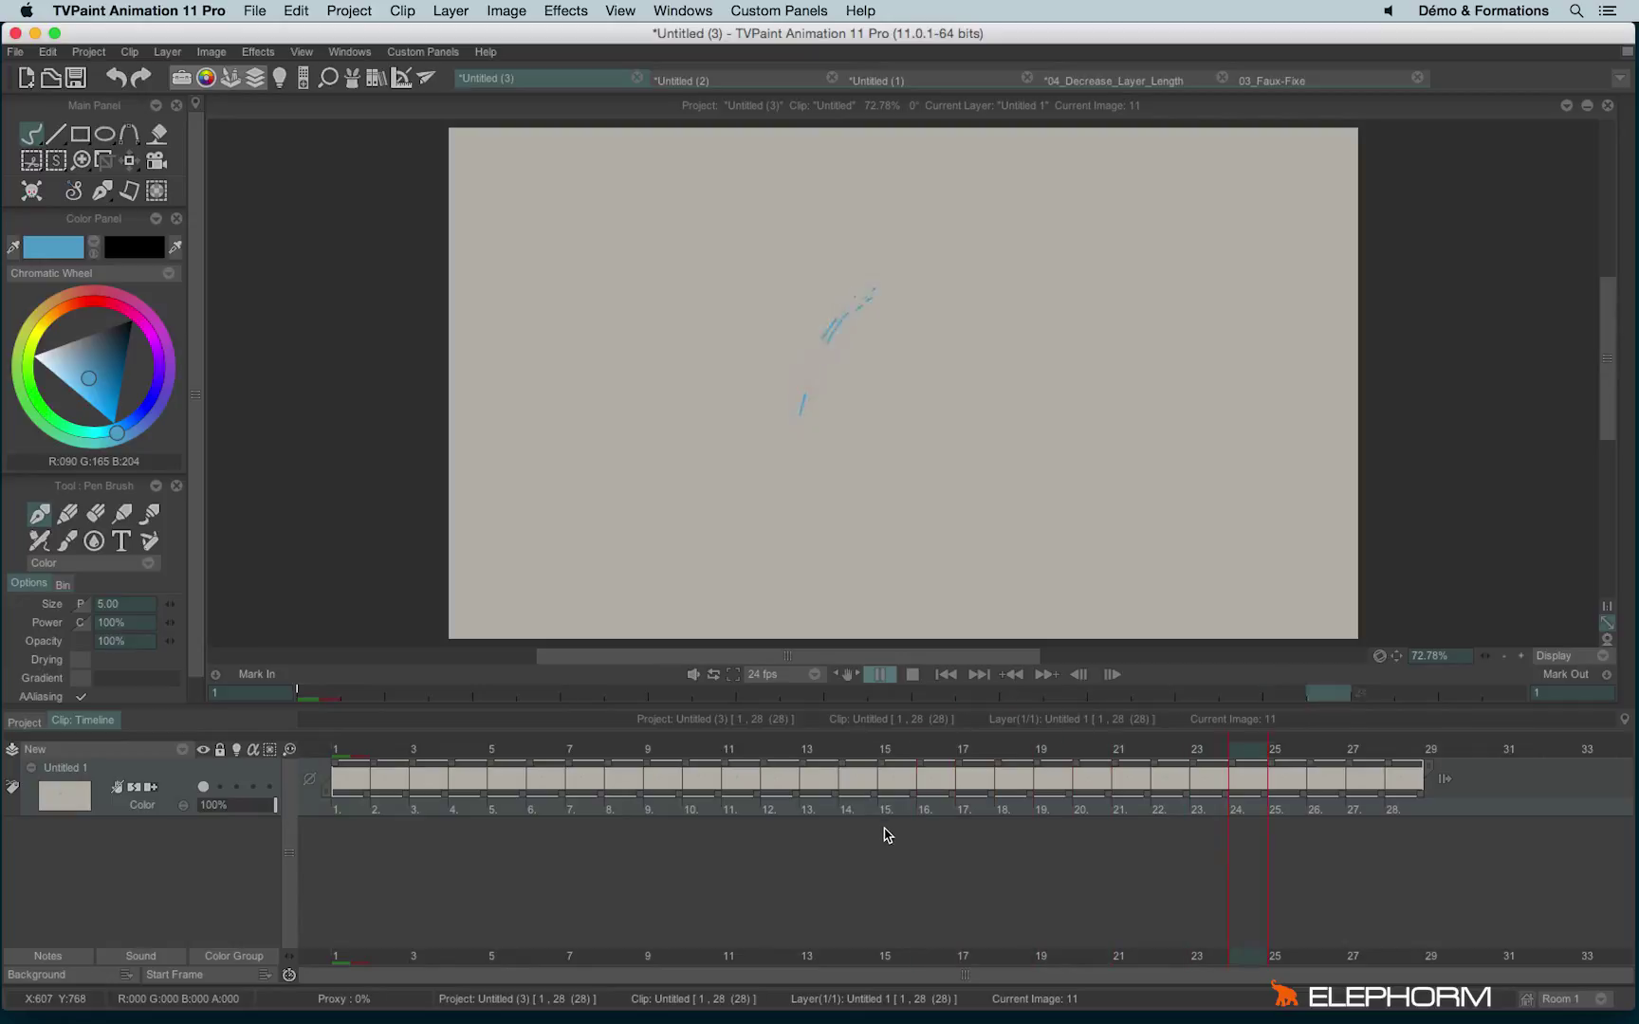
key(space)
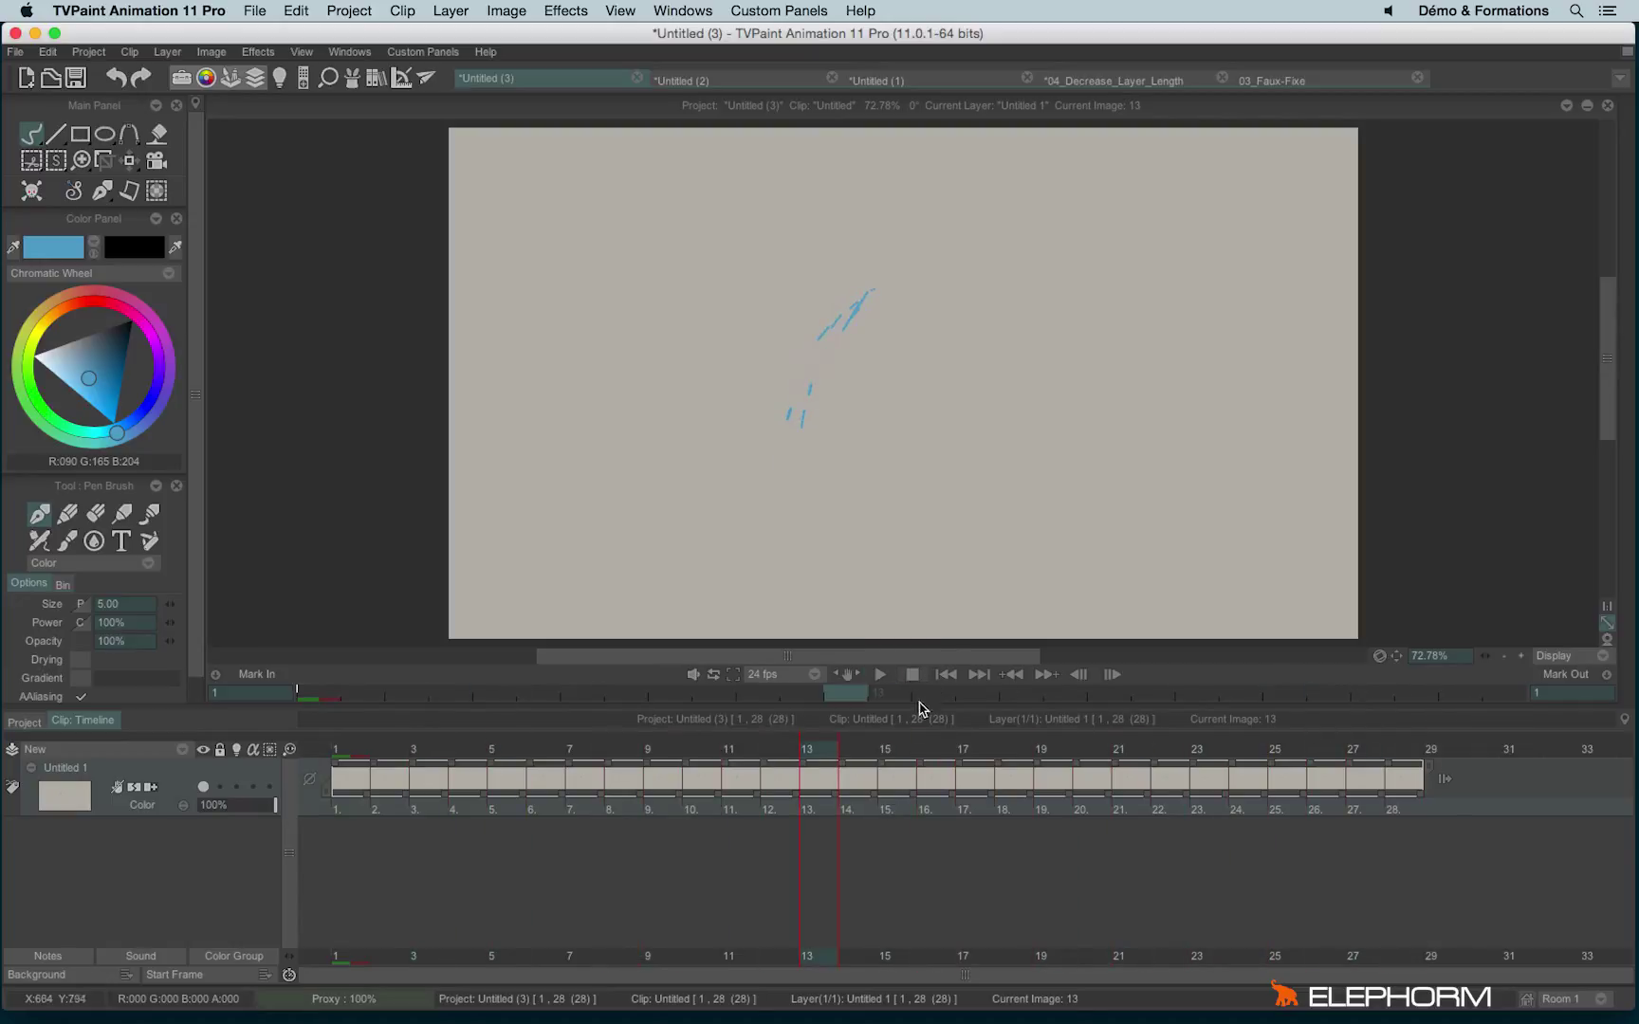
click(339, 753)
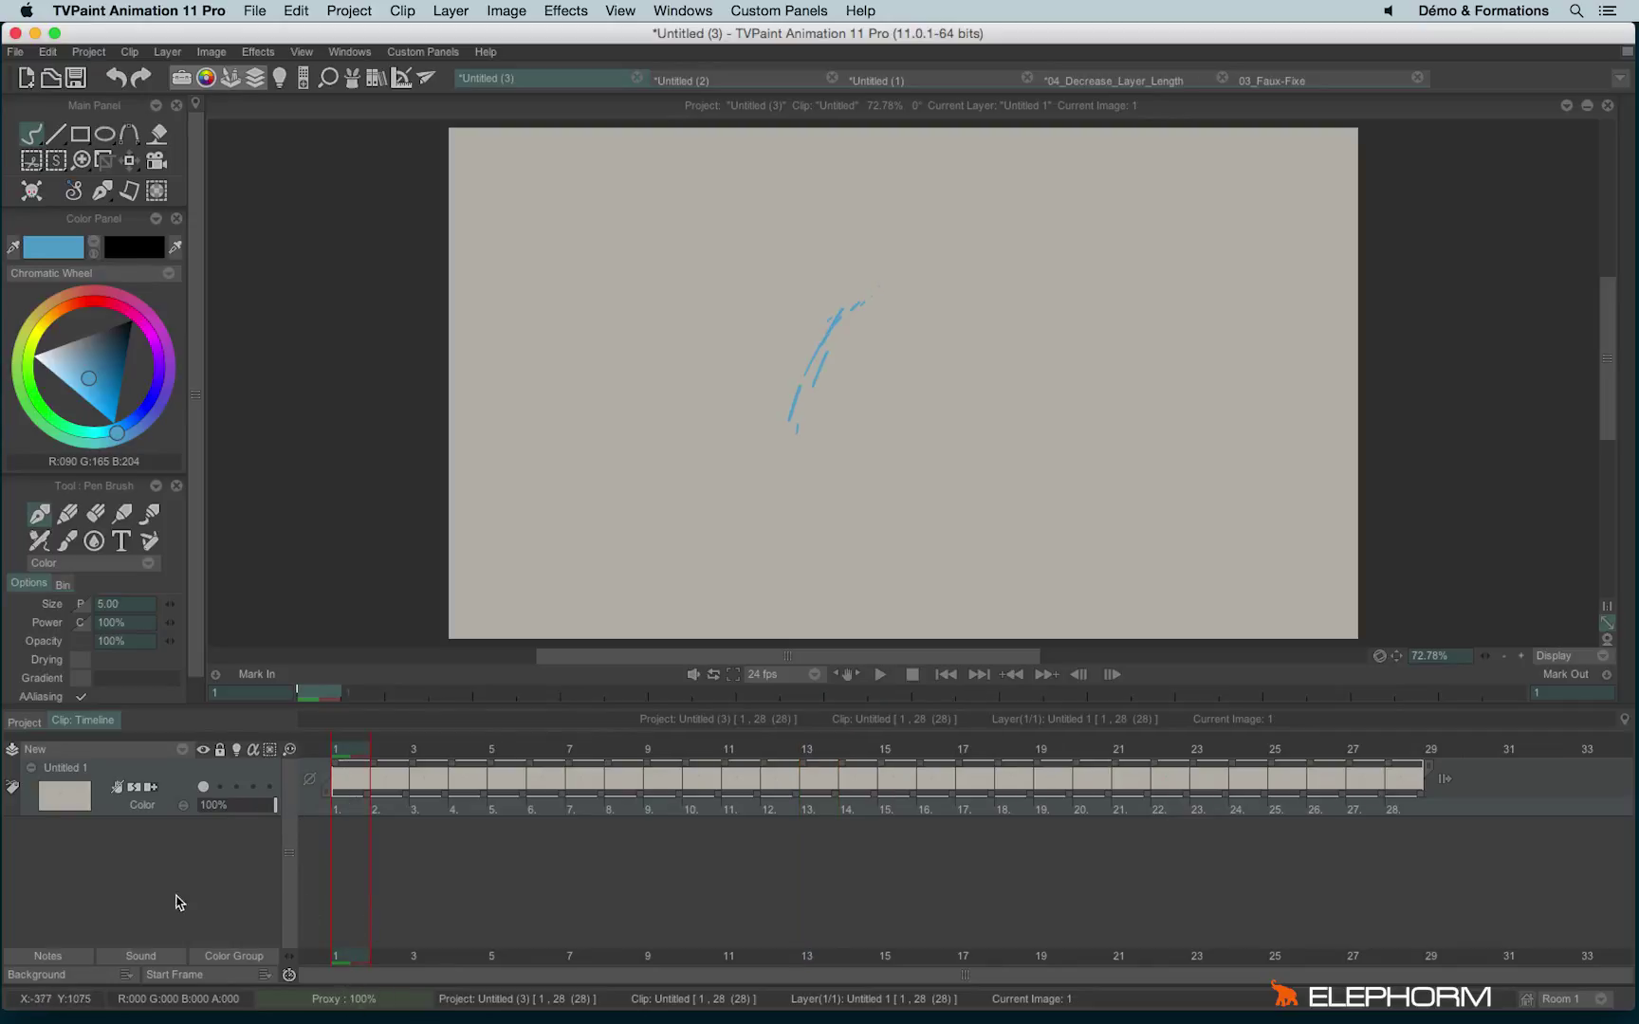
Try a custom start frame of 53, reset it to 1, then display frames as timecode
click(199, 979)
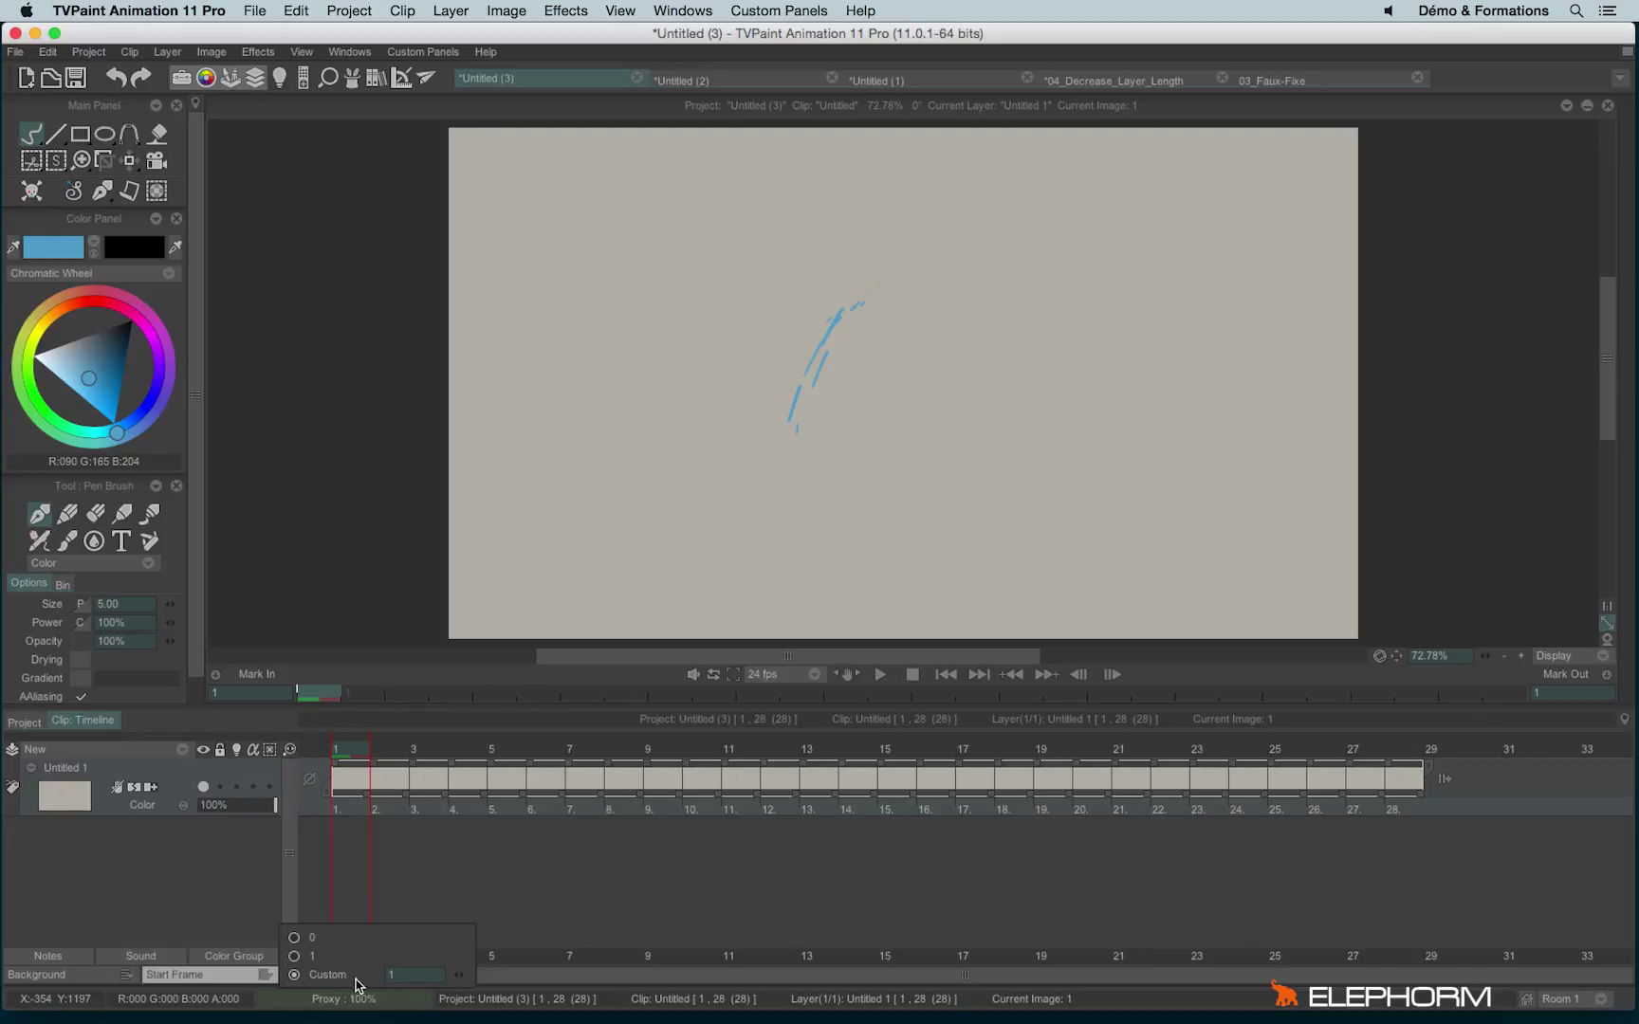
text(53)
key(Return)
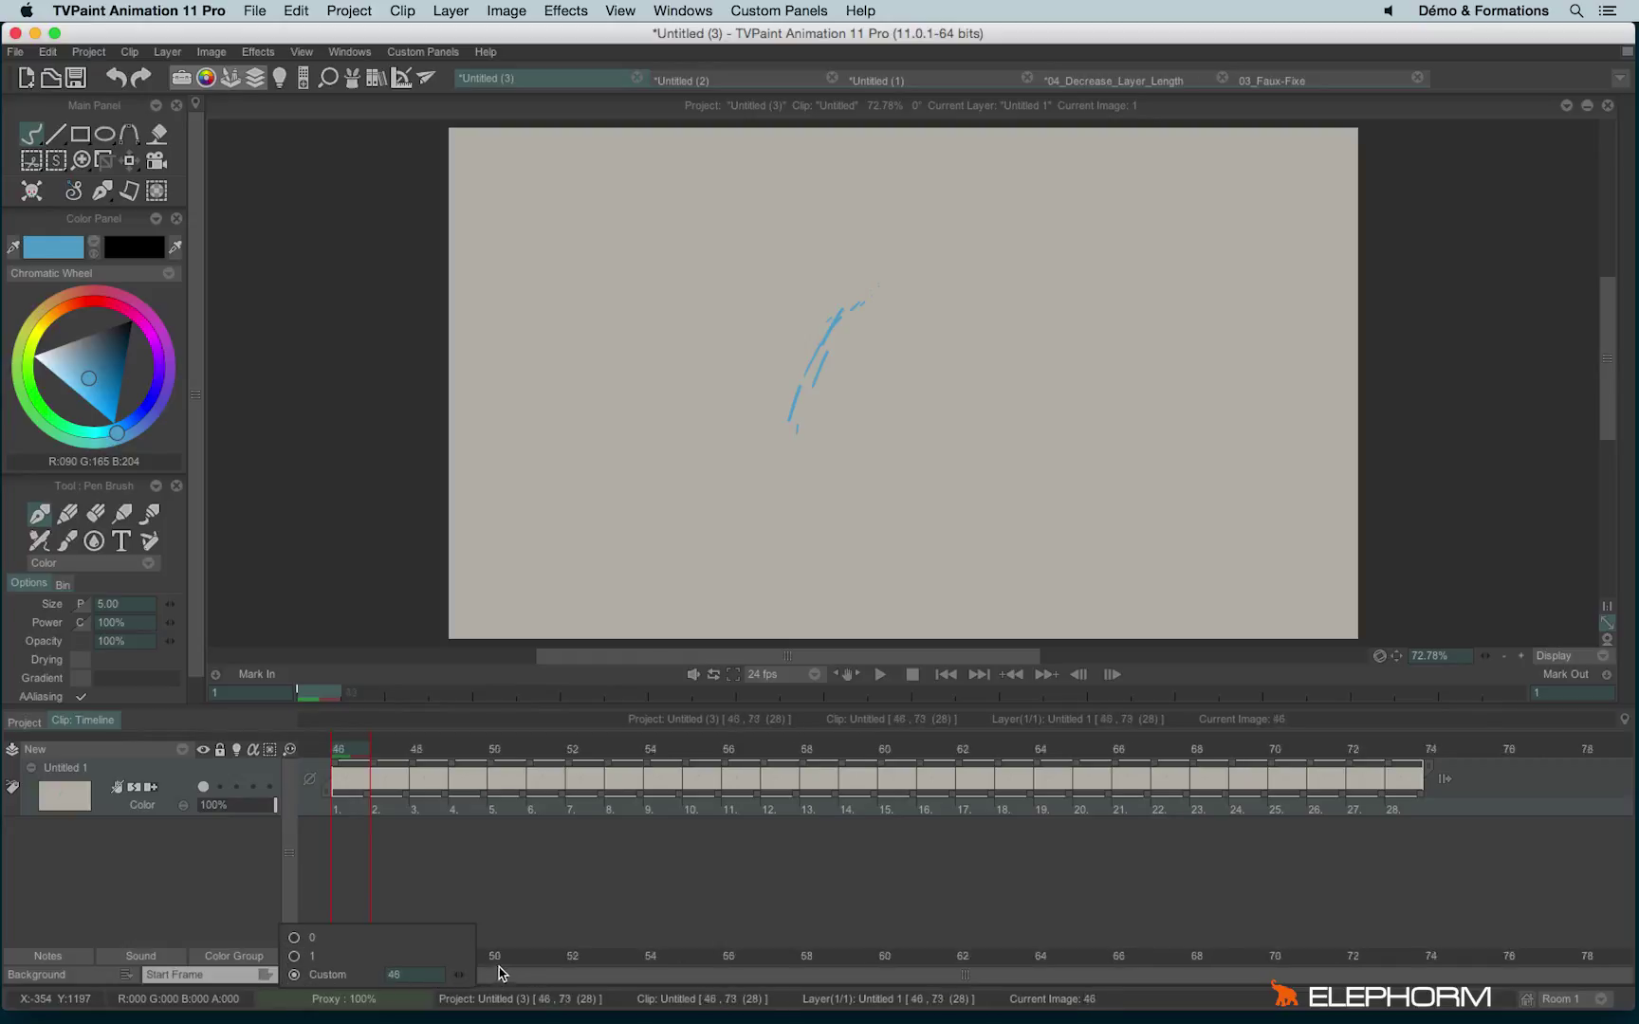
drag(465, 982, 413, 983)
click(296, 956)
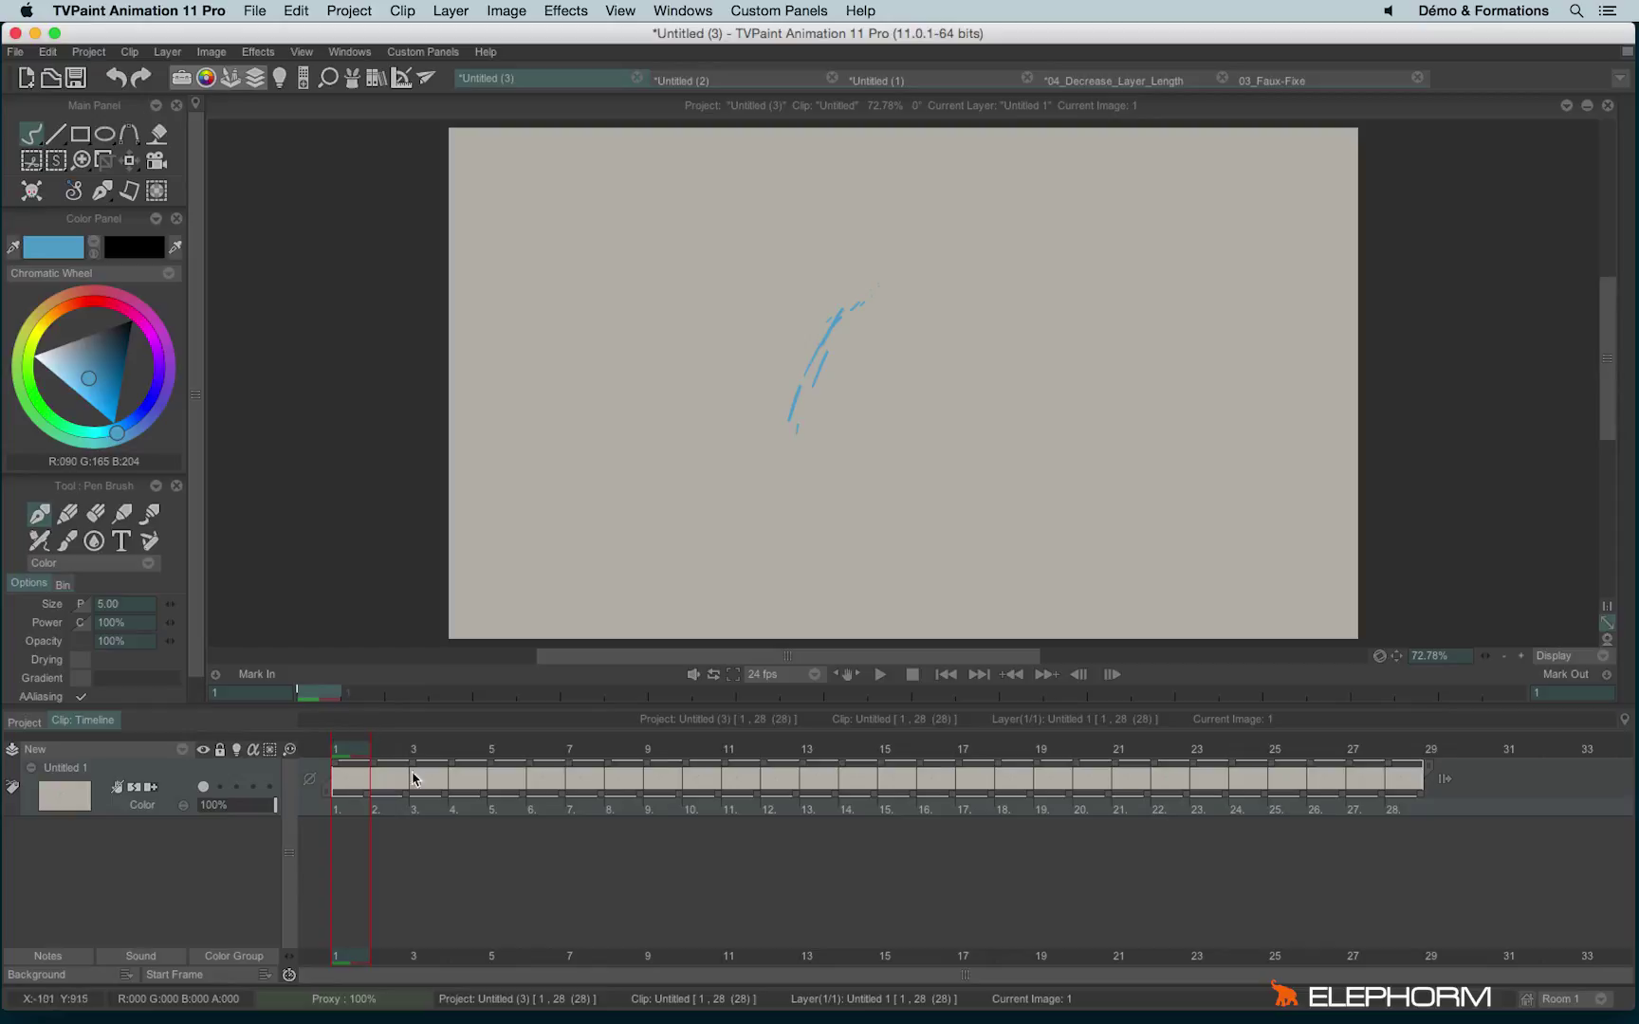
click(289, 975)
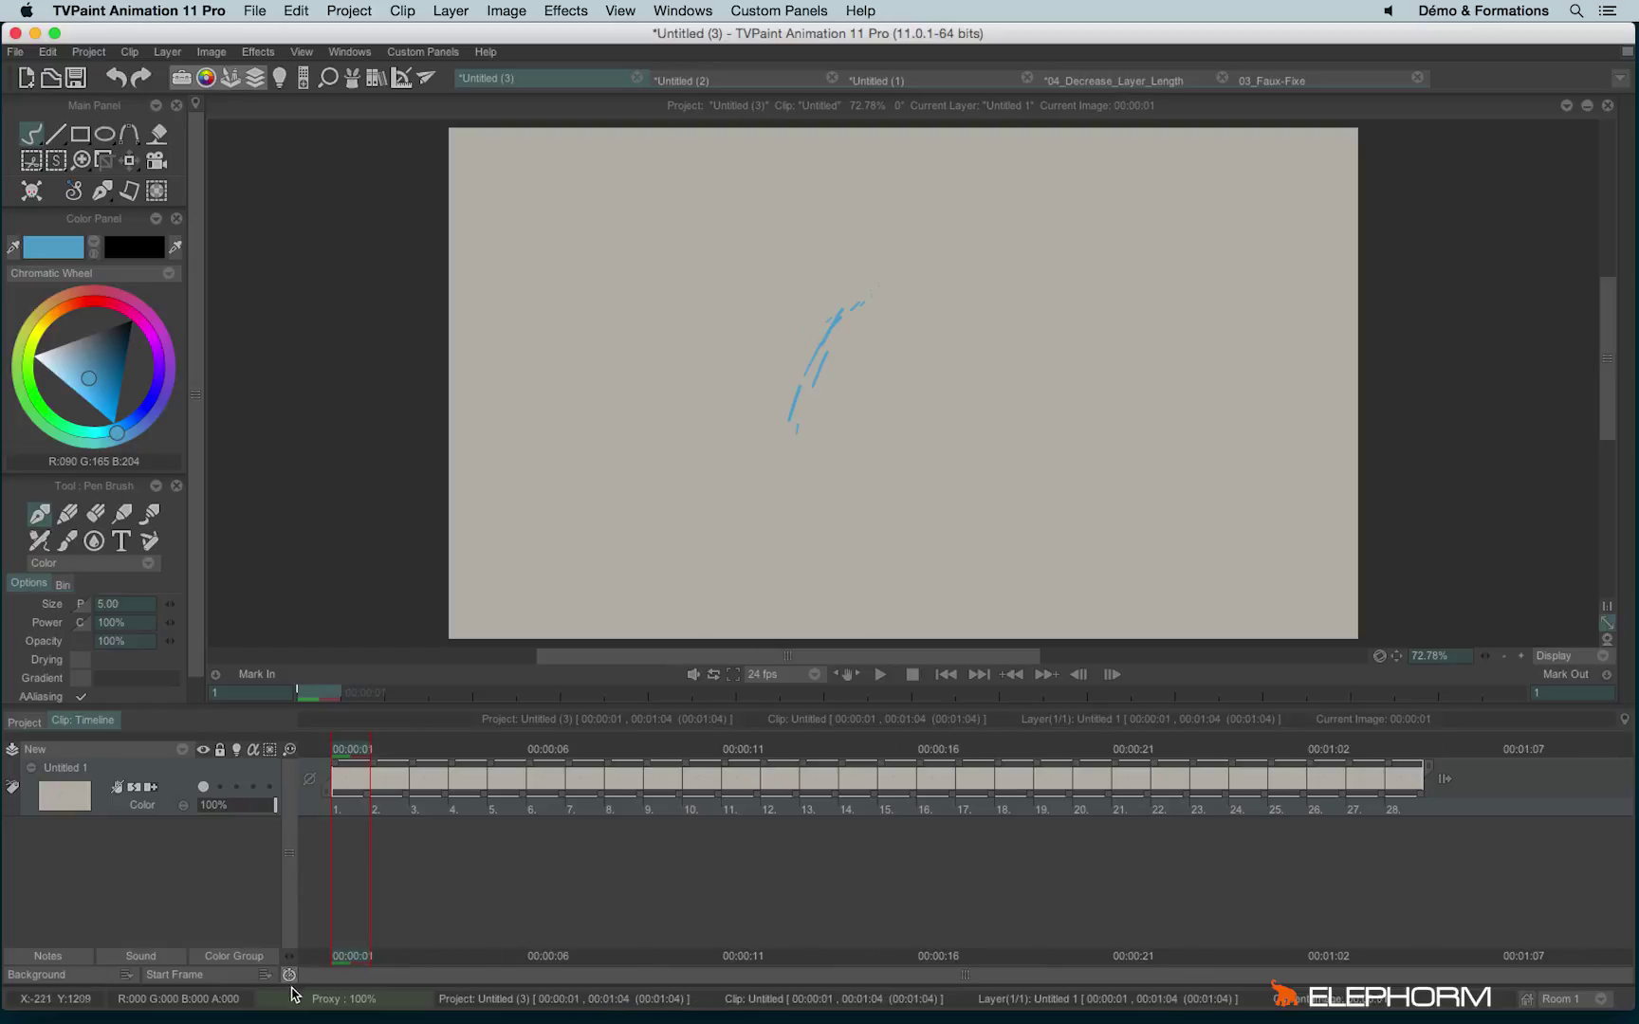